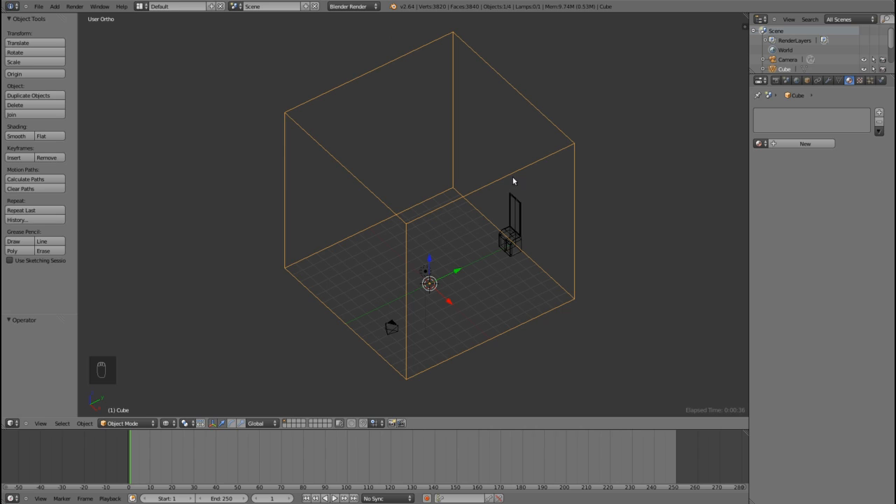
Step: Add a new material to the large cube and name it "room"
{"action": "left_click", "coordinate": [804, 144]}
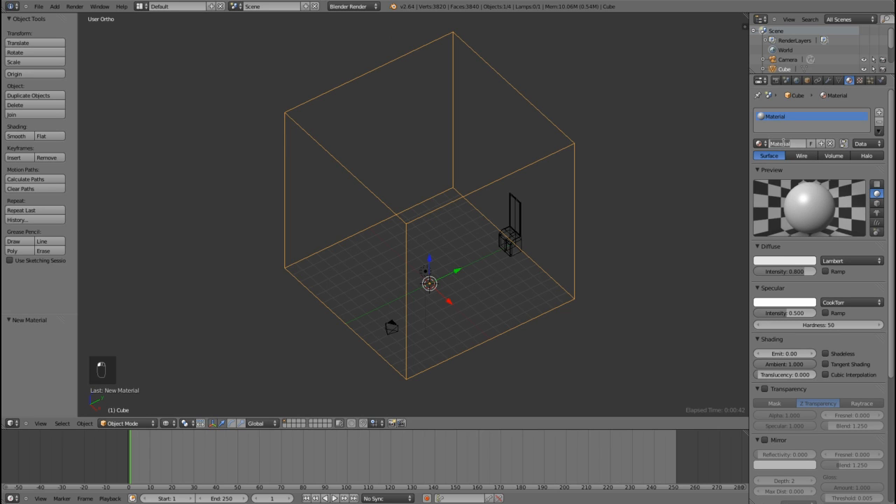
{"action": "left_click", "coordinate": [784, 142]}
{"action": "key", "text": "BackSpace"}
{"action": "type", "text": "room"}
{"action": "key", "text": "Return"}
Step: Rename the large cube object as "room"
{"action": "left_click", "coordinate": [808, 80]}
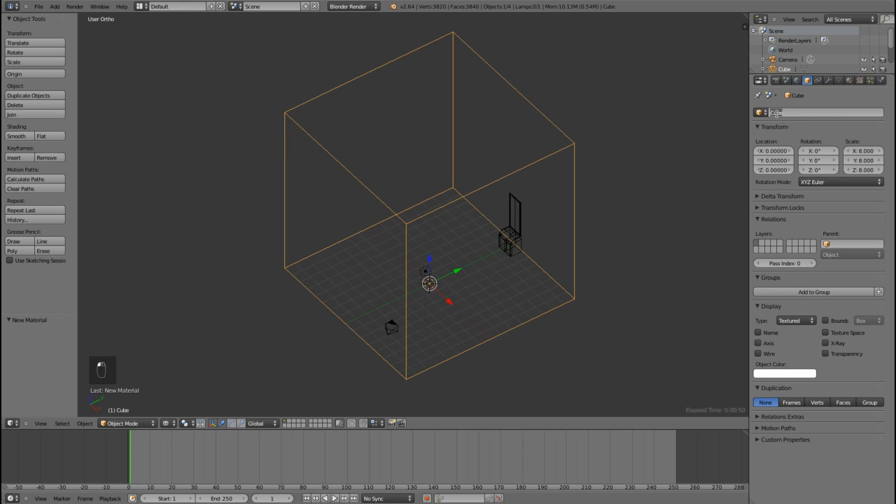
{"action": "double_click", "coordinate": [775, 113]}
{"action": "key", "text": "BackSpace"}
{"action": "key", "text": "Return"}
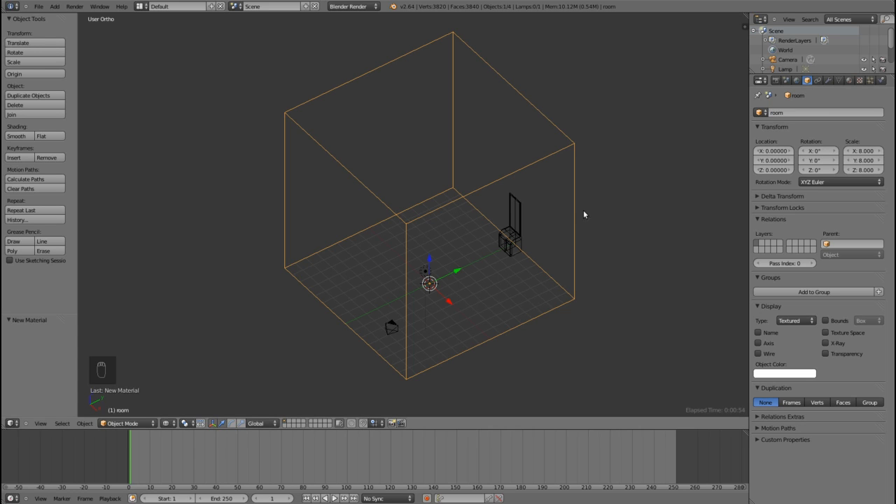
Step: Enlarge the scene object list and hide the room and d table objects from the viewport
{"action": "middle_click_drag", "start_coordinate": [558, 255], "coordinate": [490, 249]}
{"action": "scroll", "coordinate": [490, 249], "scroll_direction": "up", "scroll_amount": 1}
{"action": "scroll", "coordinate": [512, 206], "scroll_direction": "down", "scroll_amount": 1}
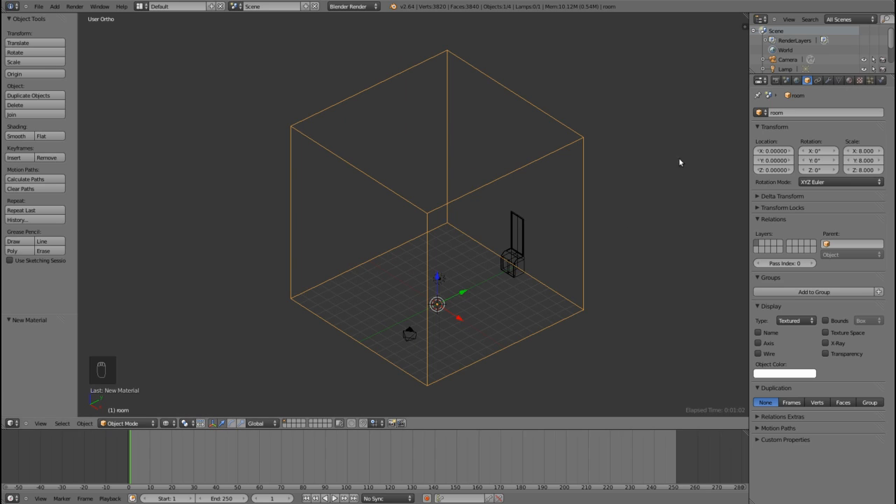
{"action": "middle_click_drag", "start_coordinate": [515, 278], "coordinate": [495, 276]}
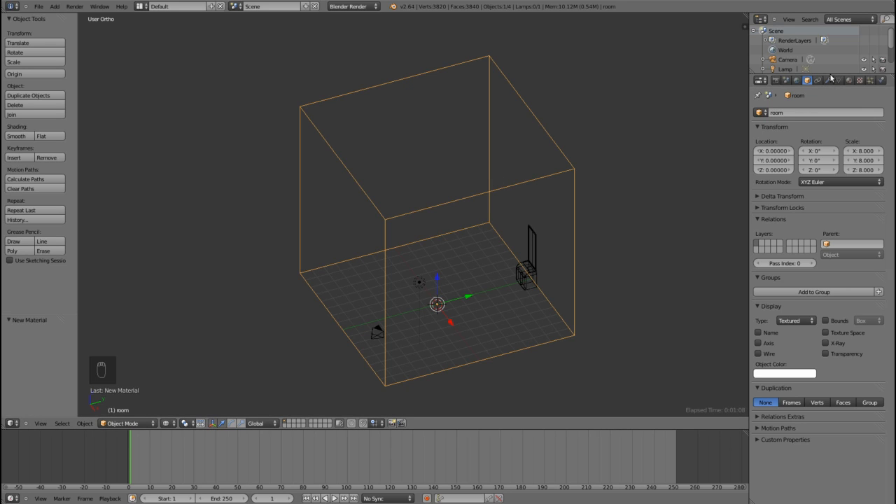
{"action": "left_click_drag", "start_coordinate": [832, 74], "coordinate": [830, 106]}
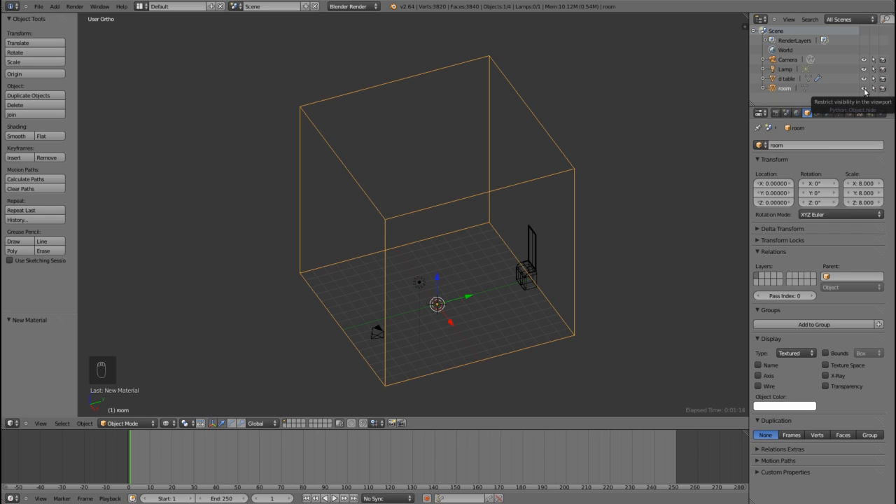
{"action": "left_click", "coordinate": [864, 88]}
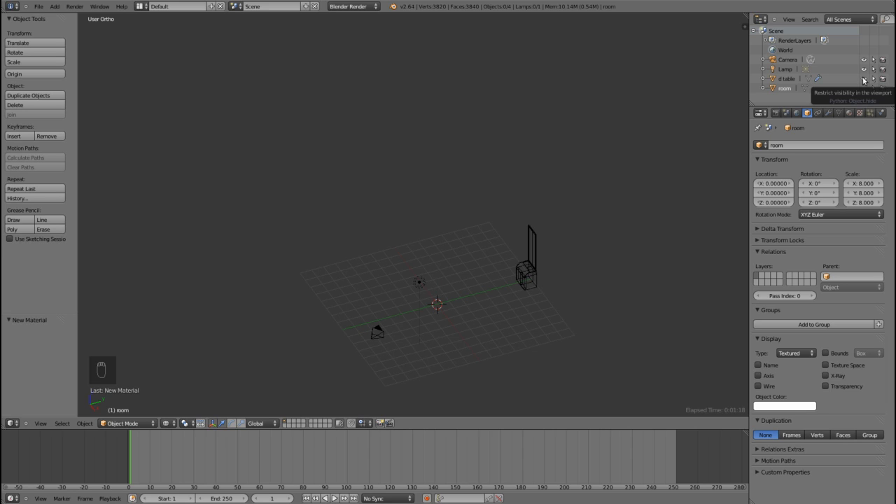
{"action": "left_click", "coordinate": [864, 78]}
Step: Add a cube mesh at the scene origin and display the viewport with solid shading
{"action": "scroll", "coordinate": [443, 243], "scroll_direction": "up", "scroll_amount": 4}
{"action": "middle_click_drag", "start_coordinate": [531, 239], "coordinate": [454, 240], "text": "shift"}
{"action": "scroll", "coordinate": [453, 240], "scroll_direction": "up", "scroll_amount": 3}
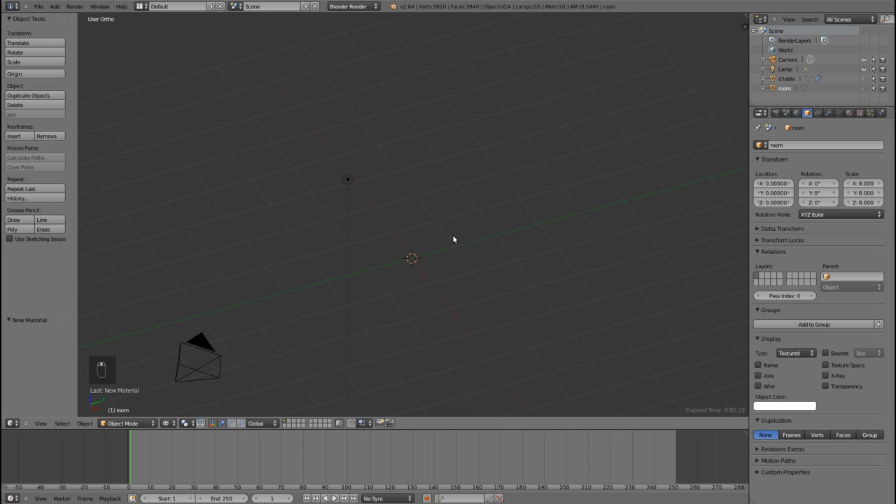
{"action": "left_click", "coordinate": [55, 7]}
{"action": "mouse_move", "coordinate": [65, 17]}
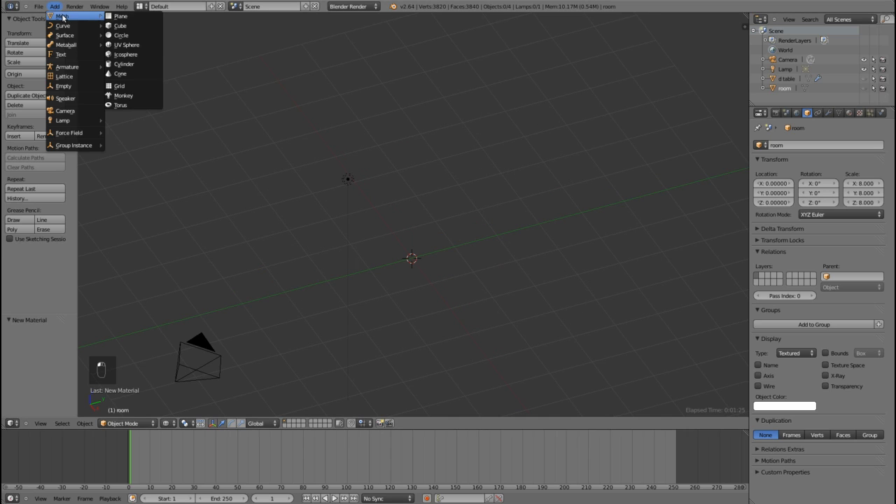
{"action": "left_click", "coordinate": [120, 27]}
{"action": "key", "text": "KP_5"}
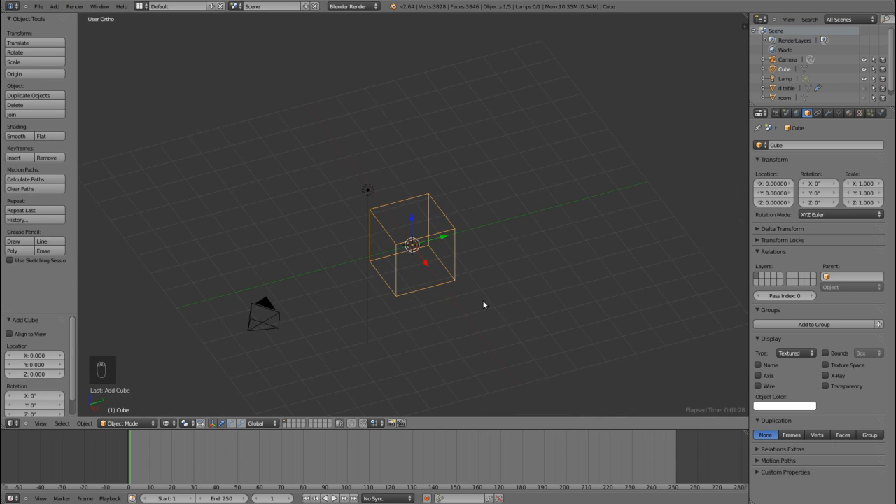
{"action": "key", "text": "z"}
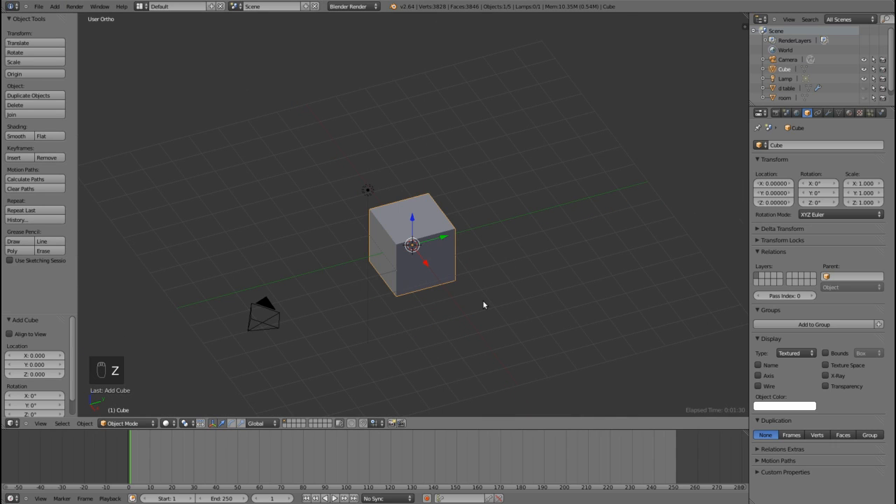
Step: Move all of the new cube's geometry up 1 unit along Z in Edit Mode, keeping its origin at the base
{"action": "key", "text": "Tab"}
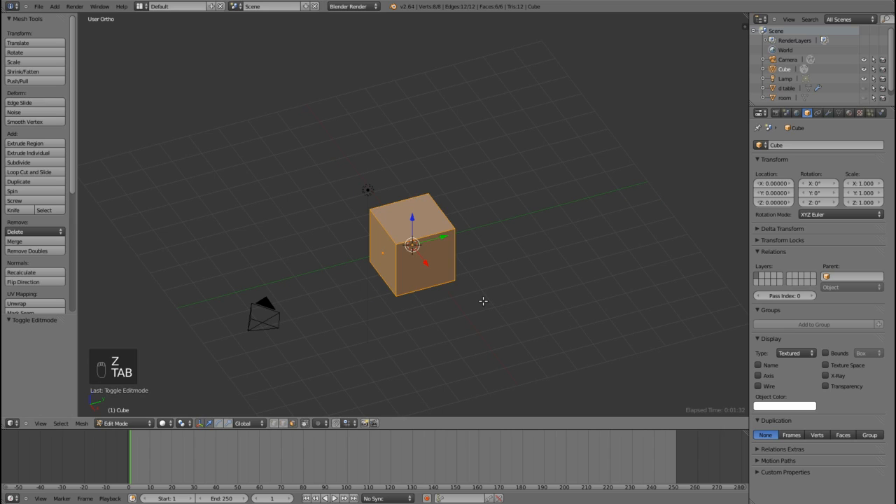
{"action": "key", "text": "g"}
{"action": "key", "text": "z"}
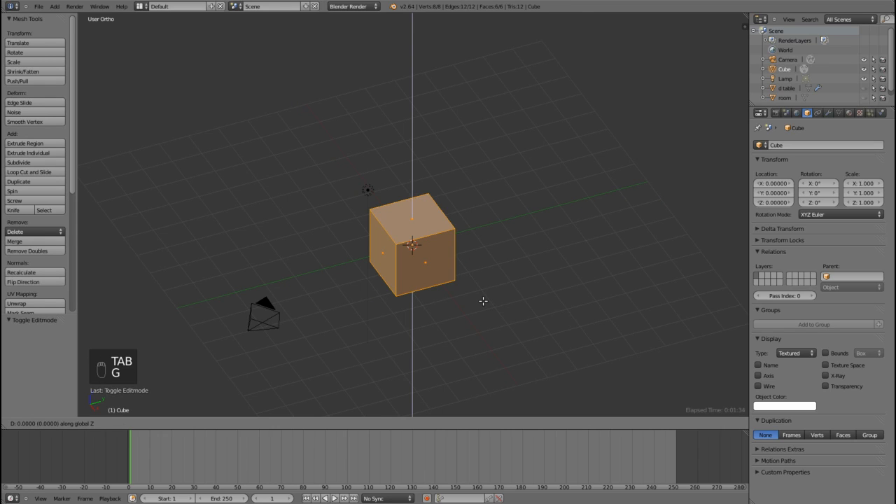
{"action": "key", "text": "1"}
{"action": "key", "text": "Return"}
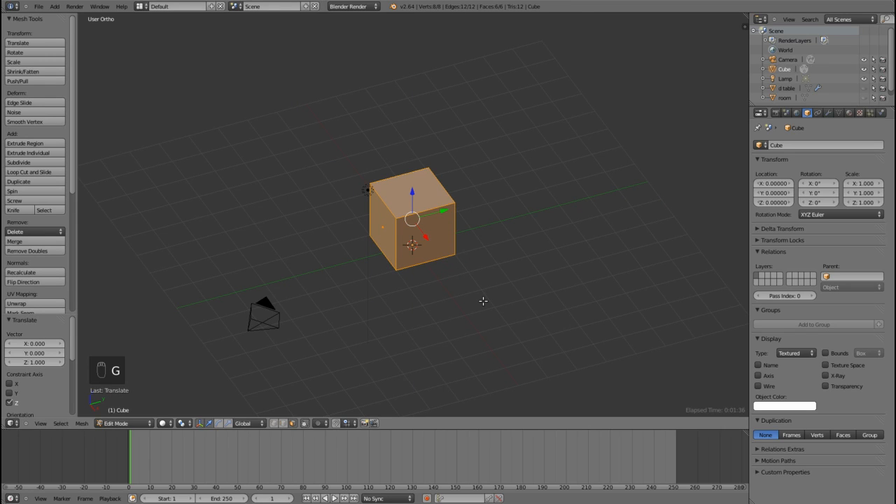
{"action": "key", "text": "Tab"}
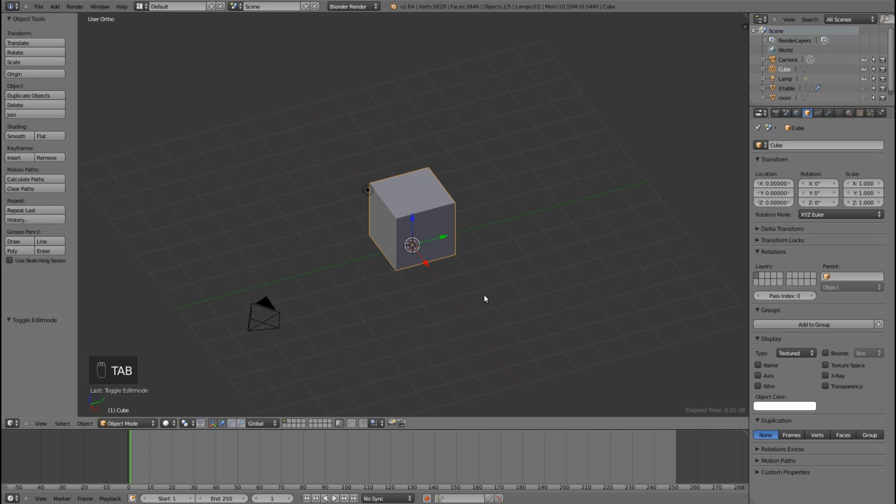
Step: Scale the cube in top view to about 3.47 along Y and about 2.4 along X
{"action": "key", "text": "KP_7"}
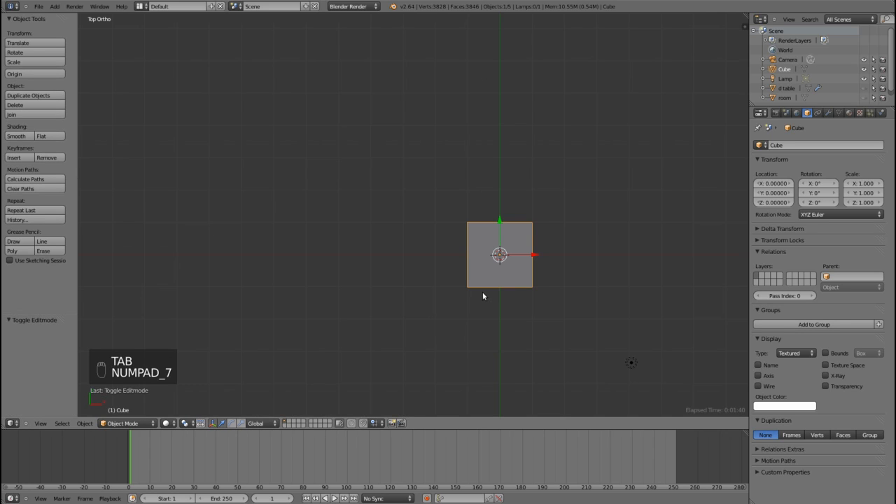
{"action": "middle_click_drag", "start_coordinate": [596, 306], "coordinate": [501, 273], "text": "shift"}
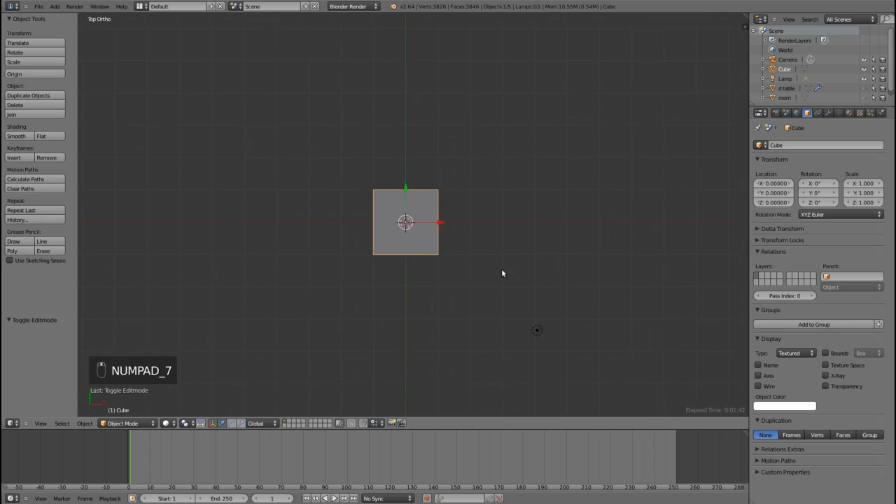
{"action": "key", "text": "s"}
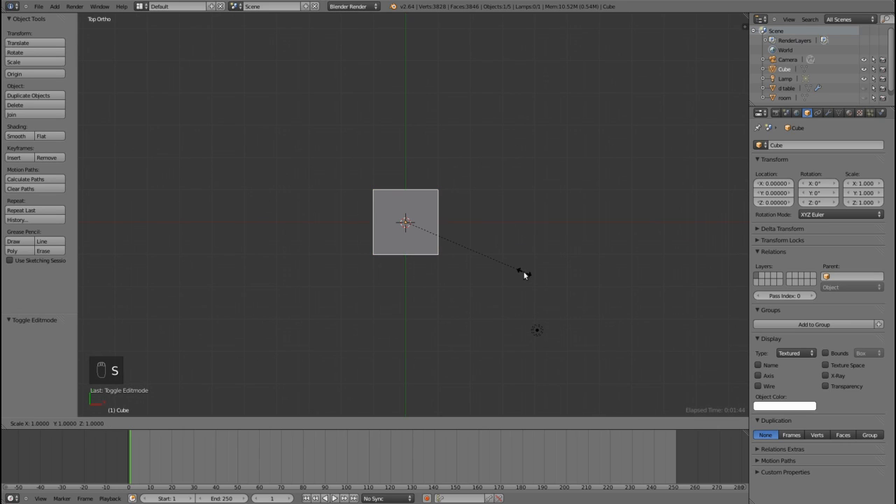
{"action": "key", "text": "y"}
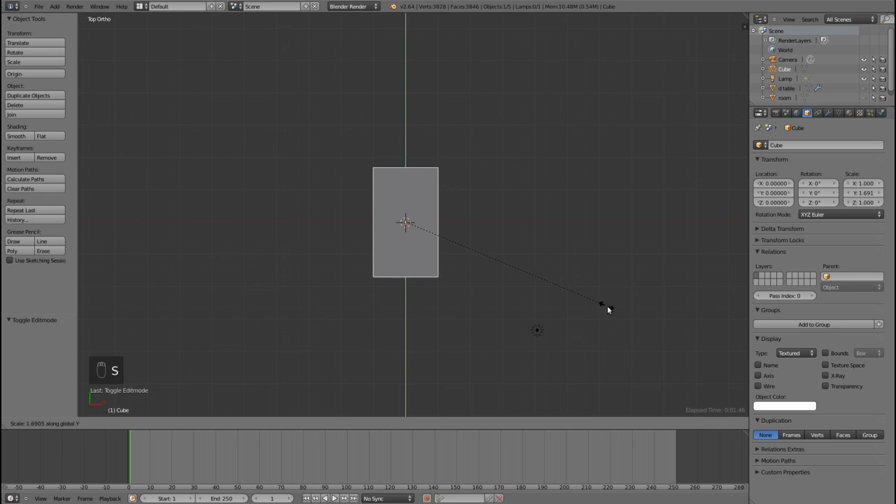
{"action": "left_click", "coordinate": [818, 389]}
{"action": "key", "text": "s"}
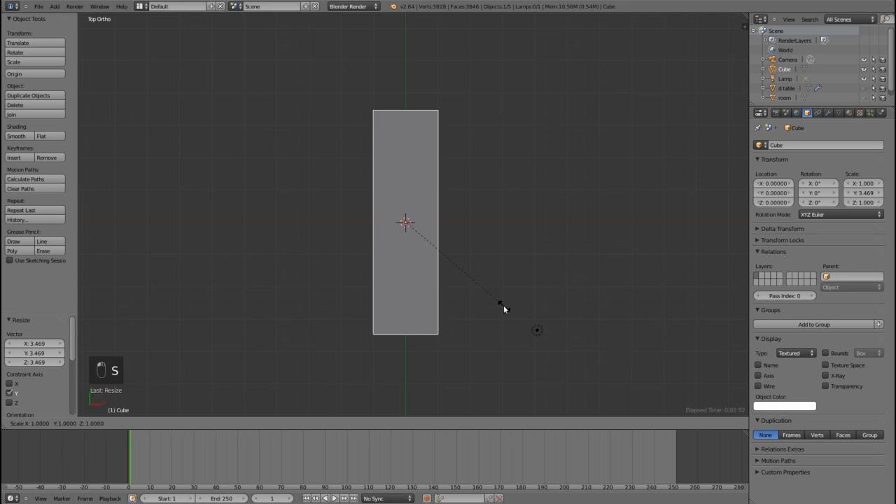
{"action": "key", "text": "x"}
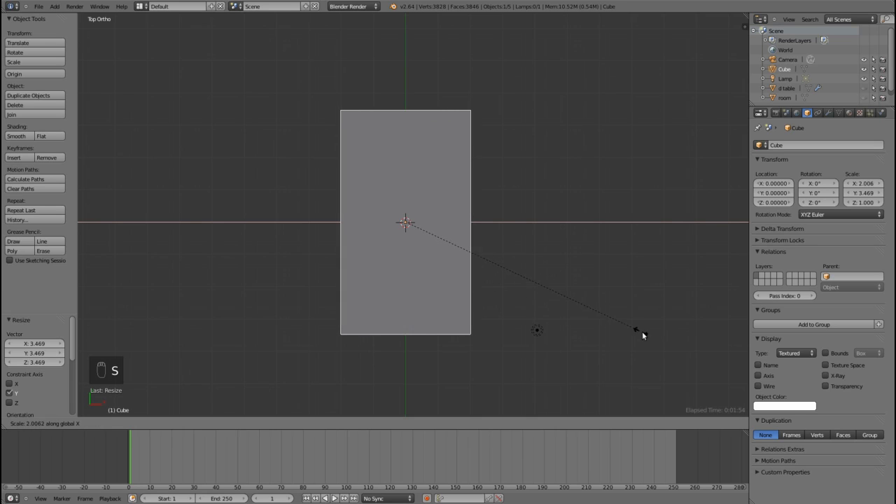
{"action": "left_click", "coordinate": [692, 338]}
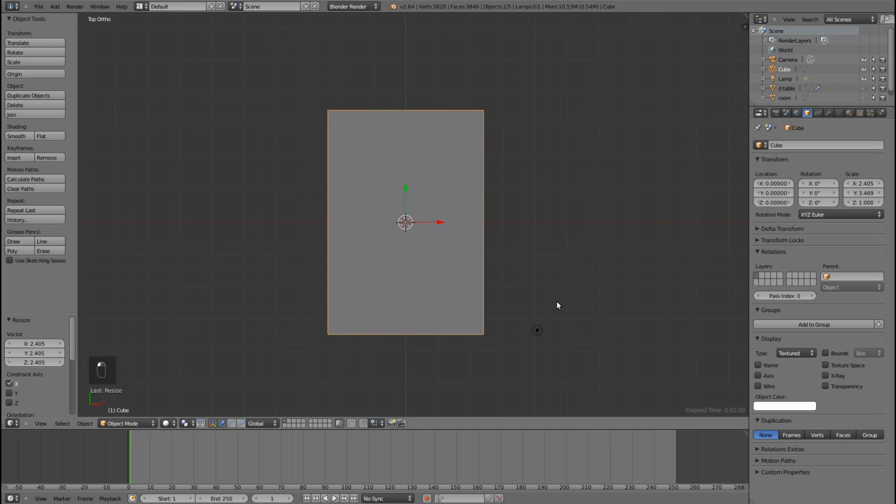
Step: Flatten the block in front view by scaling it to about 0.6 along Z
{"action": "key", "text": "KP_1"}
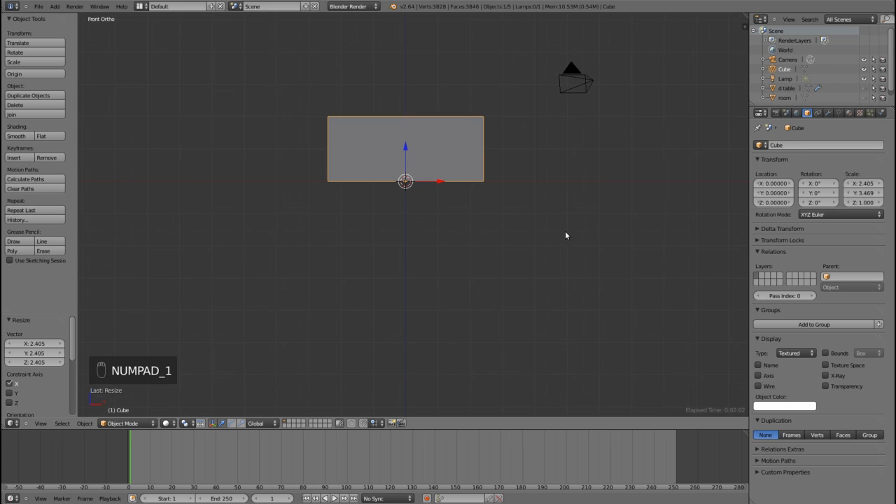
{"action": "middle_click_drag", "start_coordinate": [566, 236], "coordinate": [557, 318], "text": "shift"}
{"action": "scroll", "coordinate": [557, 317], "scroll_direction": "up", "scroll_amount": 3}
{"action": "key", "text": "s"}
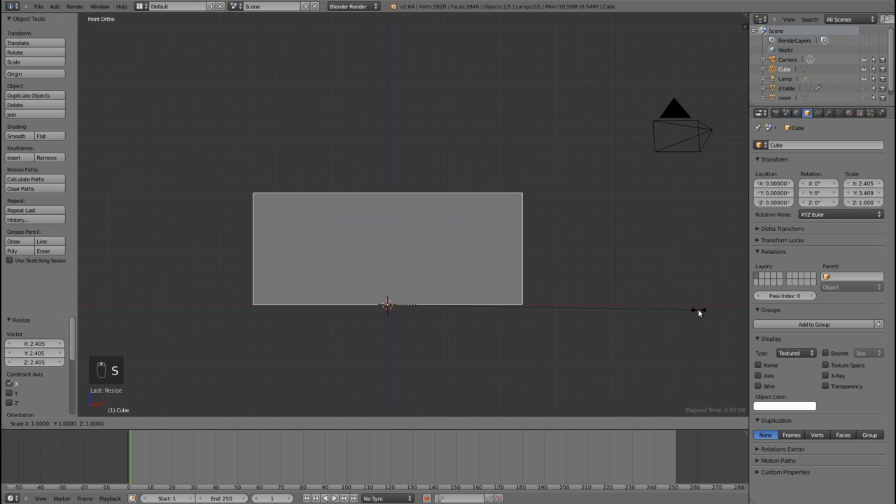
{"action": "key", "text": "z"}
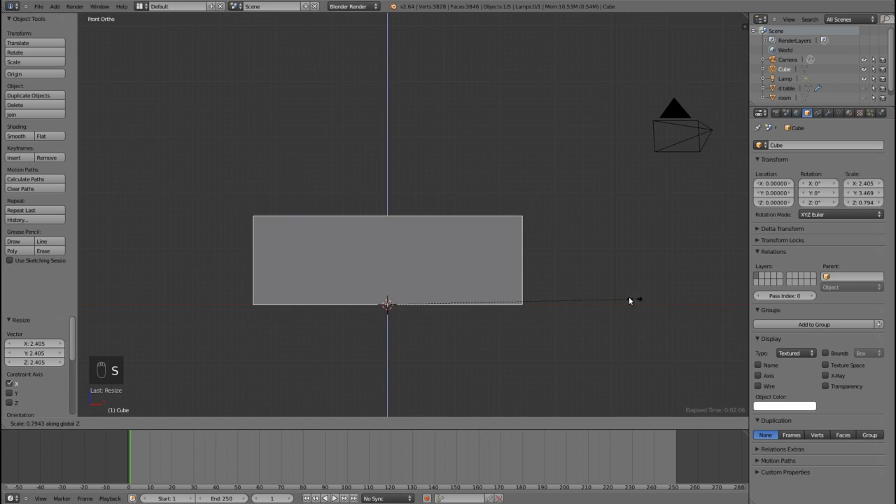
{"action": "left_click", "coordinate": [573, 294]}
Step: Cut two edge loops across the block's length and spread them apart along Y by a factor of about 2.55
{"action": "scroll", "coordinate": [581, 280], "scroll_direction": "down", "scroll_amount": 2}
{"action": "middle_click_drag", "start_coordinate": [582, 279], "coordinate": [521, 304]}
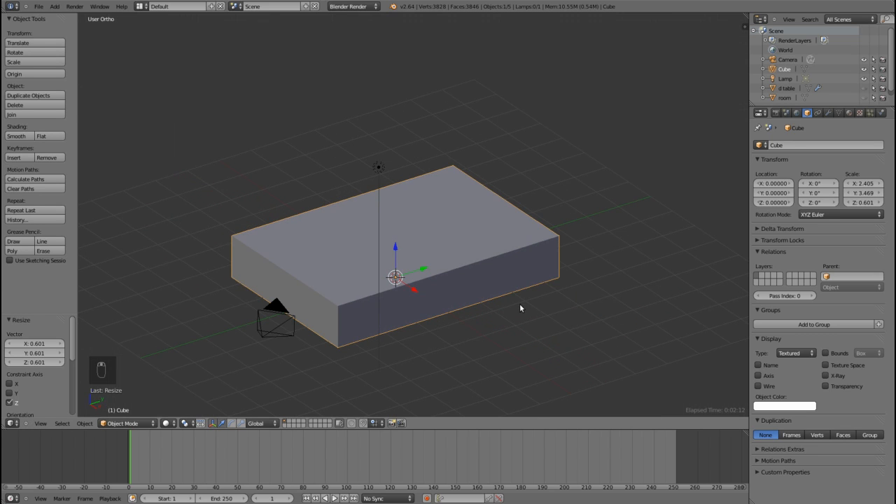
{"action": "key", "text": "Tab"}
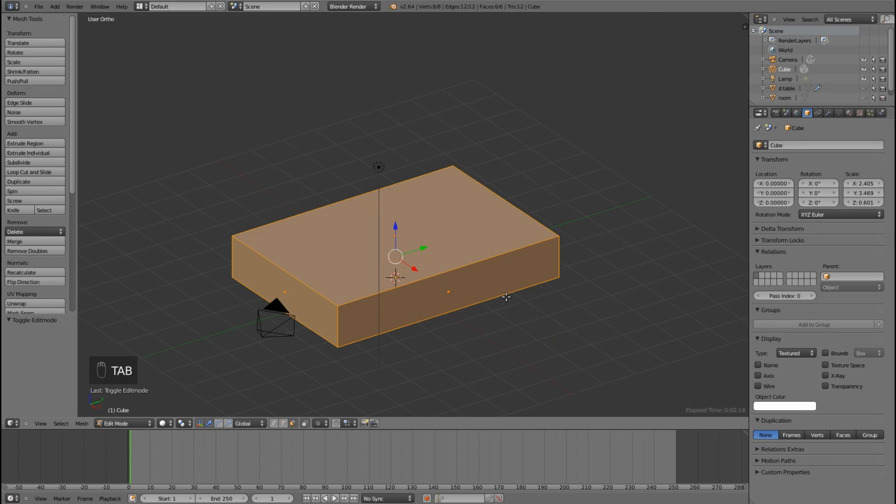
{"action": "key", "text": "ctrl+r"}
{"action": "scroll", "coordinate": [481, 296], "scroll_direction": "up", "scroll_amount": 1}
{"action": "left_click", "coordinate": [481, 296]}
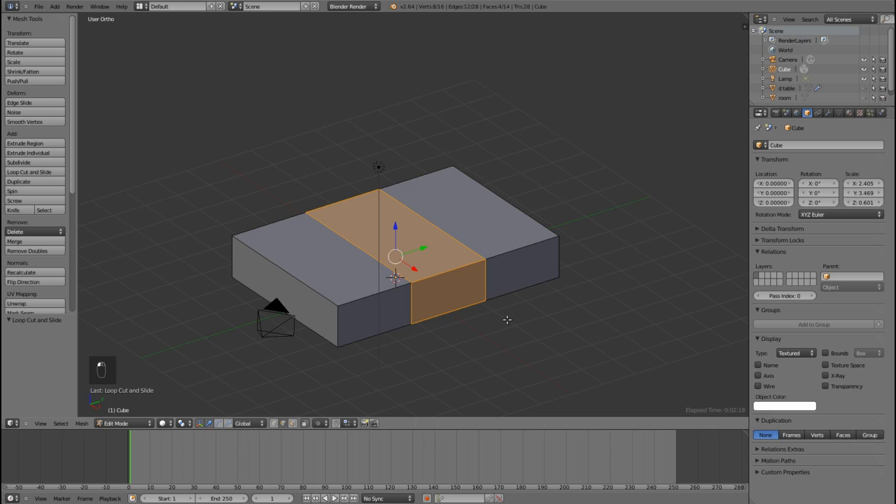
{"action": "key", "text": "s"}
{"action": "key", "text": "y"}
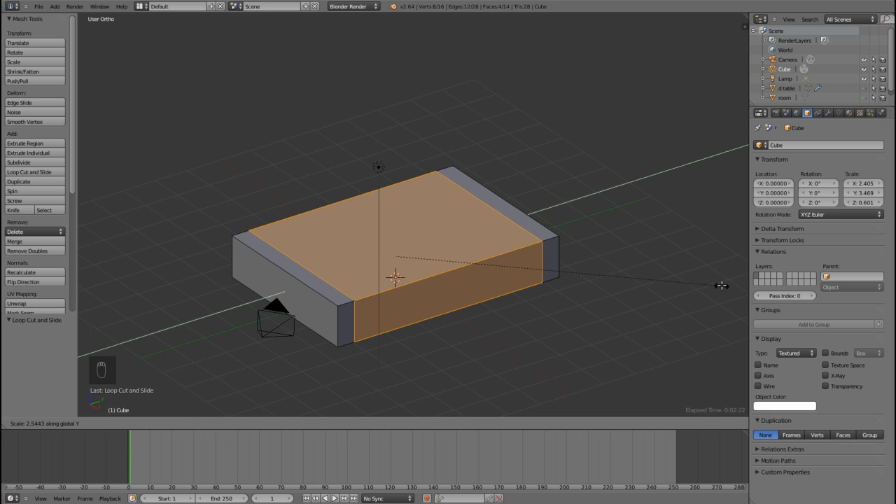
{"action": "left_click", "coordinate": [722, 286]}
Step: Scale the two edge loops closer to the block's ends along Y by a factor of about 1.13, working in side view
{"action": "key", "text": "KP_3"}
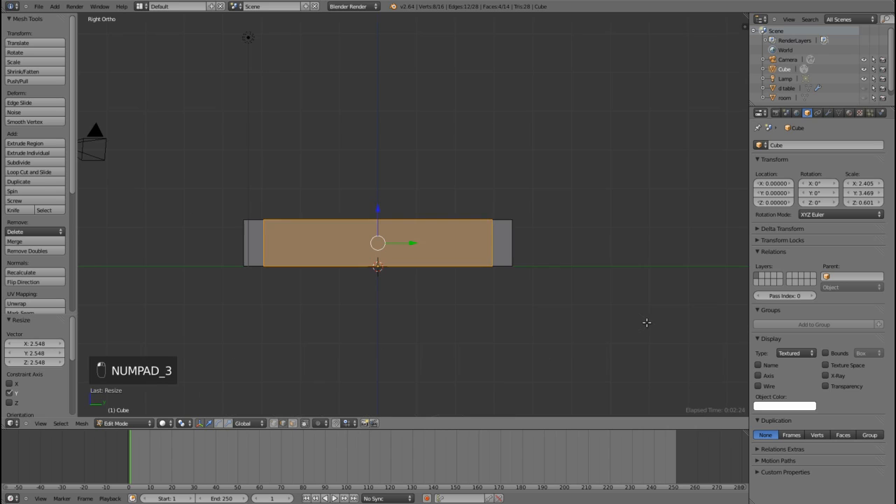
{"action": "scroll", "coordinate": [511, 267], "scroll_direction": "up", "scroll_amount": 4}
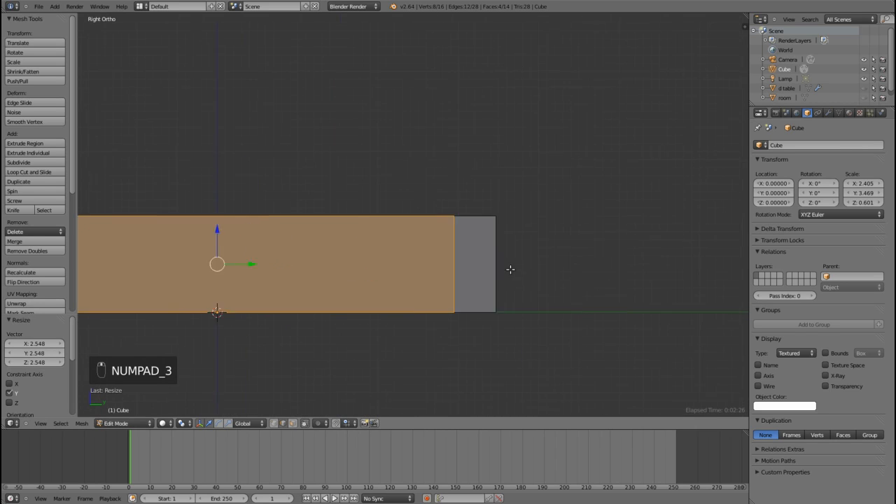
{"action": "key", "text": "s"}
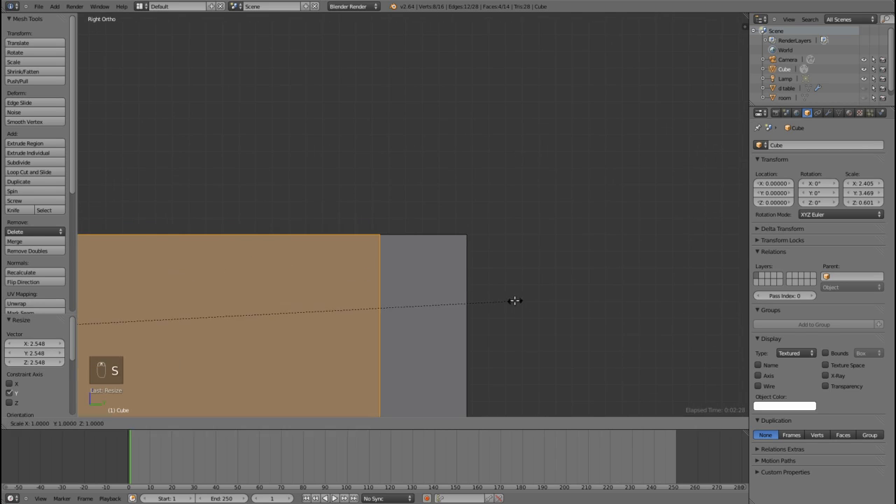
{"action": "key", "text": "y"}
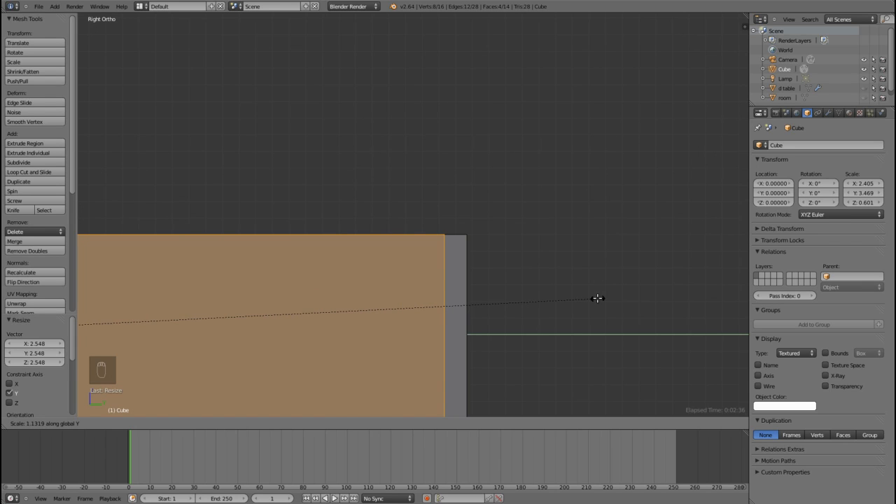
{"action": "left_click", "coordinate": [597, 298]}
{"action": "scroll", "coordinate": [592, 288], "scroll_direction": "down", "scroll_amount": 7}
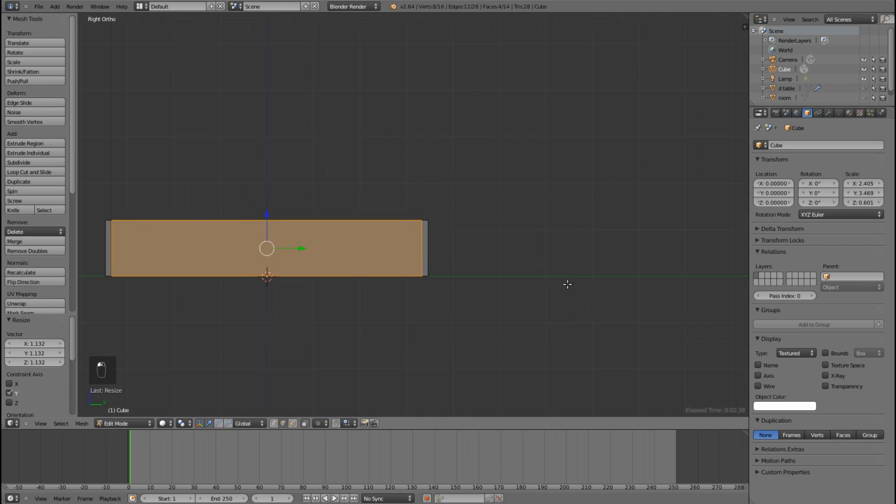
{"action": "scroll", "coordinate": [563, 283], "scroll_direction": "up", "scroll_amount": 8}
{"action": "scroll", "coordinate": [562, 285], "scroll_direction": "up", "scroll_amount": 2}
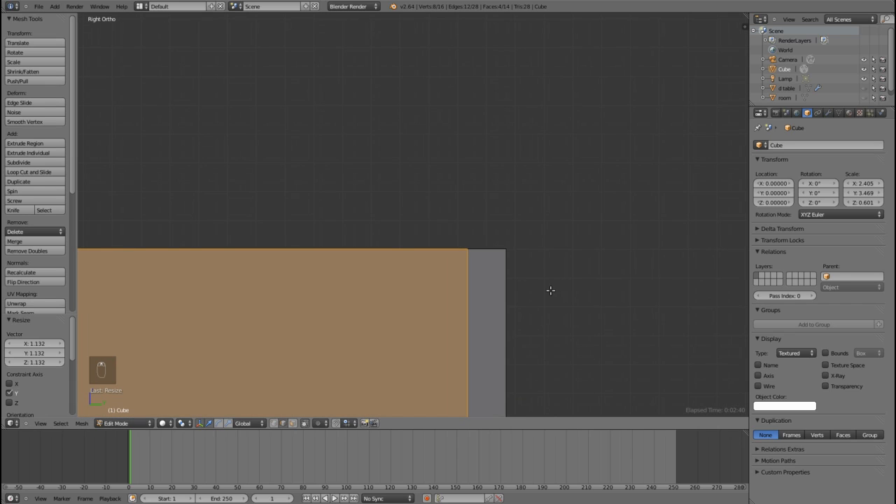
Step: Scale the two edge loops slightly closer to the block's ends along Y by a factor of about 1.013
{"action": "key", "text": "s"}
{"action": "key", "text": "y"}
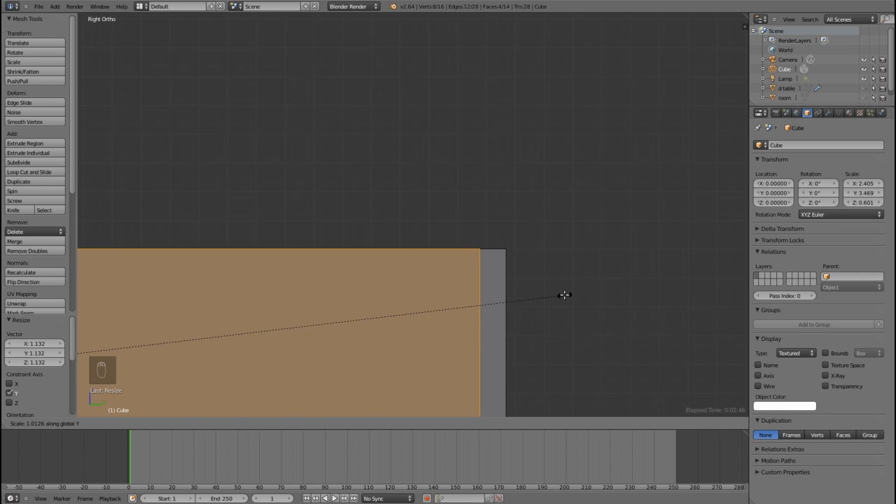
{"action": "left_click", "coordinate": [565, 295]}
{"action": "scroll", "coordinate": [569, 277], "scroll_direction": "down", "scroll_amount": 8}
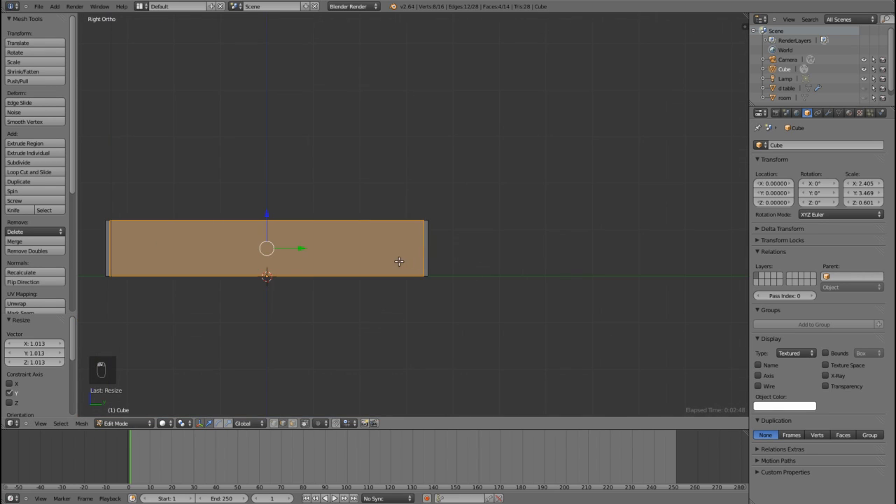
Step: Cut one horizontal edge loop around the block near mid-height
{"action": "middle_click_drag", "start_coordinate": [399, 261], "coordinate": [641, 291], "text": "shift"}
{"action": "middle_click_drag", "start_coordinate": [511, 284], "coordinate": [519, 292]}
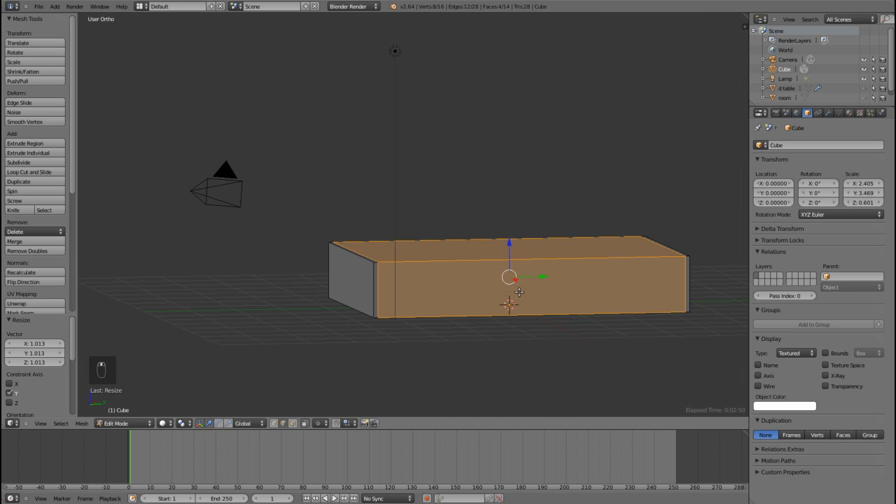
{"action": "key", "text": "ctrl+r"}
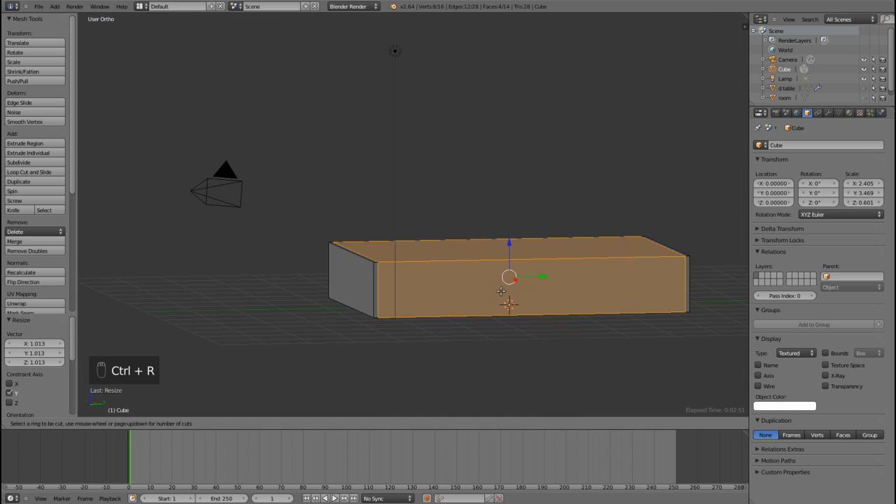
{"action": "left_click", "coordinate": [380, 288]}
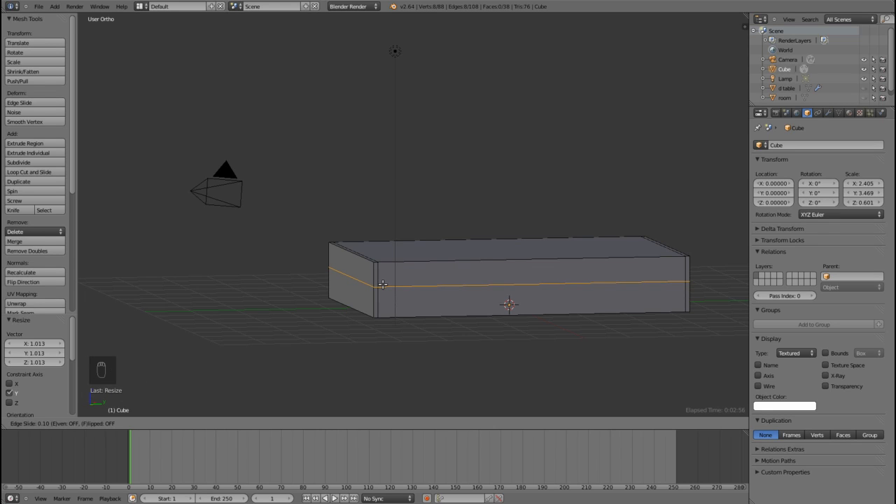
{"action": "left_click", "coordinate": [382, 285]}
Step: In face select mode, delete the large lower face on one long side of the block
{"action": "left_click", "coordinate": [293, 424]}
{"action": "scroll", "coordinate": [479, 343], "scroll_direction": "up", "scroll_amount": 3}
{"action": "right_click", "coordinate": [611, 362]}
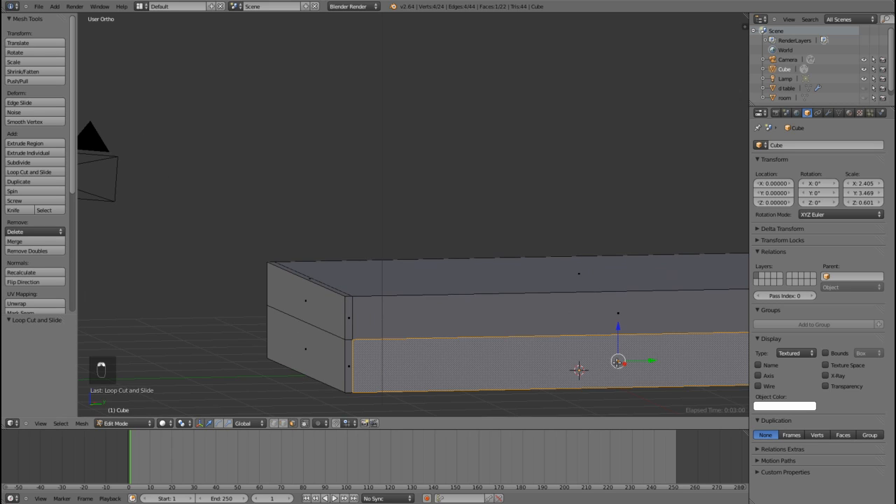
{"action": "scroll", "coordinate": [616, 358], "scroll_direction": "down", "scroll_amount": 3}
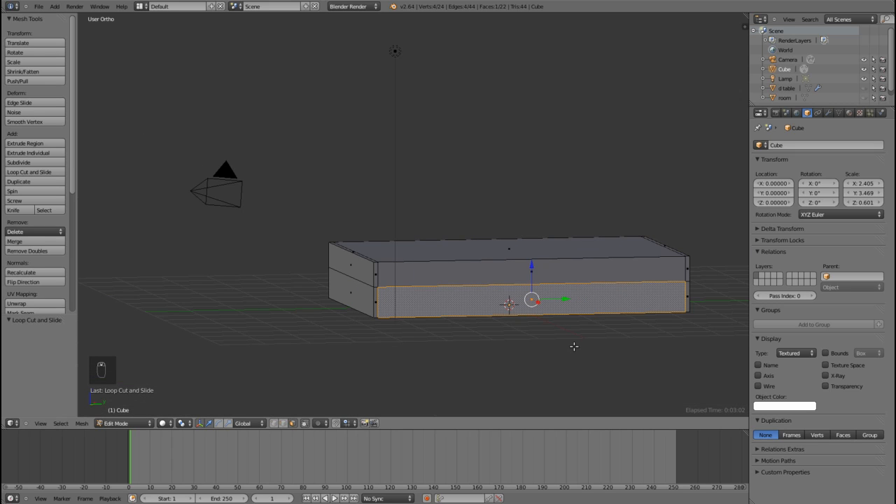
{"action": "key", "text": "x"}
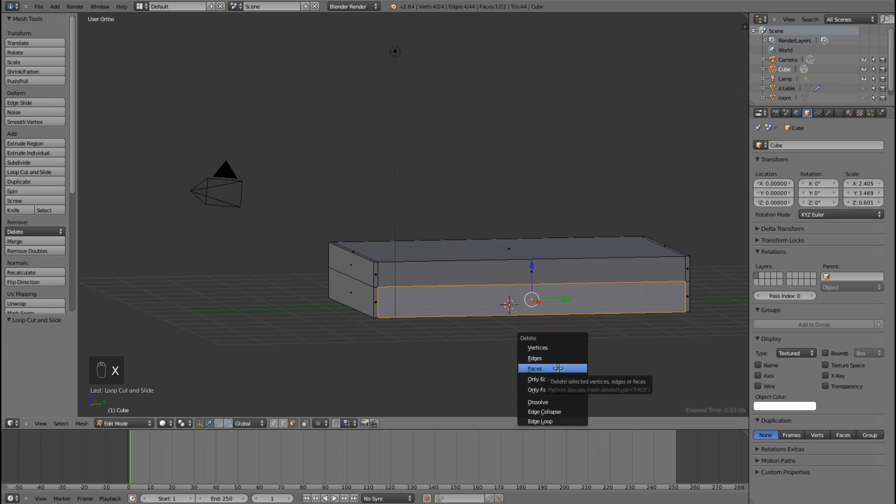
{"action": "left_click", "coordinate": [557, 368]}
Step: Delete the large face on the block's underside between the two end strips
{"action": "middle_click_drag", "start_coordinate": [472, 310], "coordinate": [501, 282]}
{"action": "right_click", "coordinate": [472, 350]}
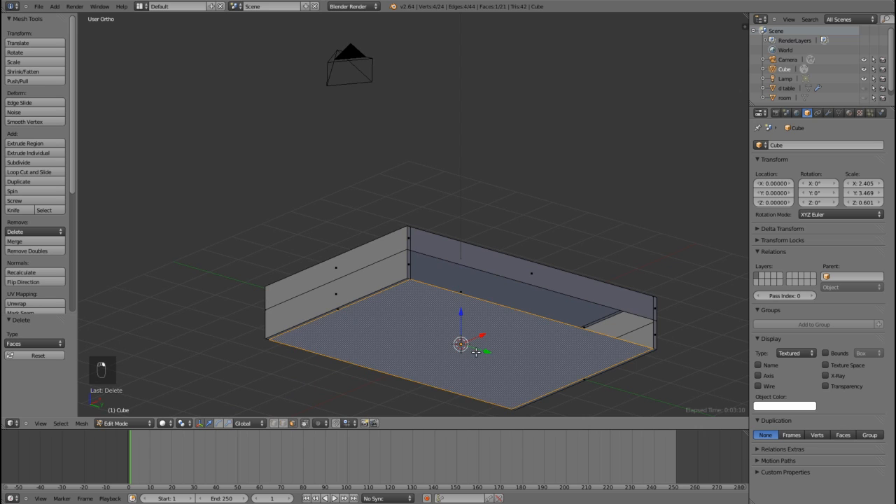
{"action": "key", "text": "x"}
{"action": "left_click", "coordinate": [472, 353]}
Step: Fill the open inner side of one end panel with a face between its inner bottom edge and inner top edge
{"action": "middle_click_drag", "start_coordinate": [478, 344], "coordinate": [420, 351]}
{"action": "scroll", "coordinate": [437, 353], "scroll_direction": "up", "scroll_amount": 4}
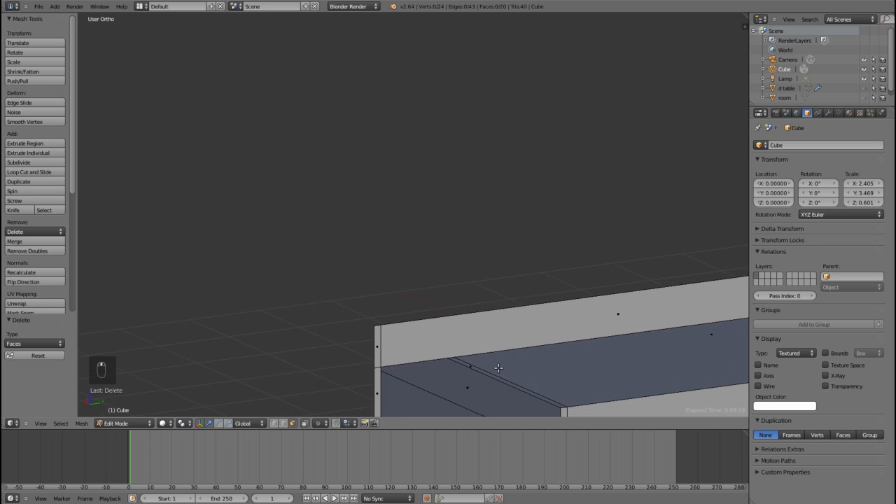
{"action": "middle_click_drag", "start_coordinate": [499, 367], "coordinate": [406, 170], "text": "shift"}
{"action": "scroll", "coordinate": [401, 184], "scroll_direction": "up", "scroll_amount": 3}
{"action": "left_click", "coordinate": [284, 423]}
{"action": "right_click", "coordinate": [376, 306]}
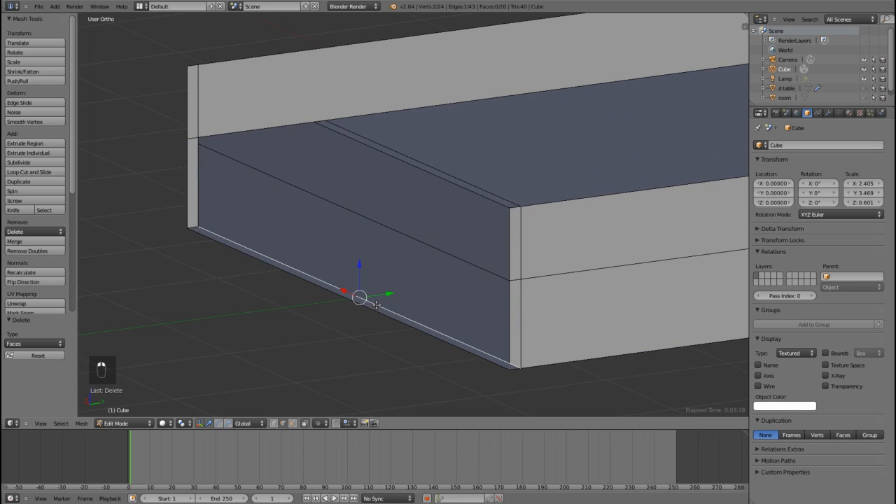
{"action": "right_click", "coordinate": [414, 158], "text": "shift"}
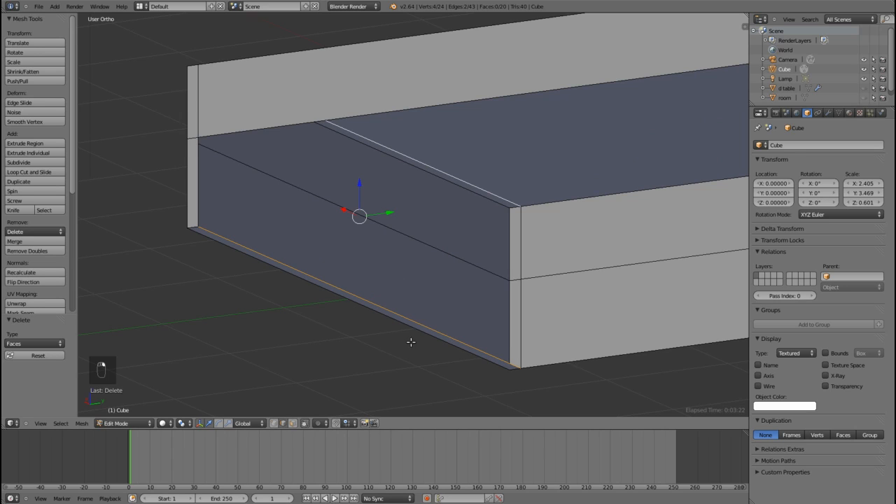
{"action": "key", "text": "f"}
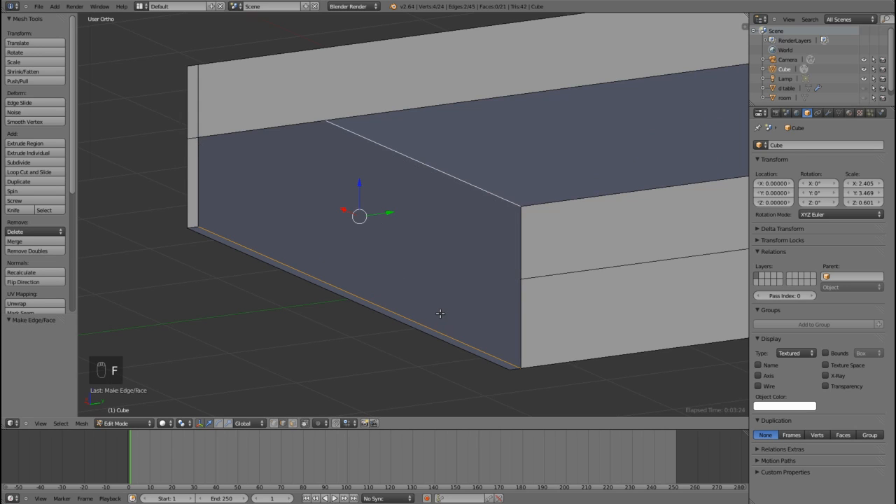
{"action": "scroll", "coordinate": [416, 273], "scroll_direction": "down", "scroll_amount": 4}
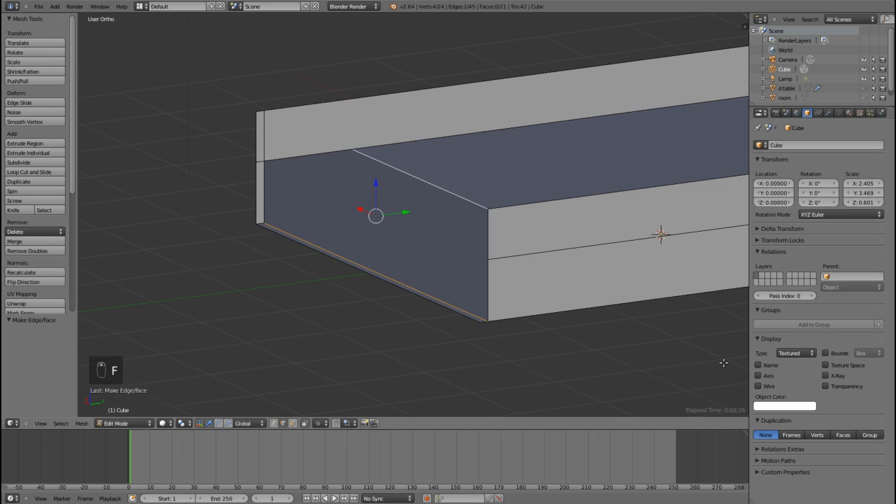
Step: Fill the inner side of the opposite end panel with a face between its inner top and bottom edges
{"action": "middle_click_drag", "start_coordinate": [488, 294], "coordinate": [434, 284]}
{"action": "scroll", "coordinate": [428, 283], "scroll_direction": "up", "scroll_amount": 2}
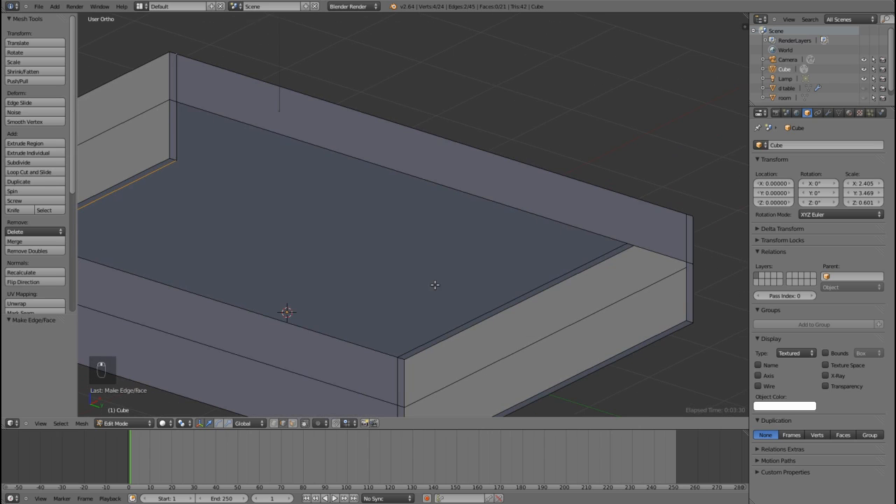
{"action": "right_click", "coordinate": [479, 307]}
{"action": "right_click", "coordinate": [563, 382], "text": "shift"}
{"action": "scroll", "coordinate": [571, 383], "scroll_direction": "down", "scroll_amount": 2}
{"action": "scroll", "coordinate": [572, 383], "scroll_direction": "down", "scroll_amount": 1}
{"action": "key", "text": "f"}
{"action": "scroll", "coordinate": [566, 361], "scroll_direction": "down", "scroll_amount": 2}
{"action": "middle_click_drag", "start_coordinate": [497, 285], "coordinate": [381, 320]}
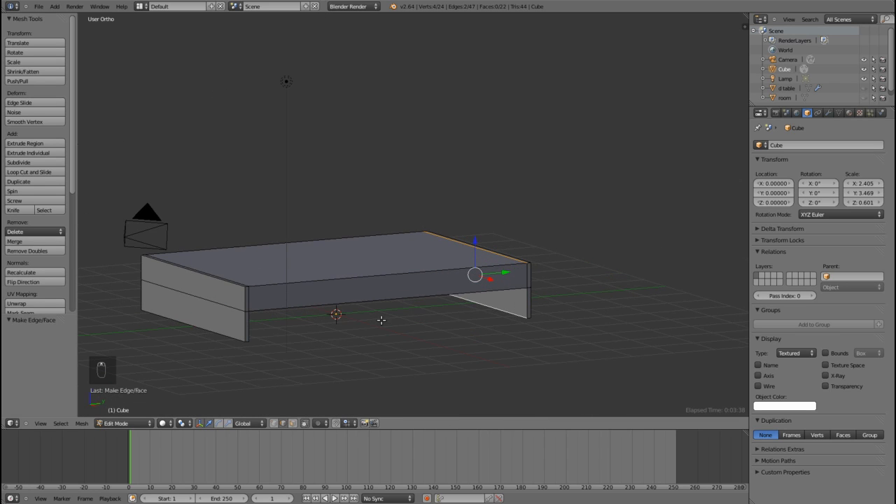
Step: Extrude the narrow top face at the block's negative Y end upward by about 0.4, working in side view
{"action": "left_click", "coordinate": [293, 424]}
{"action": "middle_click_drag", "start_coordinate": [435, 344], "coordinate": [404, 268]}
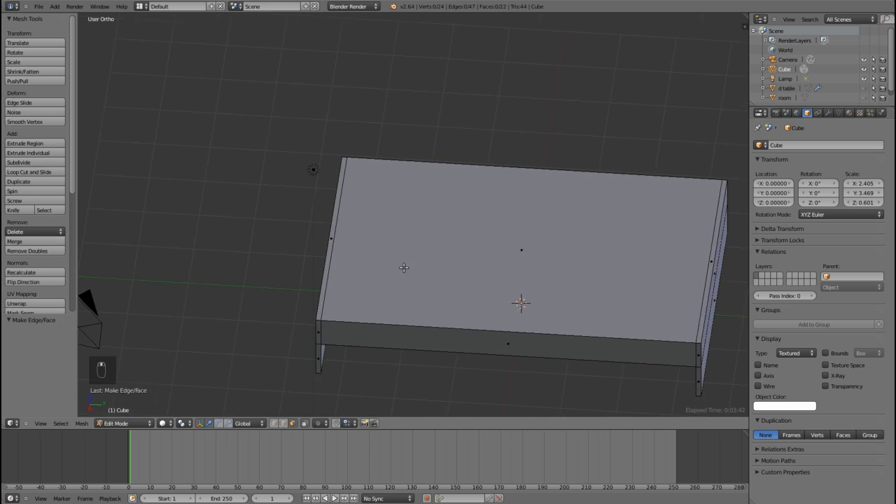
{"action": "scroll", "coordinate": [404, 267], "scroll_direction": "up", "scroll_amount": 3}
{"action": "right_click", "coordinate": [266, 252]}
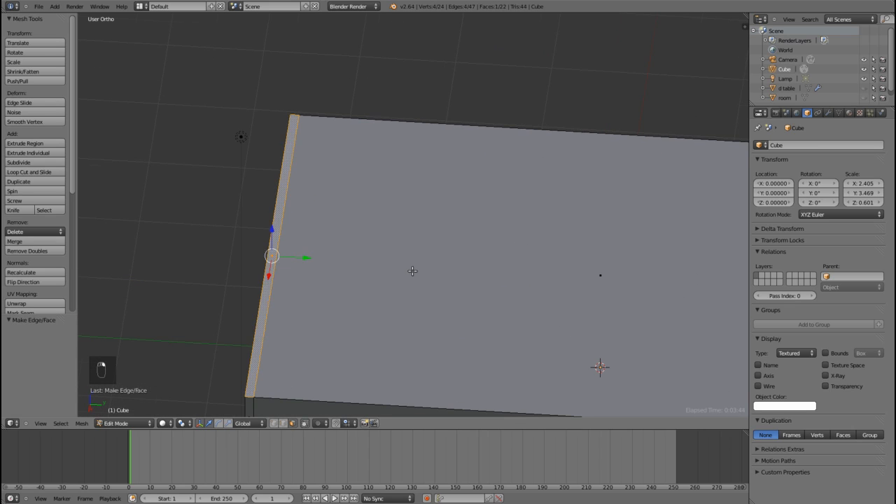
{"action": "scroll", "coordinate": [413, 271], "scroll_direction": "down", "scroll_amount": 1}
{"action": "key", "text": "KP_3"}
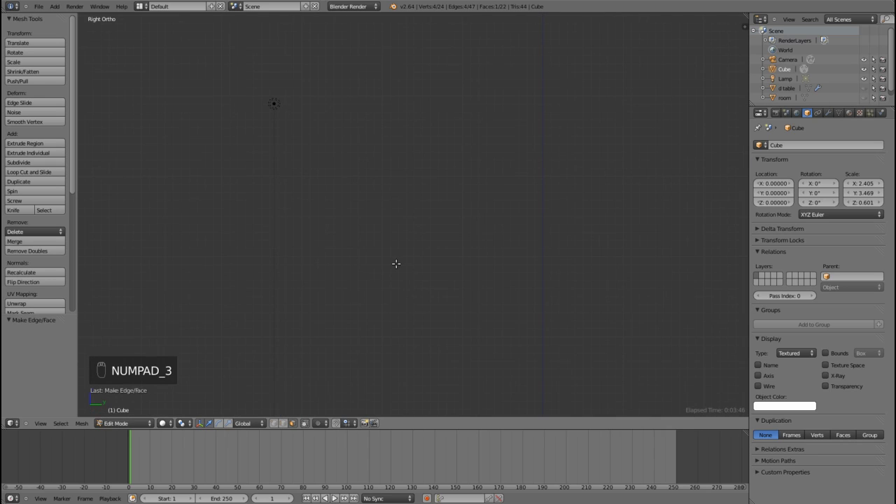
{"action": "scroll", "coordinate": [426, 305], "scroll_direction": "down", "scroll_amount": 3}
{"action": "middle_click_drag", "start_coordinate": [426, 305], "coordinate": [444, 241], "text": "shift"}
{"action": "scroll", "coordinate": [351, 327], "scroll_direction": "up", "scroll_amount": 3}
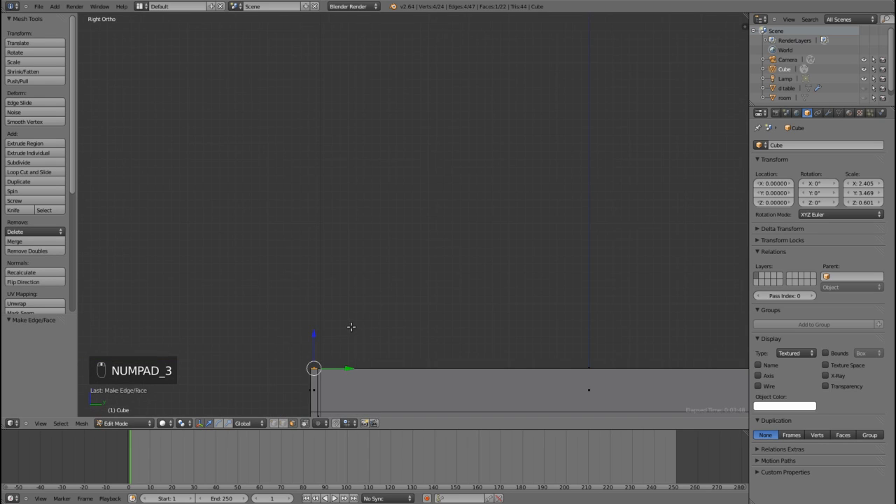
{"action": "middle_click_drag", "start_coordinate": [350, 326], "coordinate": [390, 250], "text": "shift"}
{"action": "scroll", "coordinate": [375, 339], "scroll_direction": "up", "scroll_amount": 2}
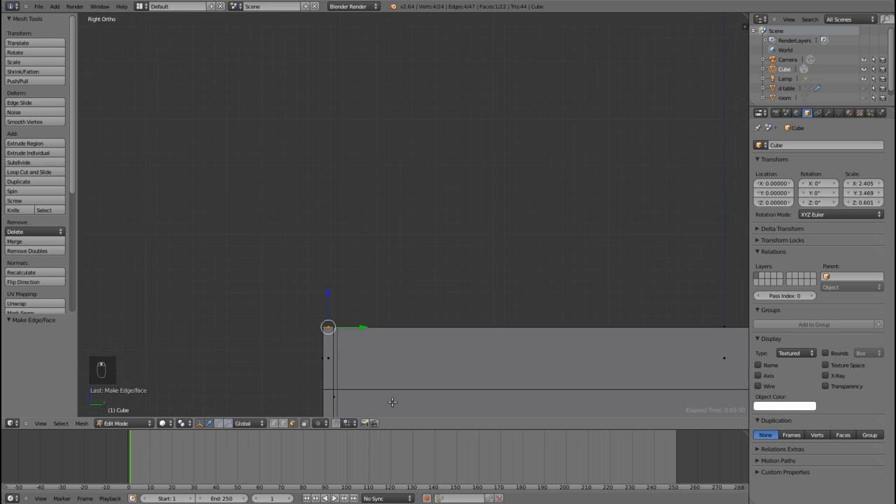
{"action": "key", "text": "e"}
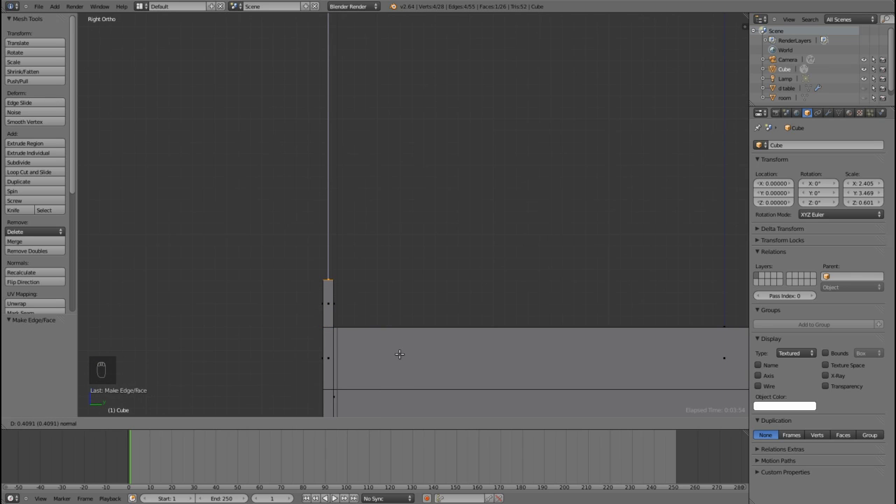
{"action": "left_click", "coordinate": [399, 356]}
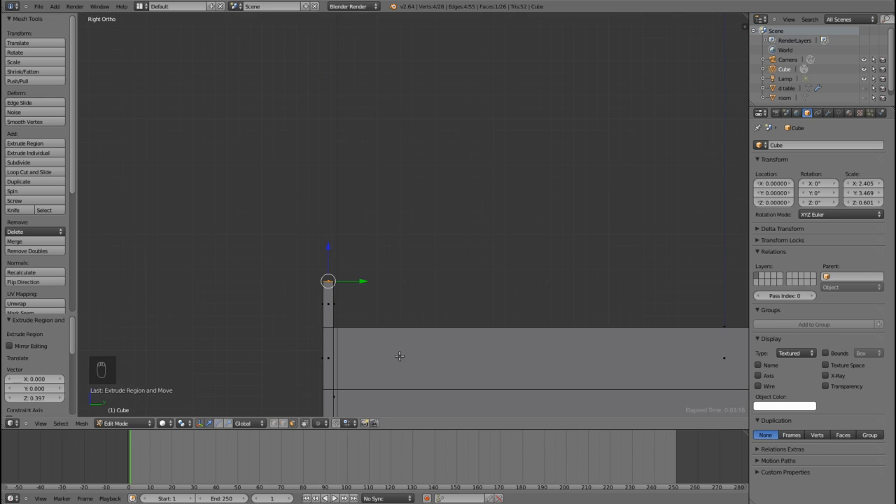
{"action": "middle_click_drag", "start_coordinate": [400, 356], "coordinate": [410, 340]}
Step: Extrude the narrow top face at the block's positive Y end upward by 0.5, working in side view
{"action": "middle_click_drag", "start_coordinate": [620, 327], "coordinate": [561, 348]}
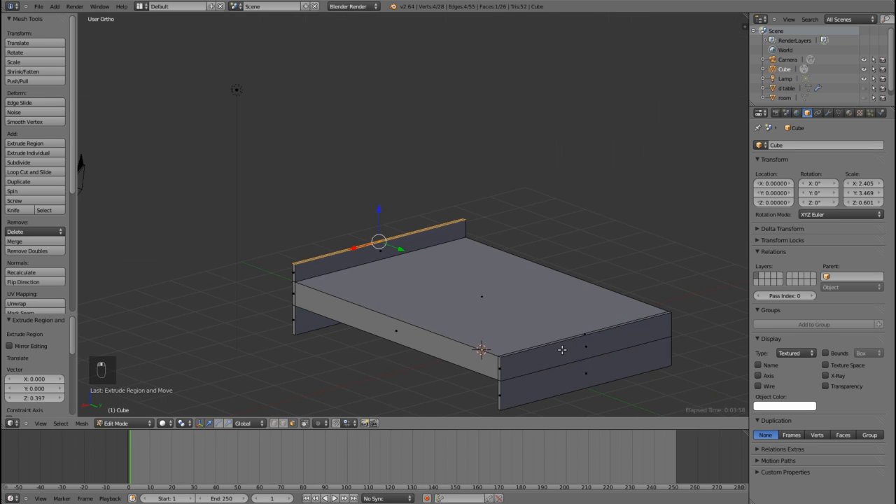
{"action": "scroll", "coordinate": [563, 347], "scroll_direction": "up", "scroll_amount": 6}
{"action": "middle_click_drag", "start_coordinate": [382, 256], "coordinate": [286, 228], "text": "shift"}
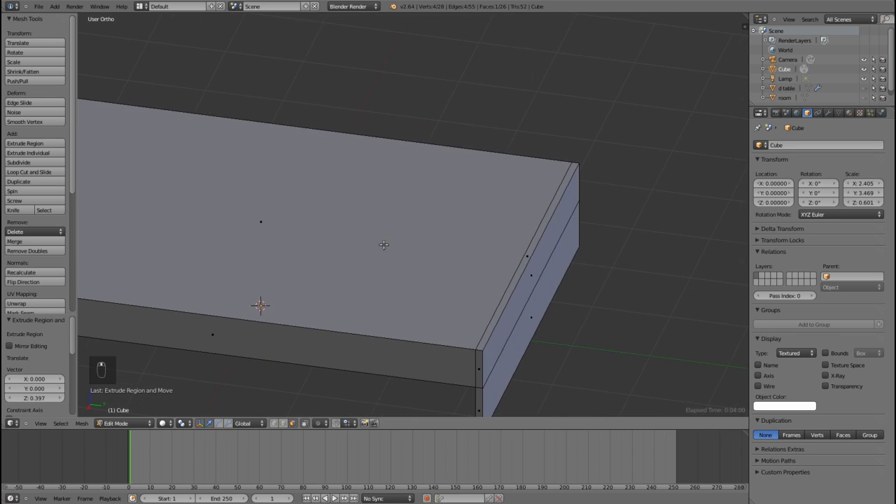
{"action": "right_click", "coordinate": [529, 256]}
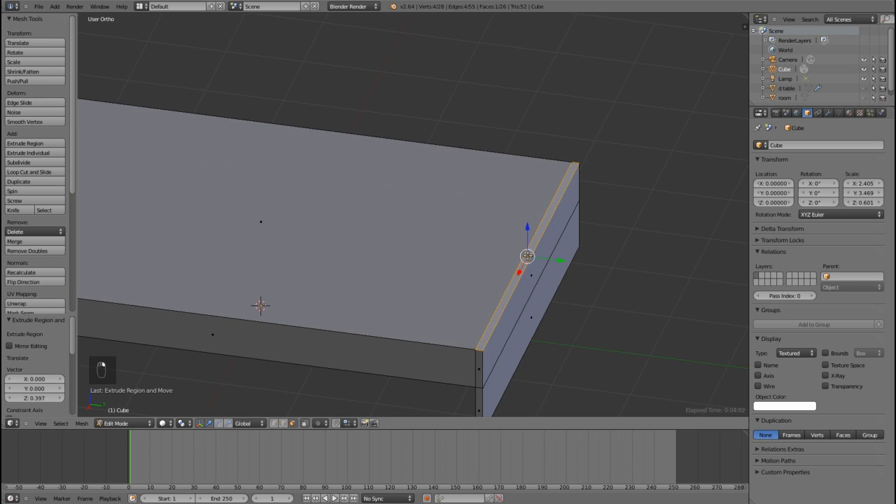
{"action": "scroll", "coordinate": [525, 257], "scroll_direction": "down", "scroll_amount": 3}
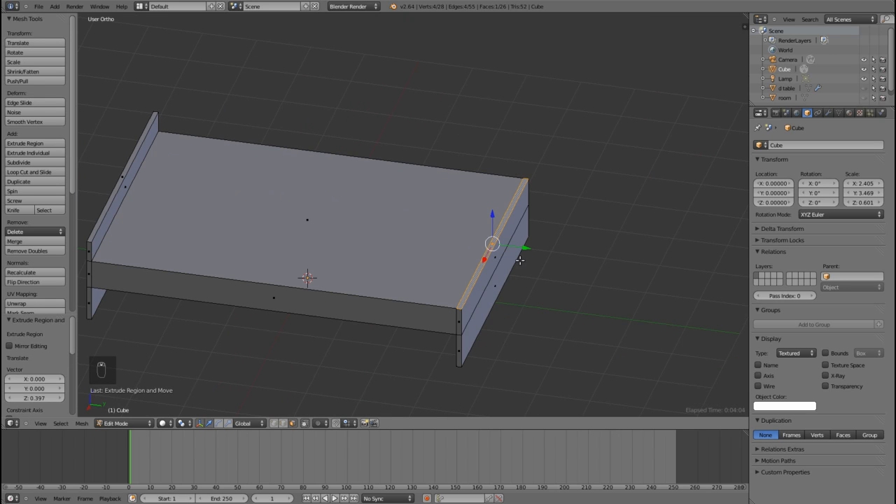
{"action": "key", "text": "KP_3"}
{"action": "scroll", "coordinate": [520, 260], "scroll_direction": "up", "scroll_amount": 4}
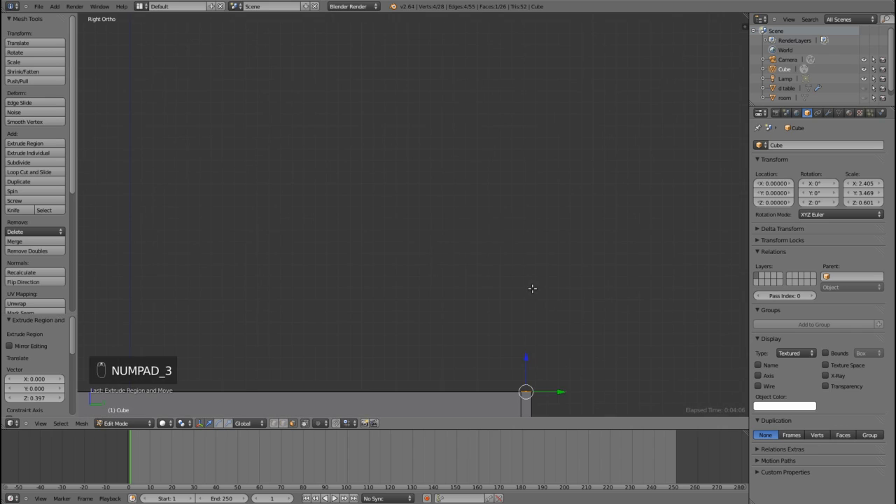
{"action": "middle_click_drag", "start_coordinate": [630, 350], "coordinate": [572, 297], "text": "shift"}
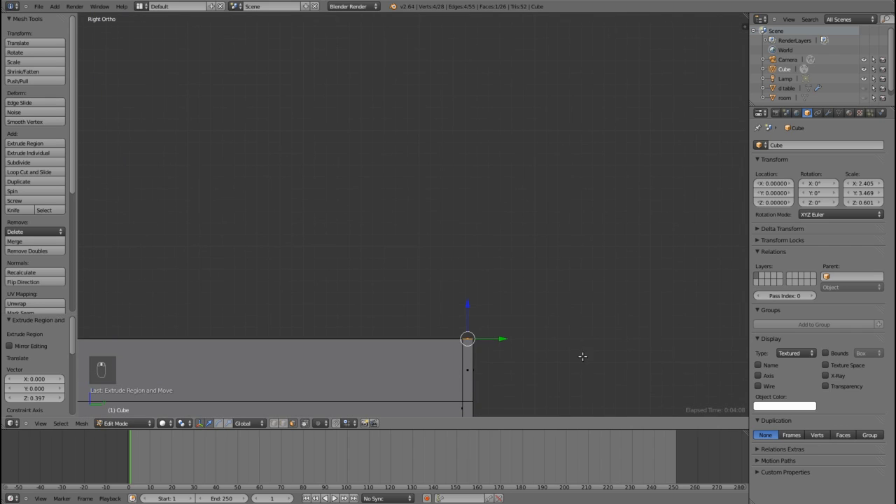
{"action": "key", "text": "e"}
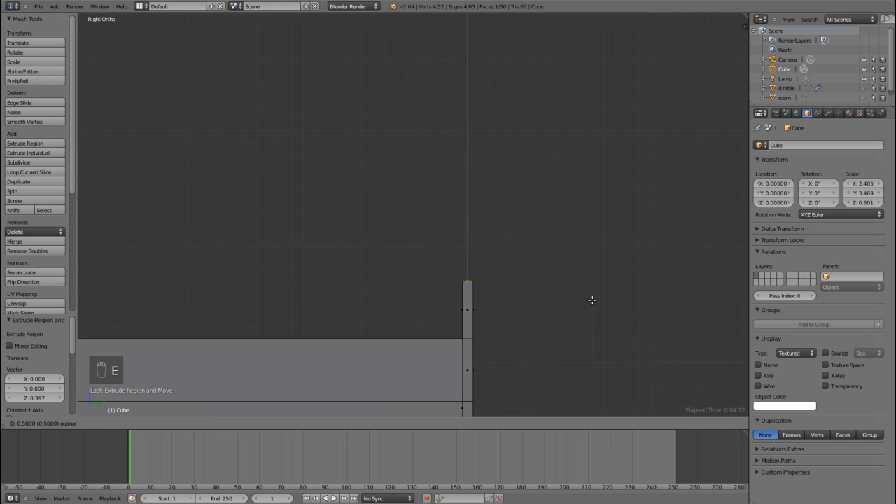
{"action": "left_click", "coordinate": [592, 300]}
Step: Extrude the top of the positive Y end panel upward again by about 0.19 to make it the taller end
{"action": "scroll", "coordinate": [592, 300], "scroll_direction": "down", "scroll_amount": 5}
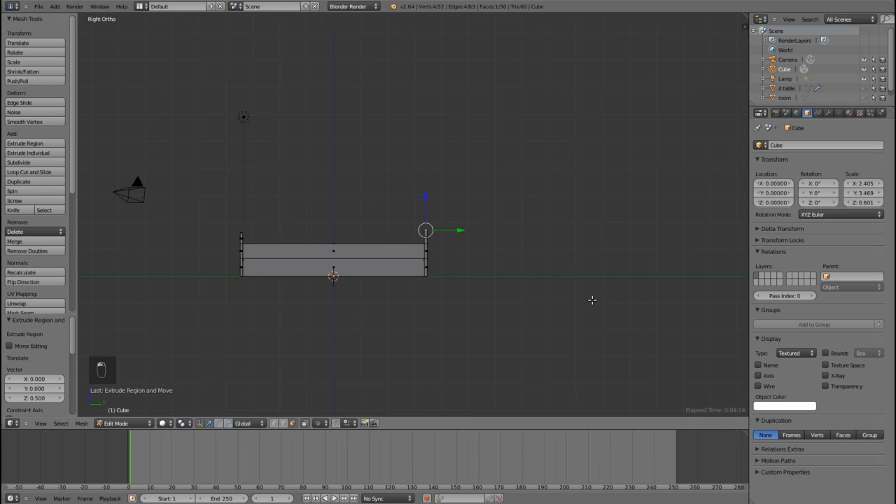
{"action": "scroll", "coordinate": [592, 300], "scroll_direction": "up", "scroll_amount": 8}
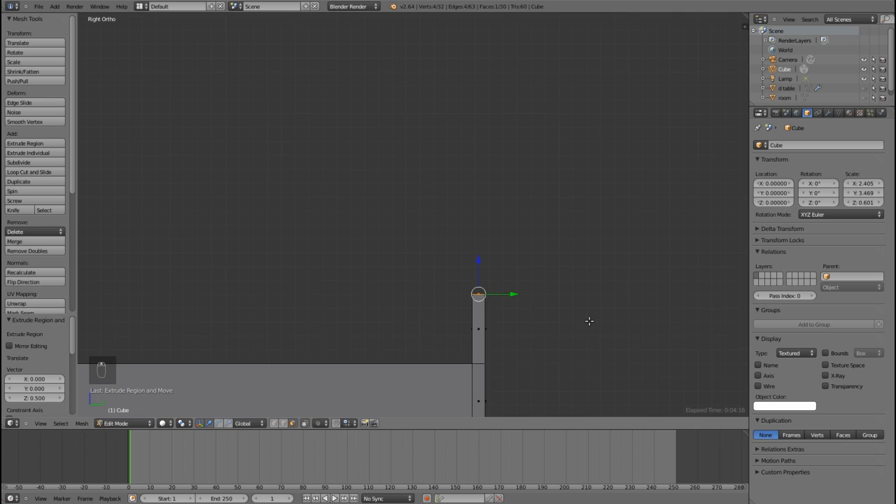
{"action": "key", "text": "e"}
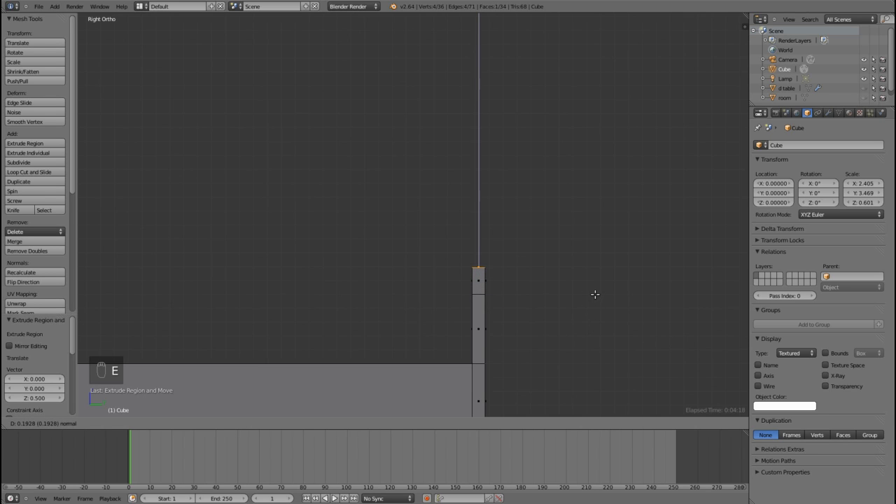
{"action": "left_click", "coordinate": [594, 294]}
{"action": "scroll", "coordinate": [594, 294], "scroll_direction": "down", "scroll_amount": 4}
{"action": "middle_click_drag", "start_coordinate": [228, 222], "coordinate": [416, 278]}
{"action": "scroll", "coordinate": [416, 279], "scroll_direction": "up", "scroll_amount": 1}
Step: Return to Object Mode and add a new material to the bed frame
{"action": "key", "text": "Tab"}
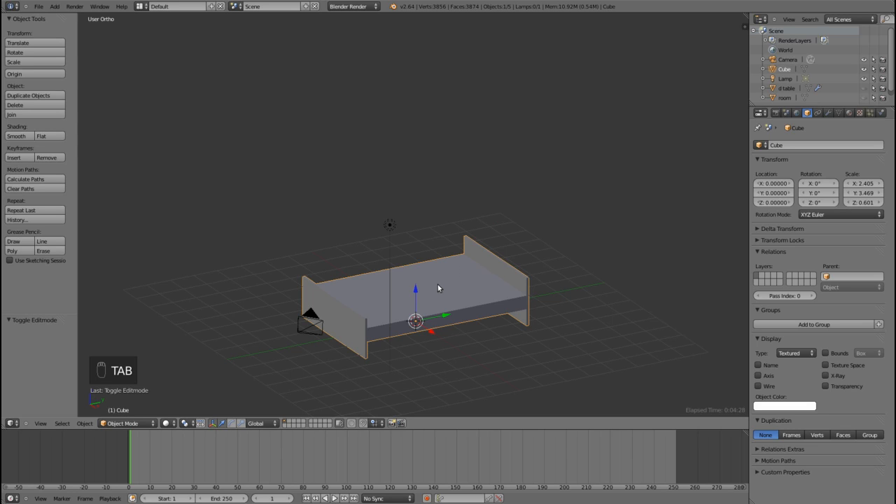
{"action": "left_click", "coordinate": [850, 114]}
{"action": "left_click", "coordinate": [799, 177]}
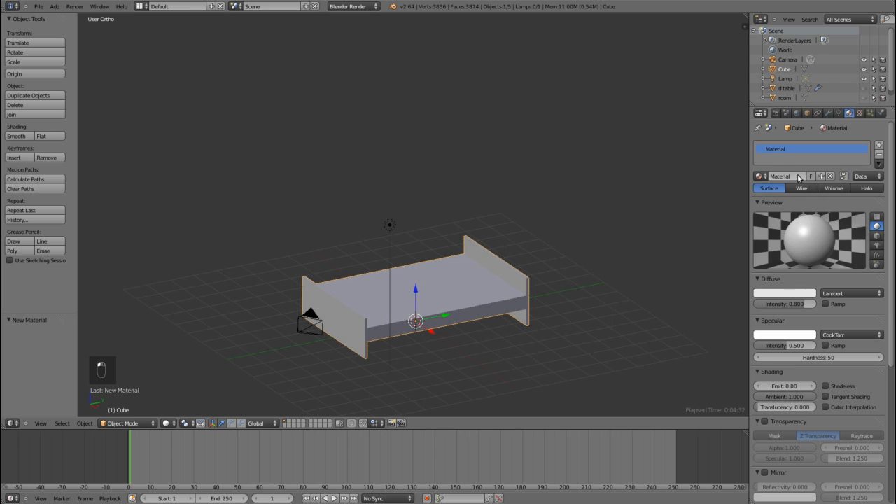
Step: Rename both the new material and the bed frame object as "bed"
{"action": "double_click", "coordinate": [779, 177]}
{"action": "key", "text": "Return"}
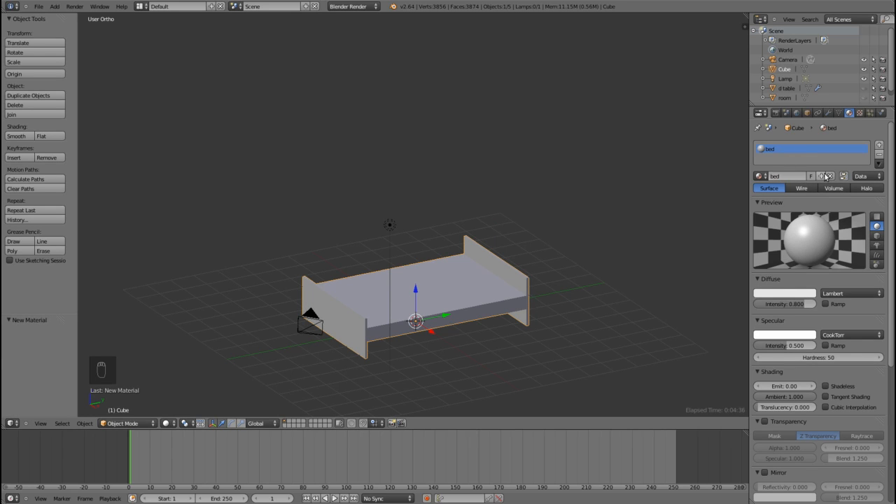
{"action": "left_click", "coordinate": [807, 113]}
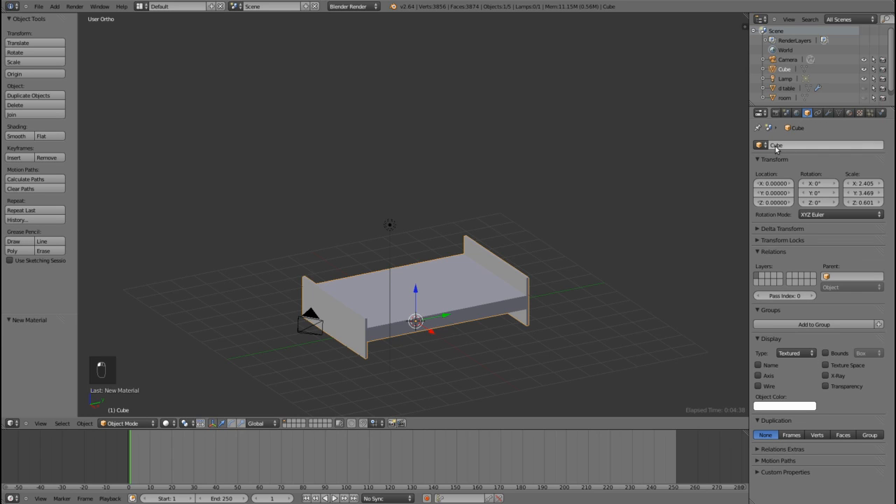
{"action": "key", "text": "BackSpace"}
{"action": "type", "text": "bed"}
{"action": "key", "text": "Return"}
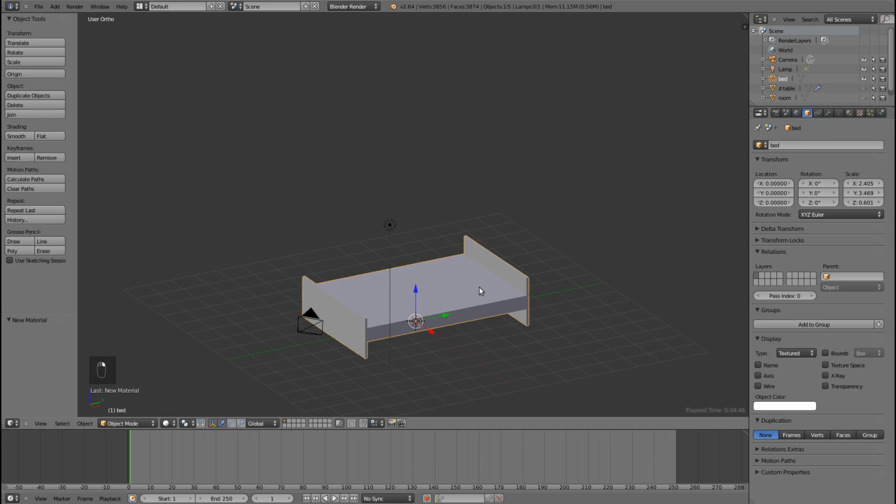
Step: Duplicate the bed frame's large top face in Edit Mode and raise the copy about 1.13 along the Z axis
{"action": "key", "text": "Tab"}
{"action": "middle_click_drag", "start_coordinate": [570, 297], "coordinate": [351, 359]}
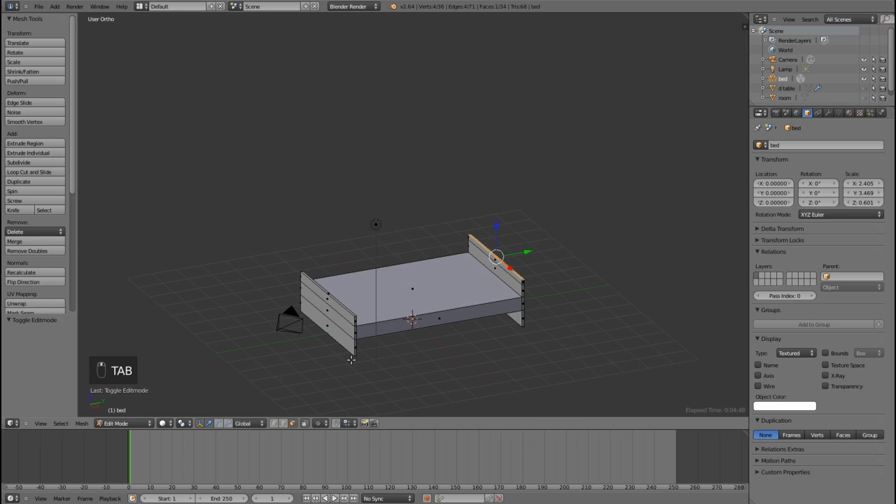
{"action": "right_click", "coordinate": [416, 285]}
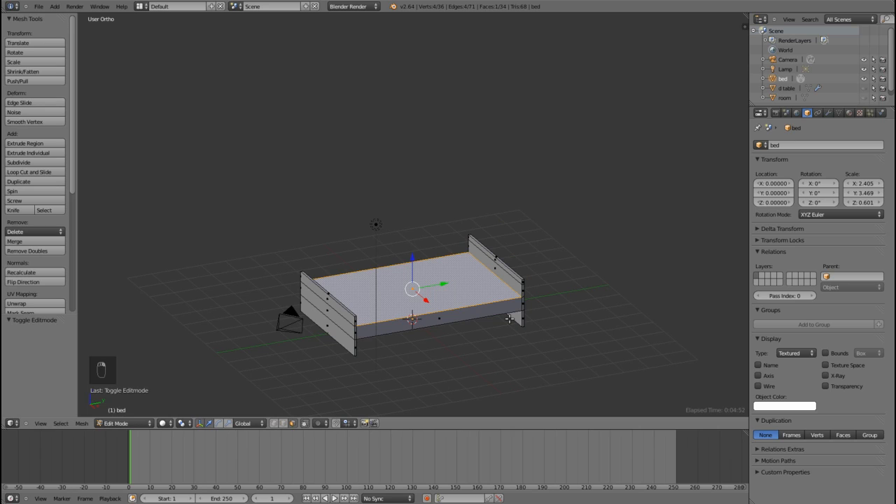
{"action": "key", "text": "shift+d"}
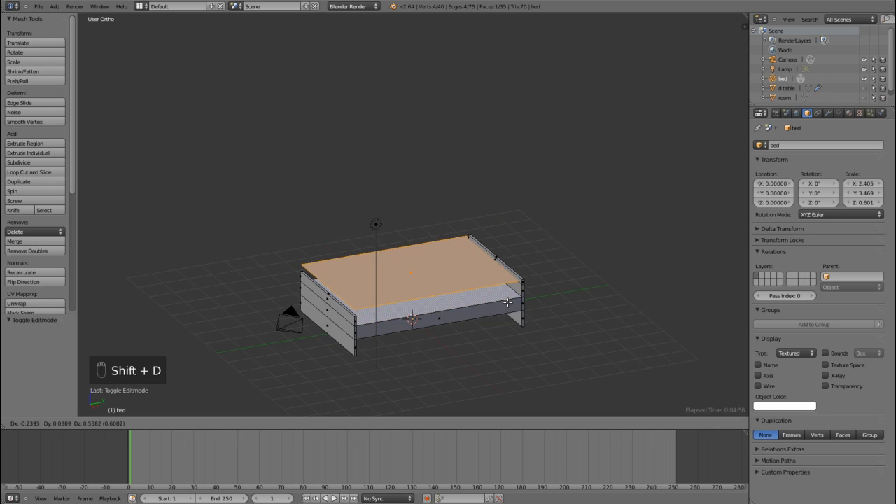
{"action": "key", "text": "z"}
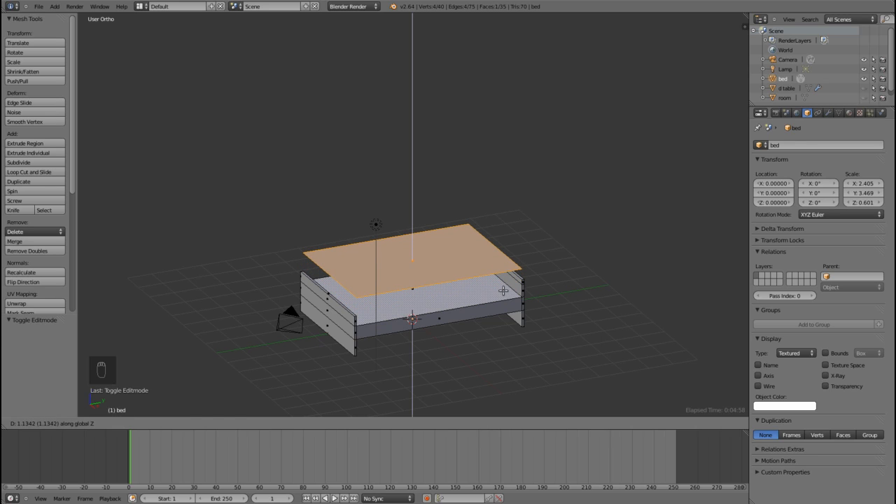
{"action": "left_click", "coordinate": [504, 293]}
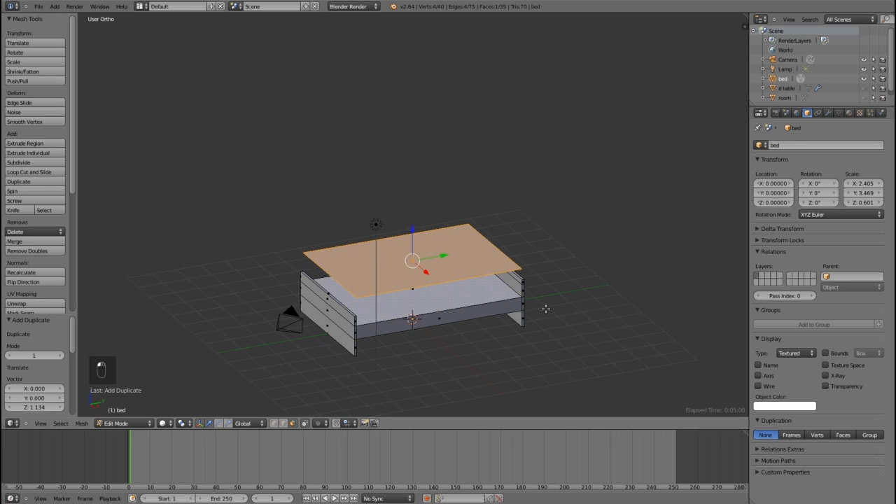
Step: Separate the duplicated face into its own object and return to Object Mode
{"action": "key", "text": "p"}
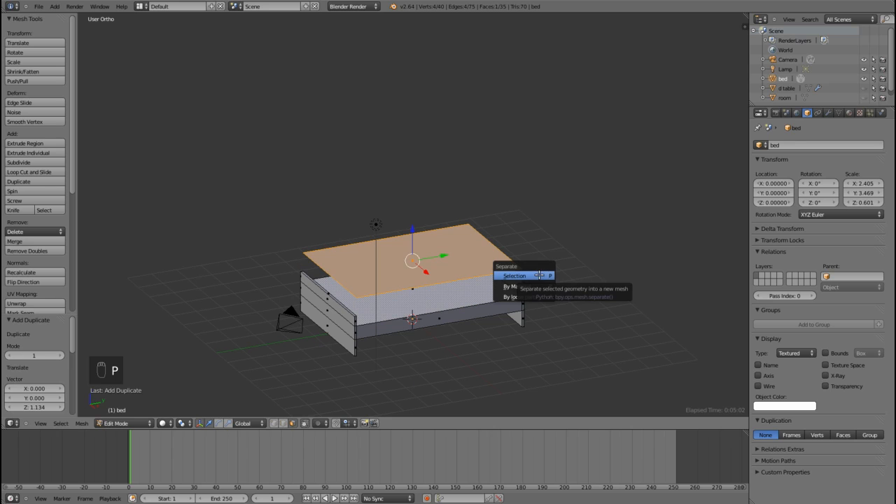
{"action": "left_click", "coordinate": [536, 275]}
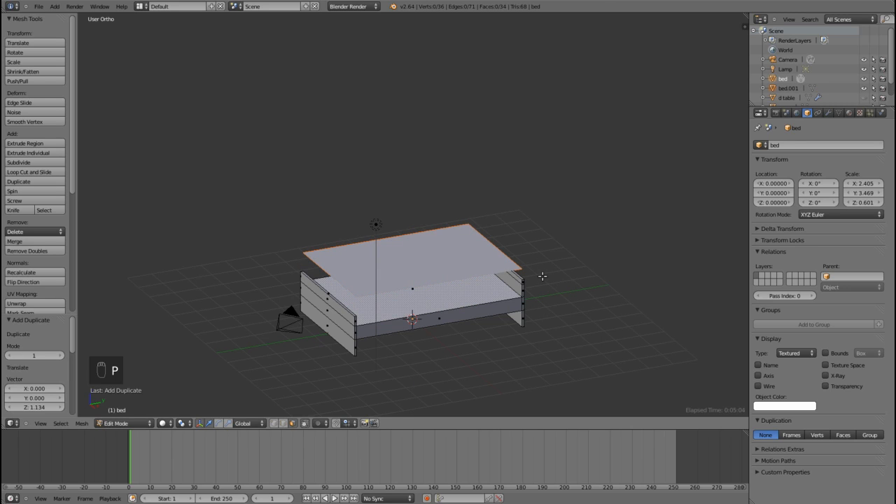
{"action": "key", "text": "Tab"}
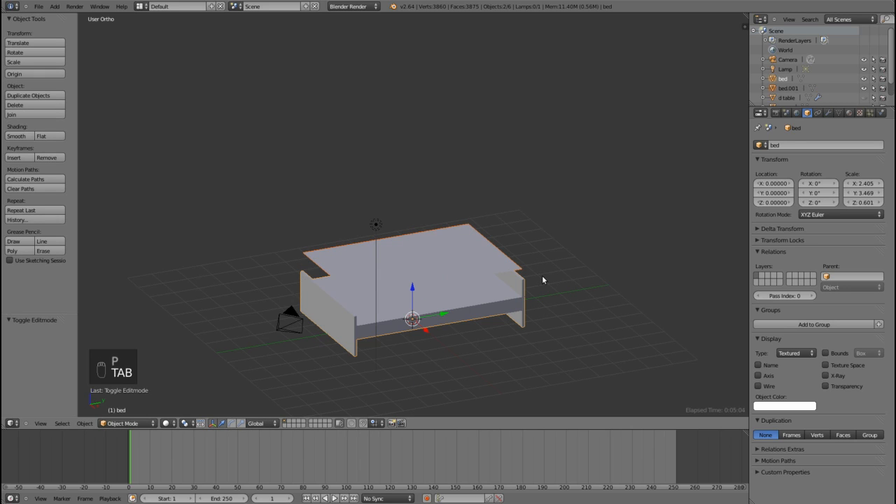
Step: Give the separated plane its own single-user copy of the bed material and name it "foam"
{"action": "right_click", "coordinate": [468, 259]}
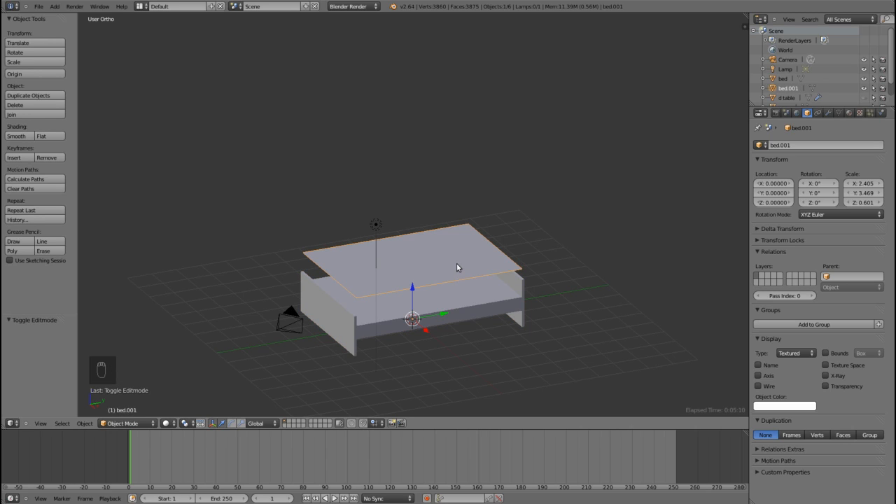
{"action": "left_click", "coordinate": [849, 114]}
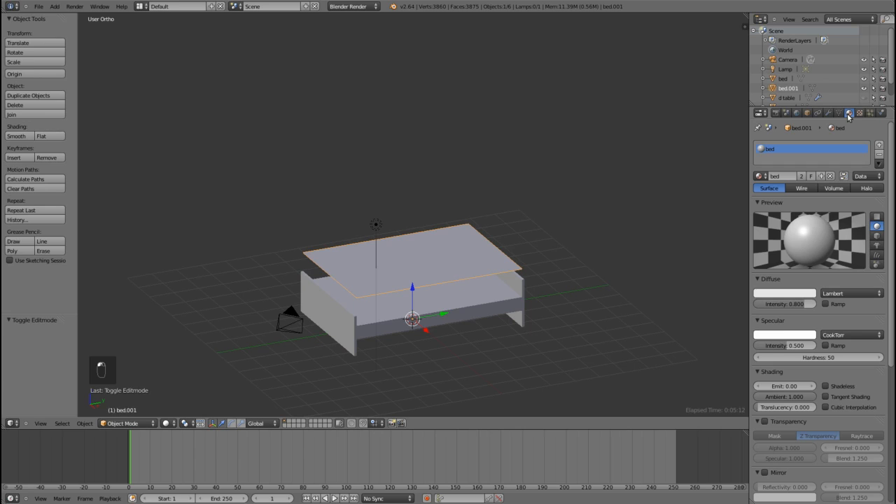
{"action": "left_click", "coordinate": [802, 175]}
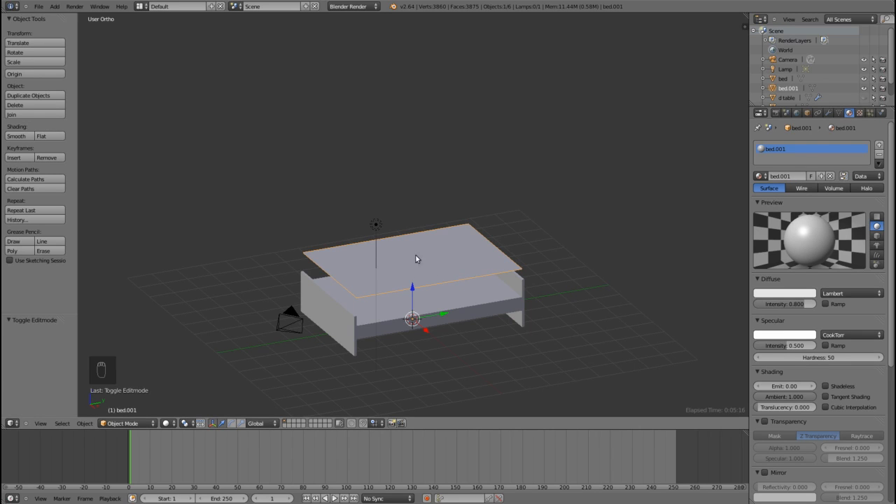
{"action": "left_click", "coordinate": [791, 176]}
{"action": "key", "text": "BackSpace"}
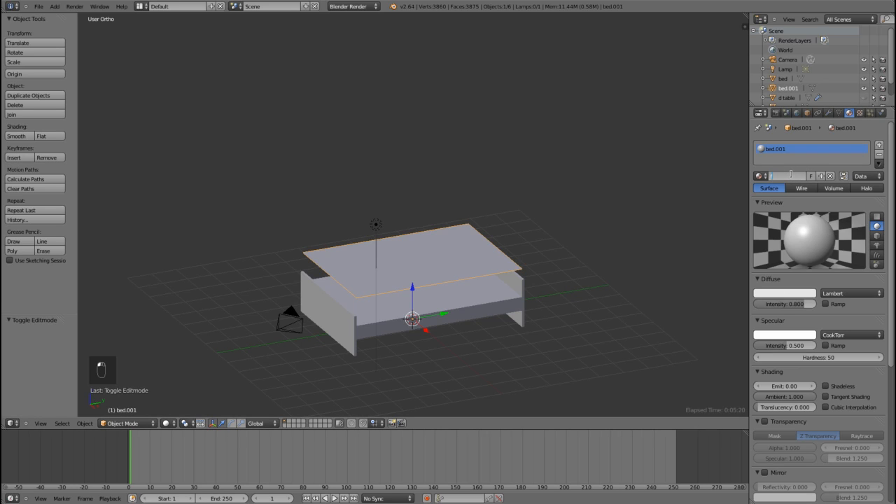
{"action": "type", "text": "foam"}
{"action": "key", "text": "Return"}
Step: Rename the separated plane object as "foam"
{"action": "left_click", "coordinate": [811, 113]}
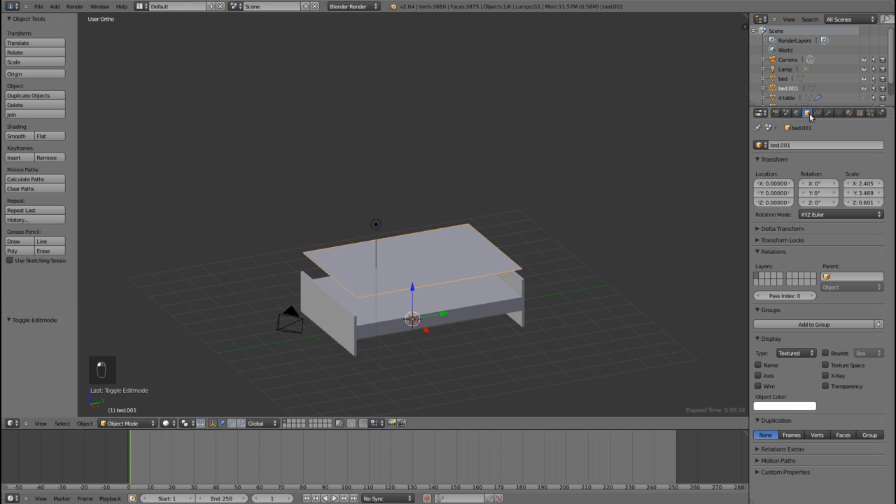
{"action": "left_click", "coordinate": [783, 144]}
{"action": "key", "text": "BackSpace"}
{"action": "type", "text": "foam"}
{"action": "key", "text": "Return"}
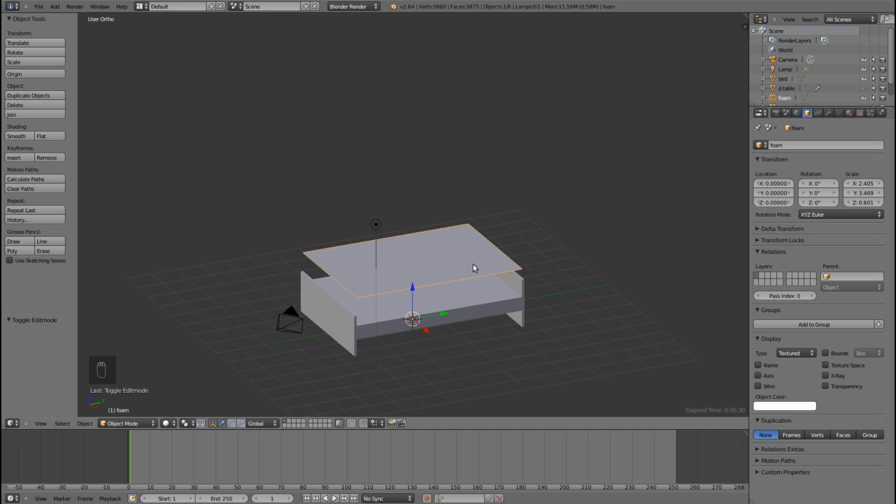
Step: Extrude the foam plane downward by about 0.247 in side view to form a mattress slab, then return to Object Mode
{"action": "key", "text": "KP_3"}
{"action": "scroll", "coordinate": [469, 268], "scroll_direction": "up", "scroll_amount": 5}
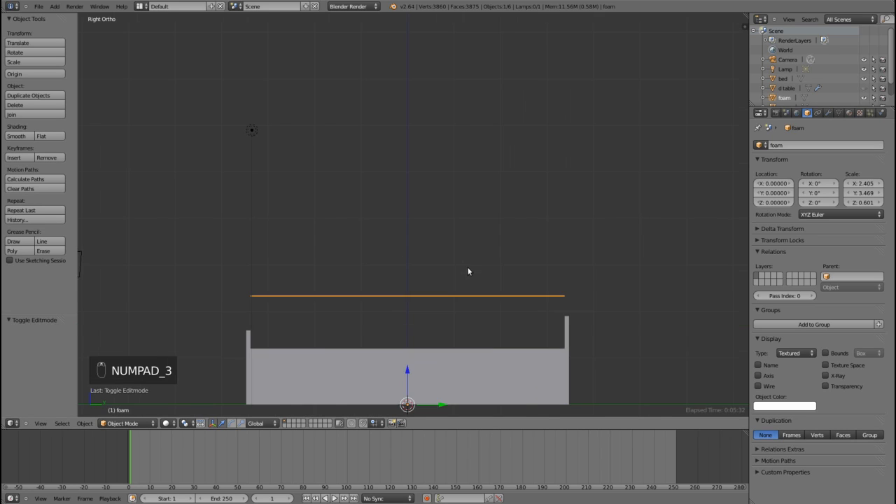
{"action": "scroll", "coordinate": [433, 238], "scroll_direction": "up", "scroll_amount": 4}
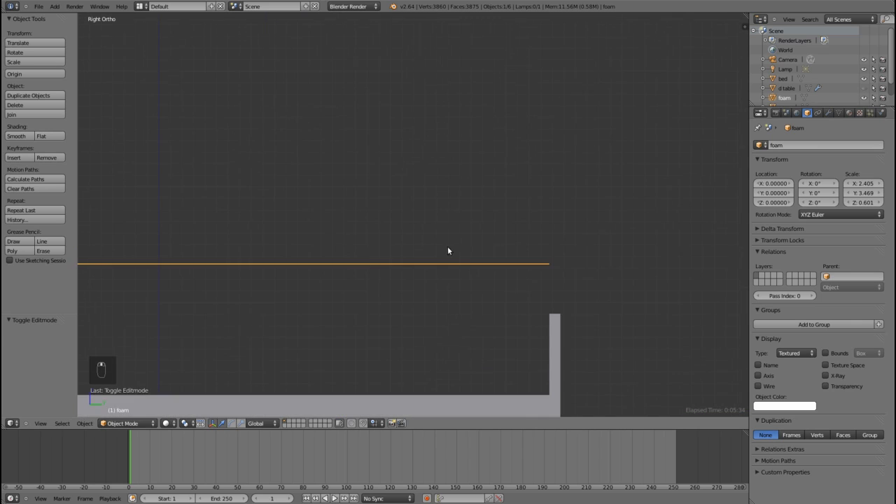
{"action": "middle_click_drag", "start_coordinate": [541, 281], "coordinate": [437, 247], "text": "shift"}
{"action": "scroll", "coordinate": [476, 260], "scroll_direction": "up", "scroll_amount": 2}
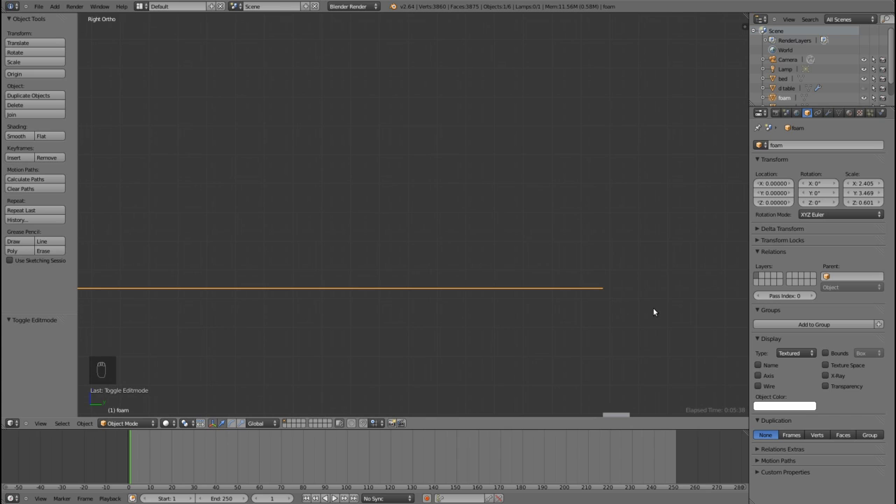
{"action": "key", "text": "Tab"}
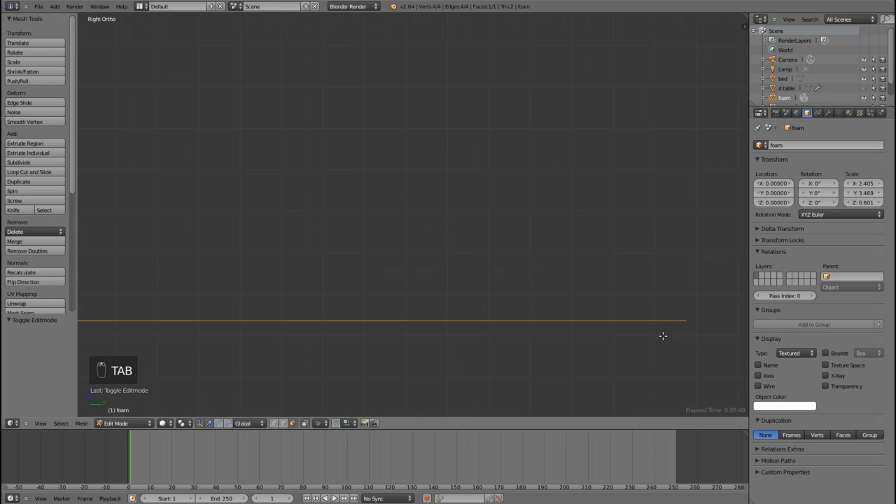
{"action": "middle_click_drag", "start_coordinate": [673, 344], "coordinate": [533, 262], "text": "shift"}
{"action": "scroll", "coordinate": [530, 262], "scroll_direction": "down", "scroll_amount": 2}
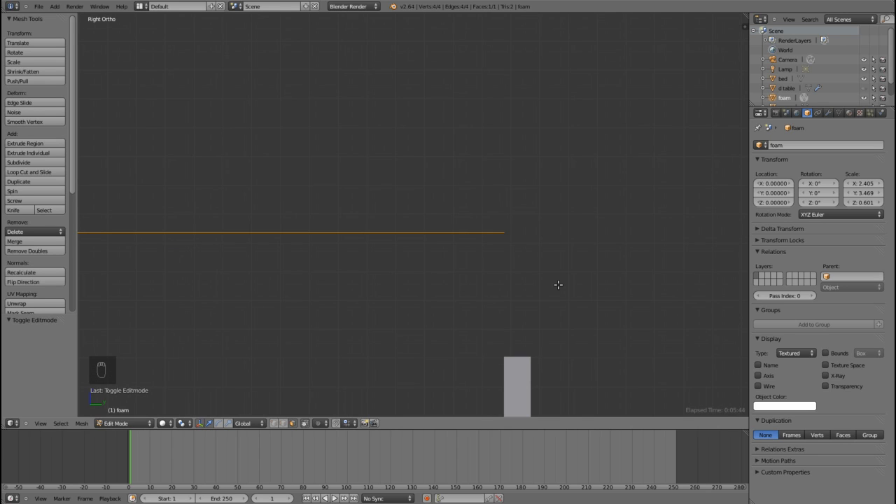
{"action": "key", "text": "e"}
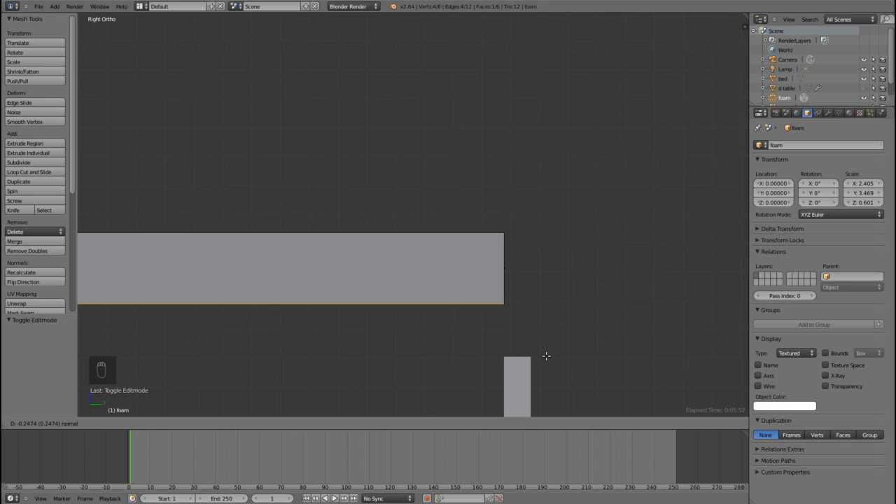
{"action": "left_click", "coordinate": [546, 356]}
{"action": "scroll", "coordinate": [560, 336], "scroll_direction": "down", "scroll_amount": 7}
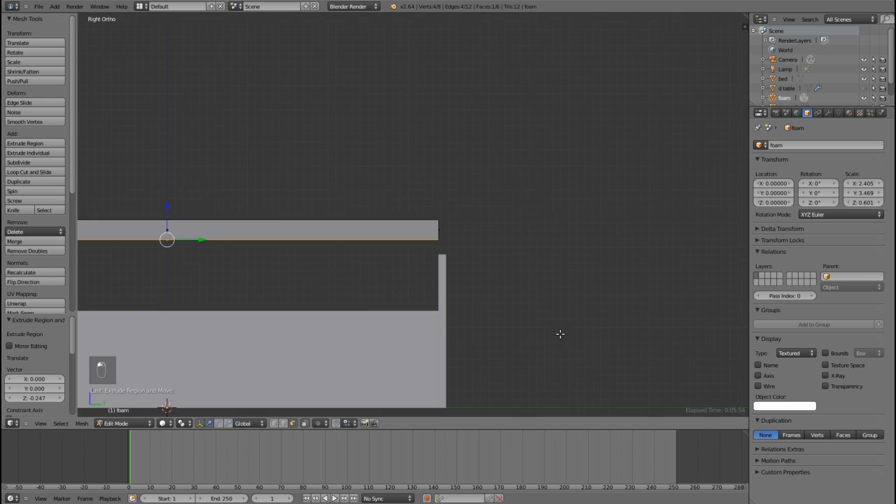
{"action": "middle_click_drag", "start_coordinate": [388, 303], "coordinate": [595, 280], "text": "shift"}
{"action": "scroll", "coordinate": [533, 276], "scroll_direction": "down", "scroll_amount": 1}
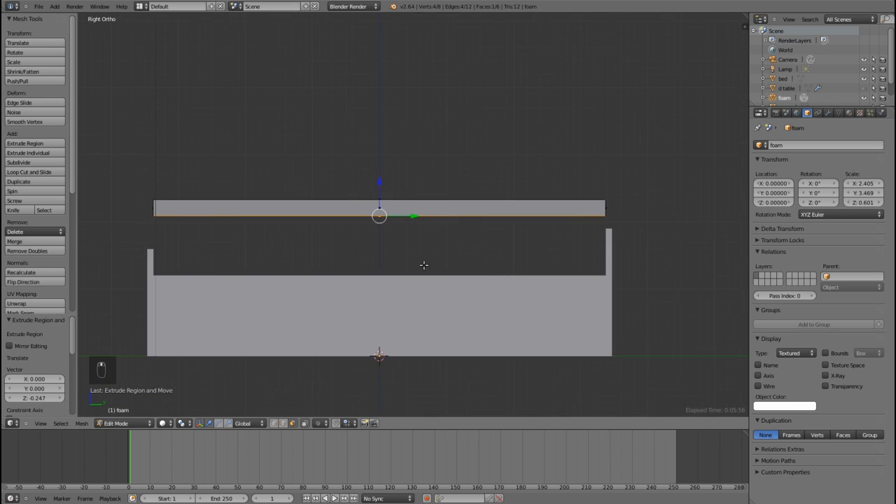
{"action": "middle_click_drag", "start_coordinate": [424, 264], "coordinate": [472, 266], "text": "shift"}
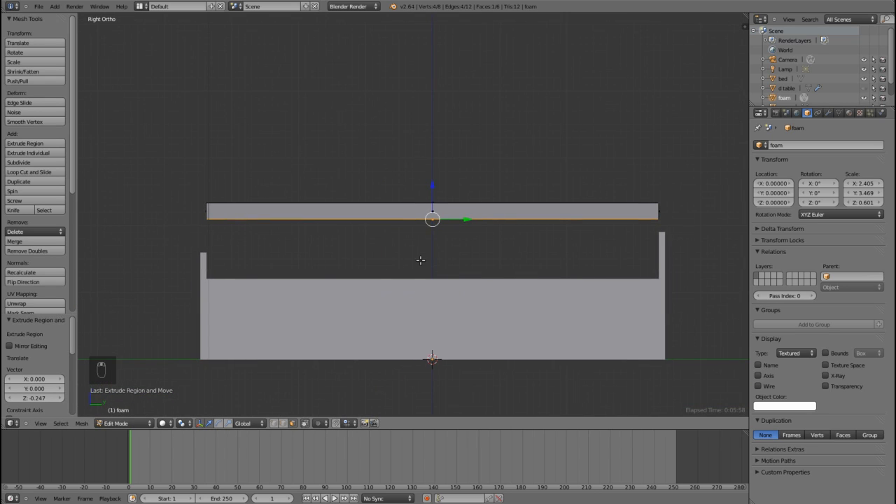
{"action": "key", "text": "Tab"}
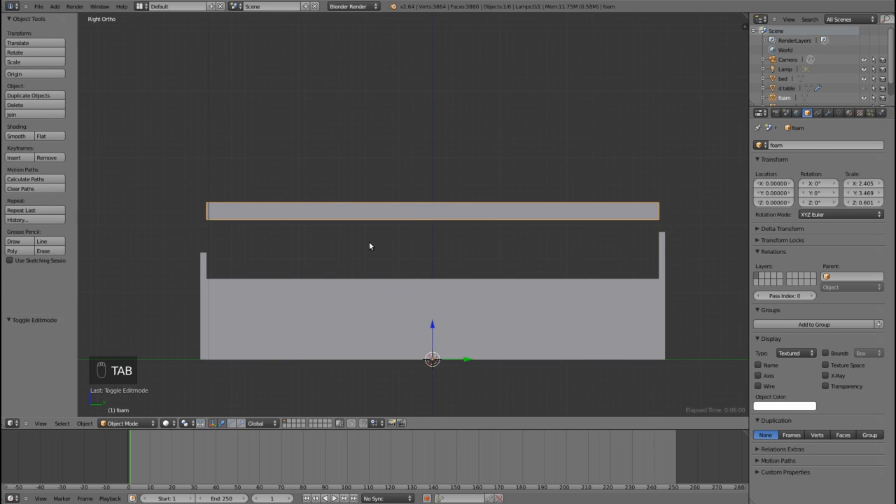
Step: Lower the foam slab about 0.876 along the Z axis to just above the bed base
{"action": "middle_click_drag", "start_coordinate": [338, 254], "coordinate": [402, 236], "text": "shift"}
{"action": "scroll", "coordinate": [395, 233], "scroll_direction": "up", "scroll_amount": 3}
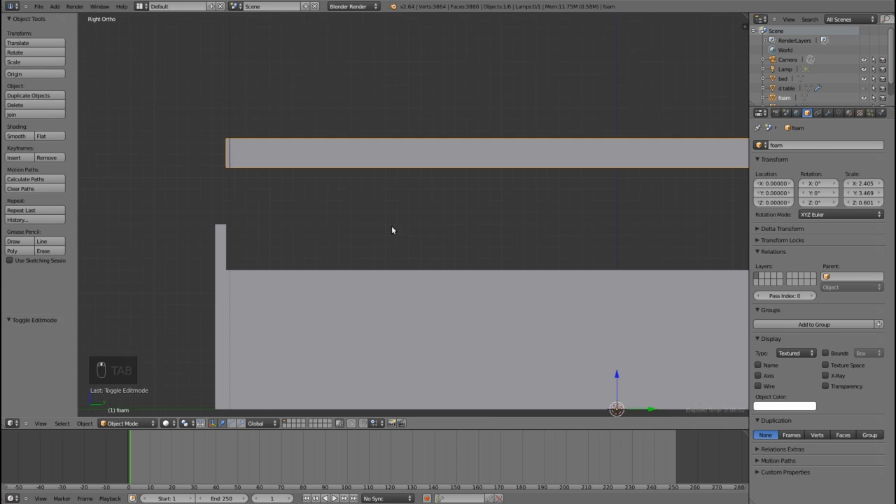
{"action": "key", "text": "g"}
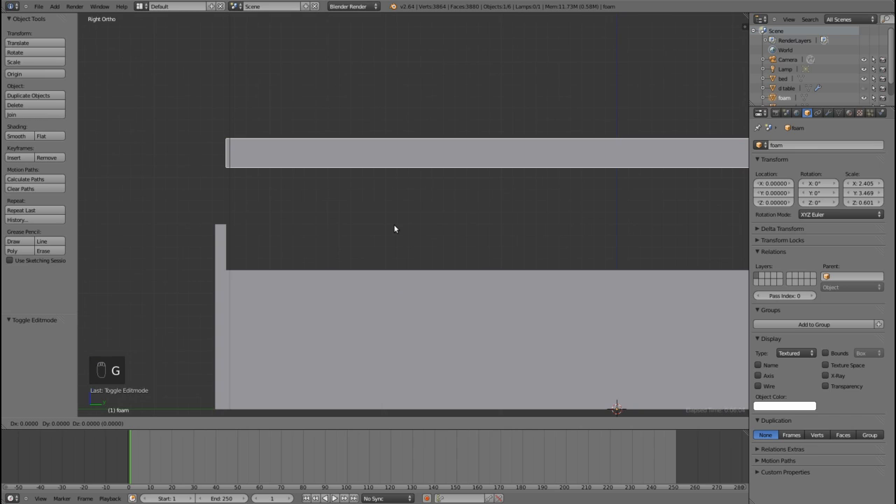
{"action": "key", "text": "z"}
{"action": "left_click", "coordinate": [395, 329]}
Step: Fine-tune the foam slab's height by moving it down about 0.011 along Z toward the bed base
{"action": "middle_click_drag", "start_coordinate": [293, 282], "coordinate": [383, 217], "text": "shift"}
{"action": "scroll", "coordinate": [483, 232], "scroll_direction": "up", "scroll_amount": 5}
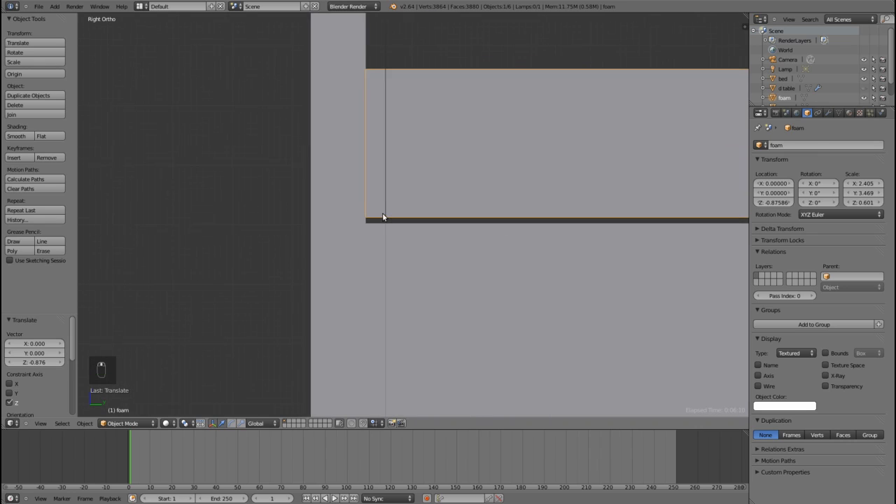
{"action": "scroll", "coordinate": [381, 216], "scroll_direction": "up", "scroll_amount": 5}
{"action": "scroll", "coordinate": [351, 219], "scroll_direction": "up", "scroll_amount": 4}
{"action": "middle_click_drag", "start_coordinate": [324, 220], "coordinate": [564, 214], "text": "shift"}
{"action": "scroll", "coordinate": [525, 226], "scroll_direction": "up", "scroll_amount": 4}
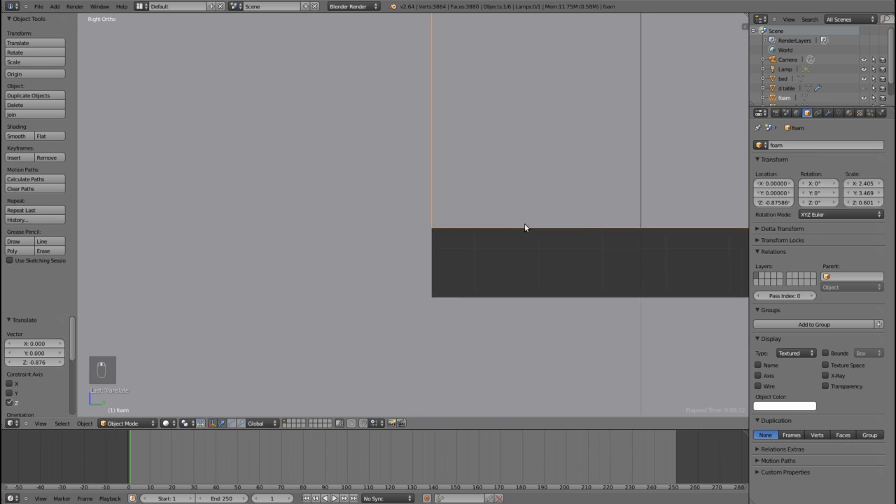
{"action": "scroll", "coordinate": [524, 227], "scroll_direction": "up", "scroll_amount": 4}
{"action": "middle_click_drag", "start_coordinate": [549, 254], "coordinate": [354, 54], "text": "shift"}
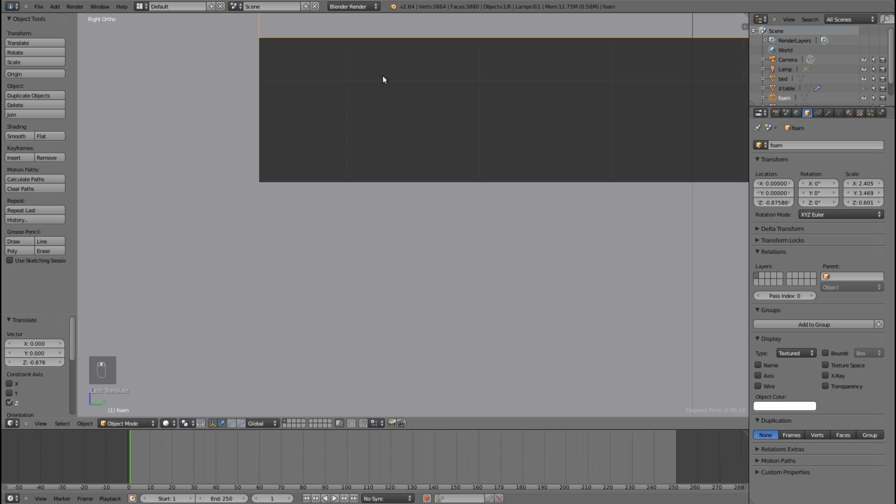
{"action": "key", "text": "g"}
{"action": "key", "text": "z"}
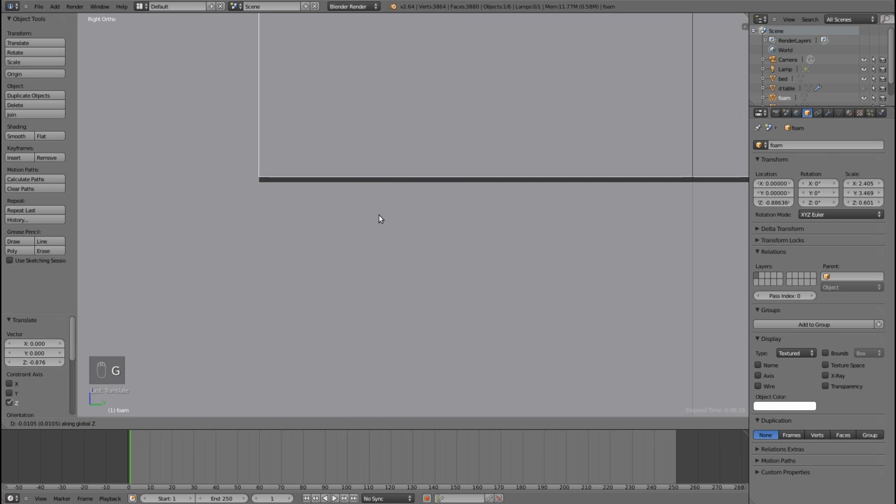
{"action": "left_click", "coordinate": [377, 217]}
Step: Nudge the foam slab down about 0.0002 along Z until it rests flush on the bed base
{"action": "scroll", "coordinate": [306, 202], "scroll_direction": "up", "scroll_amount": 4}
{"action": "middle_click_drag", "start_coordinate": [241, 159], "coordinate": [490, 259], "text": "shift"}
{"action": "scroll", "coordinate": [472, 261], "scroll_direction": "up", "scroll_amount": 9}
{"action": "middle_click_drag", "start_coordinate": [355, 289], "coordinate": [501, 201], "text": "shift"}
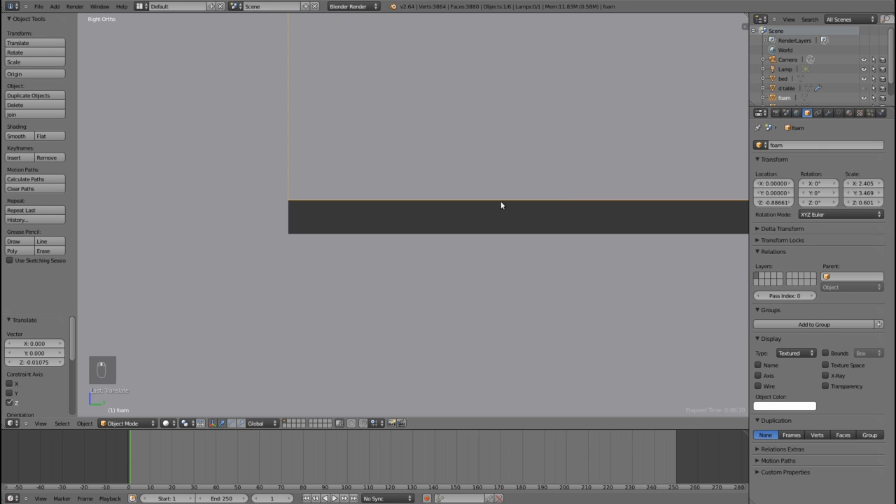
{"action": "scroll", "coordinate": [497, 204], "scroll_direction": "up", "scroll_amount": 4}
{"action": "key", "text": "g"}
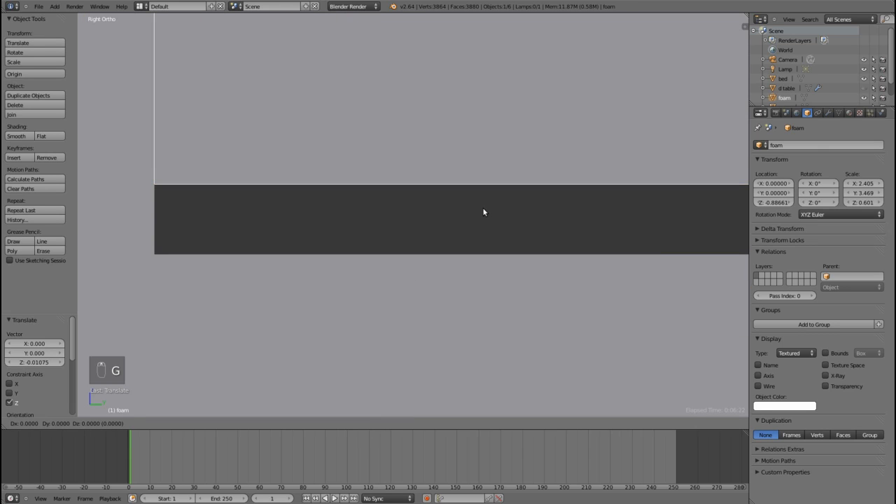
{"action": "key", "text": "z"}
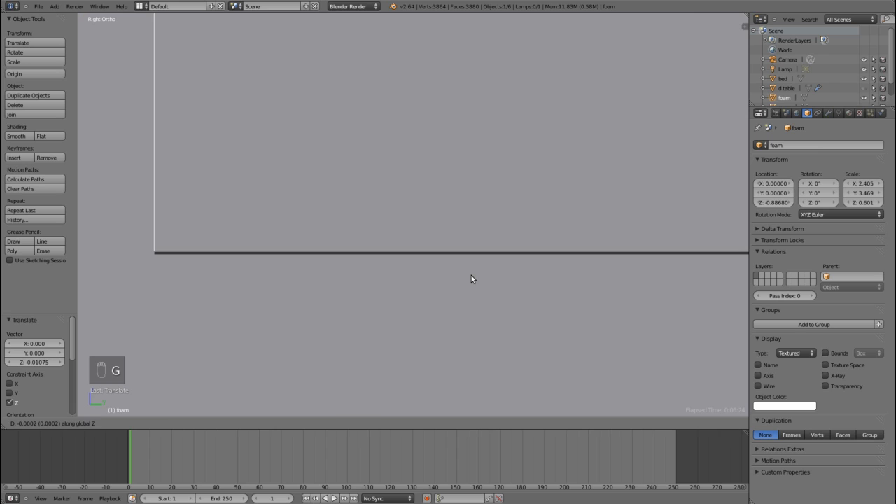
{"action": "left_click", "coordinate": [471, 279]}
{"action": "scroll", "coordinate": [495, 209], "scroll_direction": "down", "scroll_amount": 5}
{"action": "scroll", "coordinate": [491, 203], "scroll_direction": "down", "scroll_amount": 5}
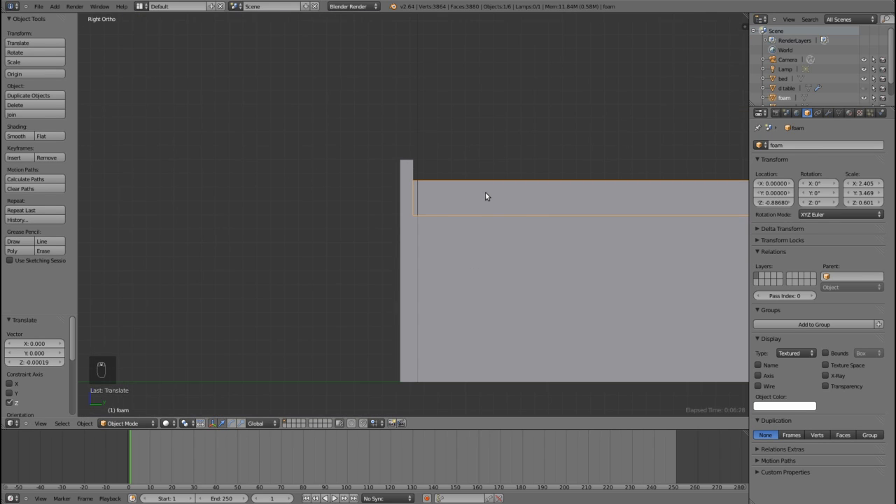
Step: Shorten the foam by scaling it to about 0.988 along Y in a wireframe top view, then return to solid shading
{"action": "key", "text": "KP_7"}
{"action": "middle_click_drag", "start_coordinate": [329, 238], "coordinate": [495, 336], "text": "shift"}
{"action": "key", "text": "z"}
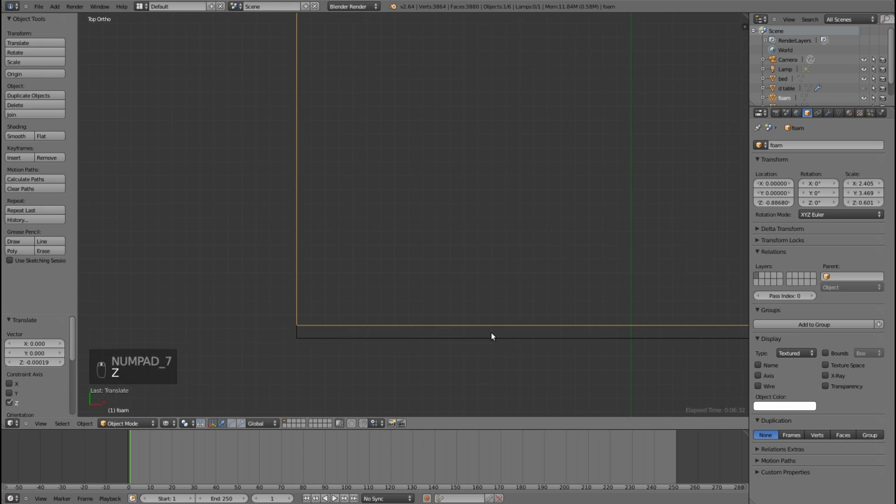
{"action": "middle_click_drag", "start_coordinate": [406, 336], "coordinate": [401, 282], "text": "shift"}
{"action": "scroll", "coordinate": [371, 294], "scroll_direction": "up", "scroll_amount": 3}
{"action": "scroll", "coordinate": [378, 266], "scroll_direction": "down", "scroll_amount": 4}
{"action": "scroll", "coordinate": [400, 235], "scroll_direction": "up", "scroll_amount": 4}
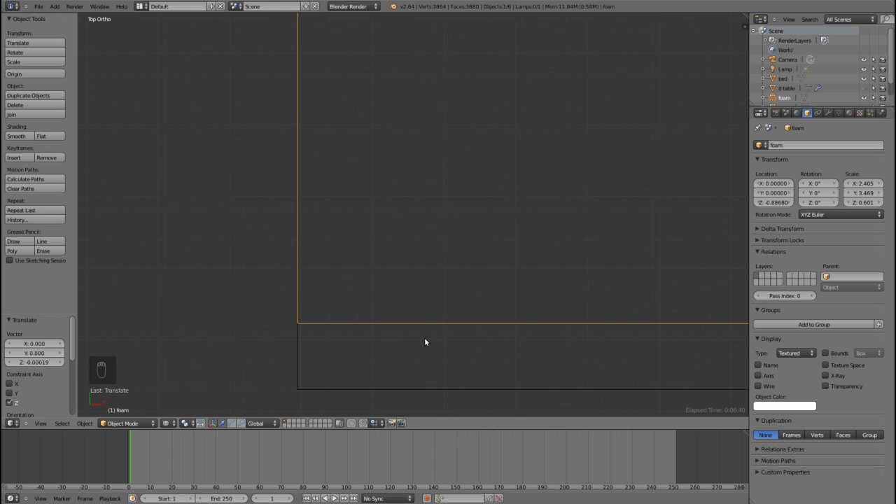
{"action": "key", "text": "s"}
{"action": "key", "text": "y"}
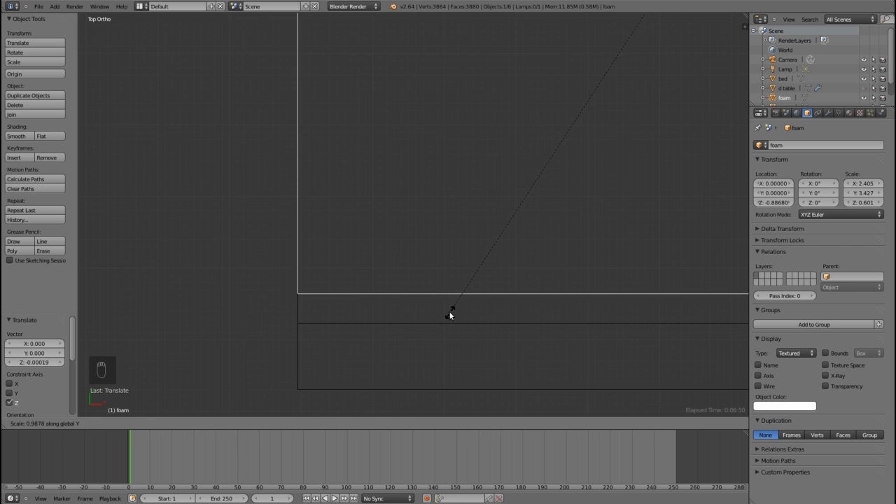
{"action": "left_click", "coordinate": [454, 311]}
{"action": "scroll", "coordinate": [474, 306], "scroll_direction": "down", "scroll_amount": 5}
{"action": "scroll", "coordinate": [474, 306], "scroll_direction": "down", "scroll_amount": 3}
{"action": "middle_click_drag", "start_coordinate": [681, 257], "coordinate": [574, 201]}
{"action": "key", "text": "z"}
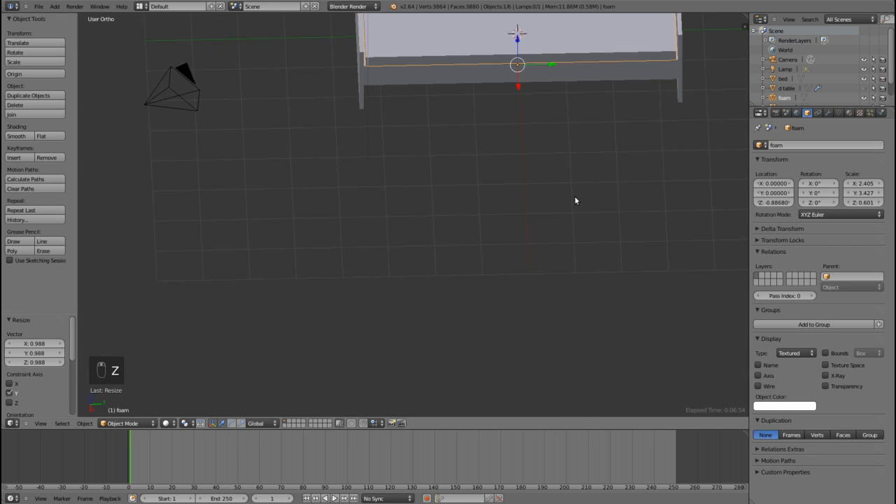
Step: Lengthen the foam slightly, scaling it about 1.002 along Y, and check its fit against the end boards
{"action": "middle_click_drag", "start_coordinate": [529, 170], "coordinate": [401, 283]}
{"action": "scroll", "coordinate": [422, 287], "scroll_direction": "up", "scroll_amount": 5}
{"action": "scroll", "coordinate": [422, 283], "scroll_direction": "up", "scroll_amount": 4}
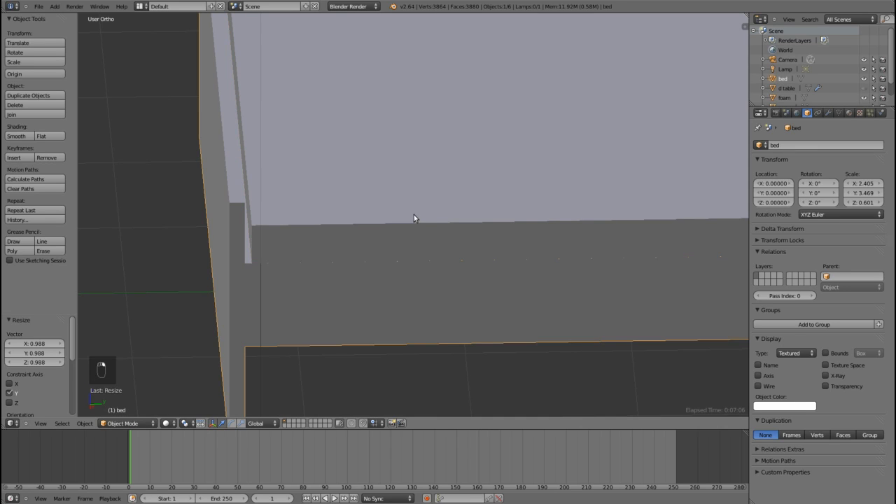
{"action": "key", "text": "s"}
{"action": "key", "text": "y"}
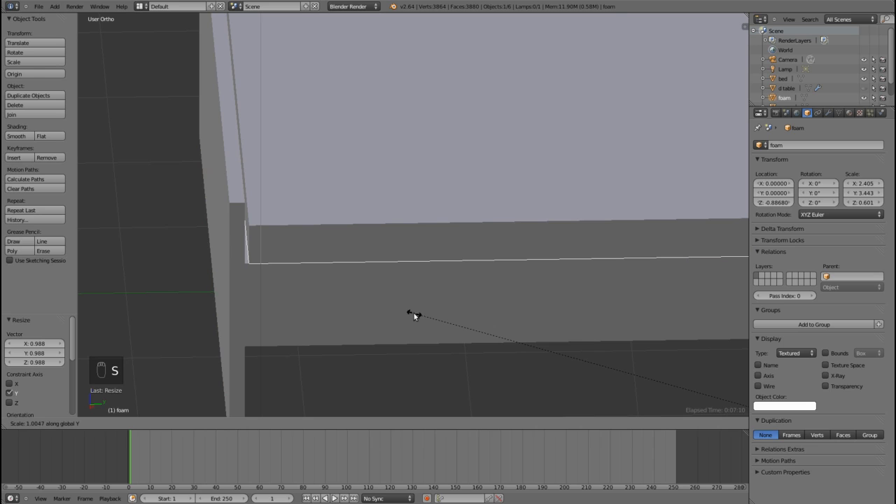
{"action": "left_click", "coordinate": [416, 315]}
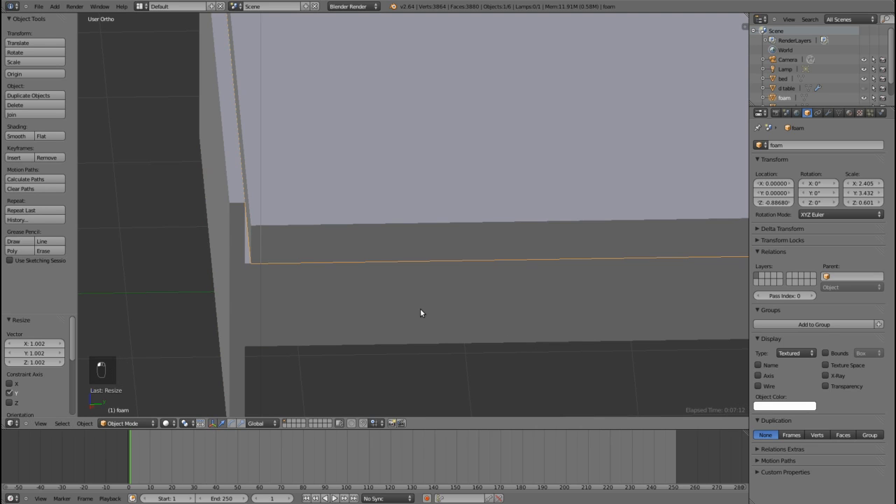
{"action": "scroll", "coordinate": [420, 310], "scroll_direction": "down", "scroll_amount": 2}
{"action": "middle_click_drag", "start_coordinate": [434, 306], "coordinate": [433, 297]}
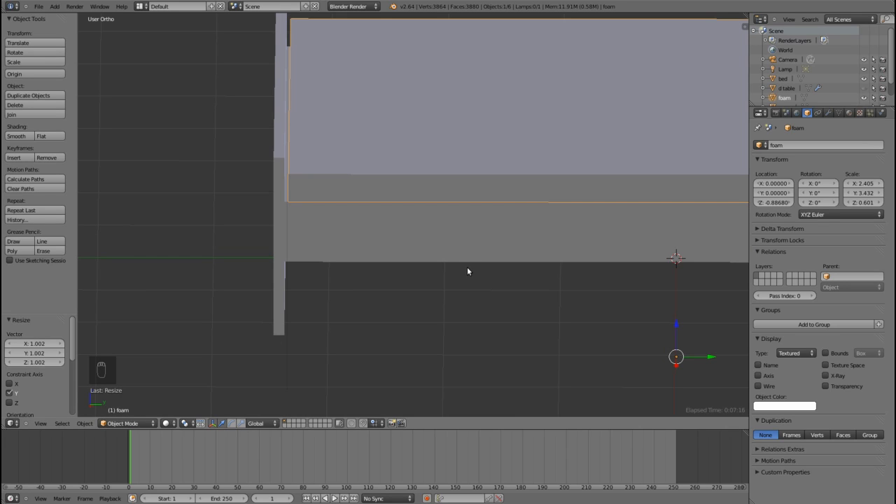
{"action": "scroll", "coordinate": [355, 258], "scroll_direction": "up", "scroll_amount": 4}
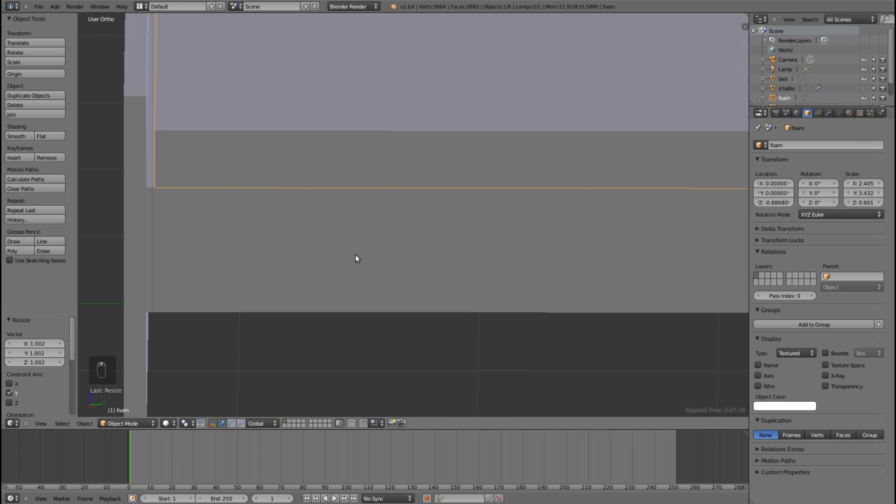
{"action": "middle_click_drag", "start_coordinate": [355, 258], "coordinate": [432, 259]}
{"action": "scroll", "coordinate": [517, 346], "scroll_direction": "down", "scroll_amount": 3}
{"action": "middle_click_drag", "start_coordinate": [554, 320], "coordinate": [342, 345], "text": "shift"}
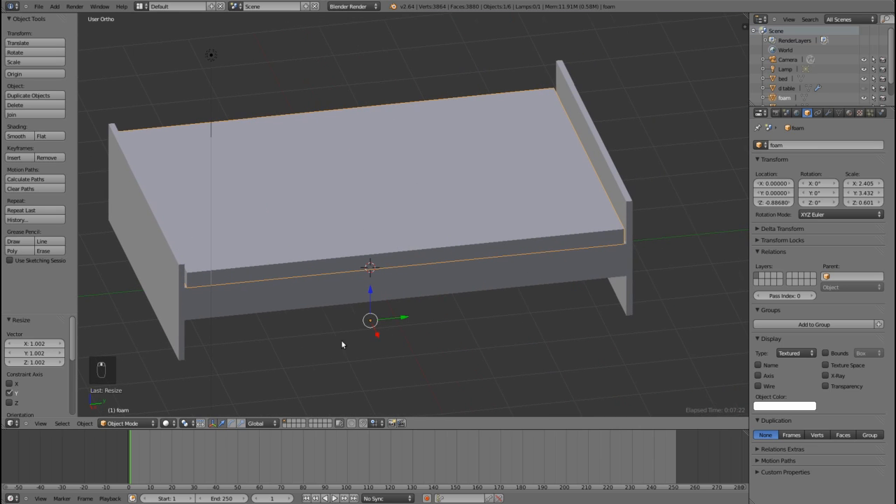
Step: Add a Subdivision Surface modifier to the foam and set its View subdivisions to 2
{"action": "key", "text": "Tab"}
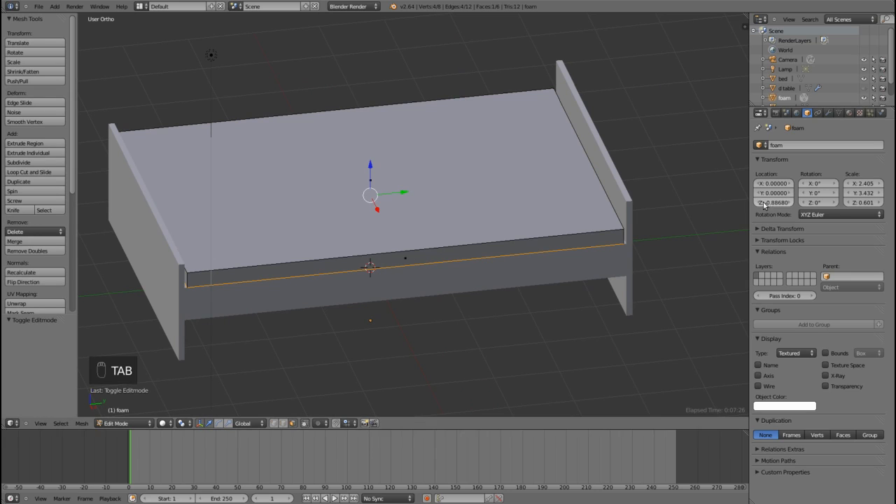
{"action": "key", "text": "Tab"}
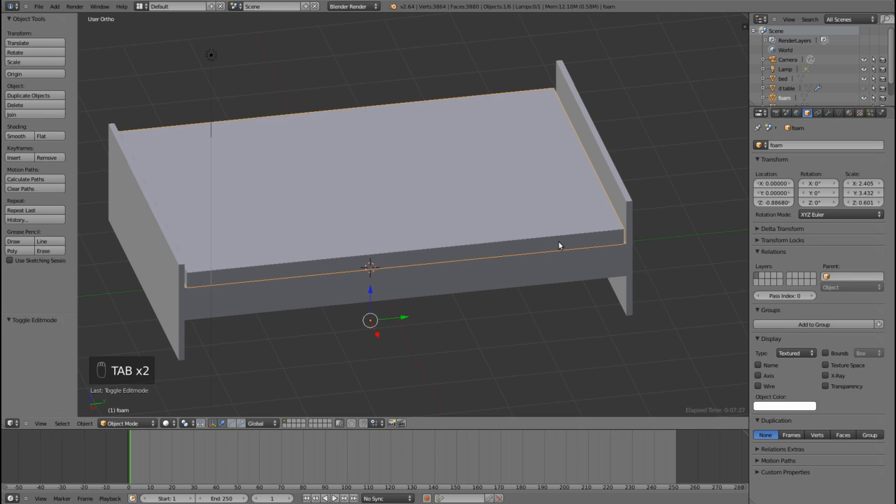
{"action": "right_click", "coordinate": [473, 225]}
{"action": "right_click", "coordinate": [474, 225]}
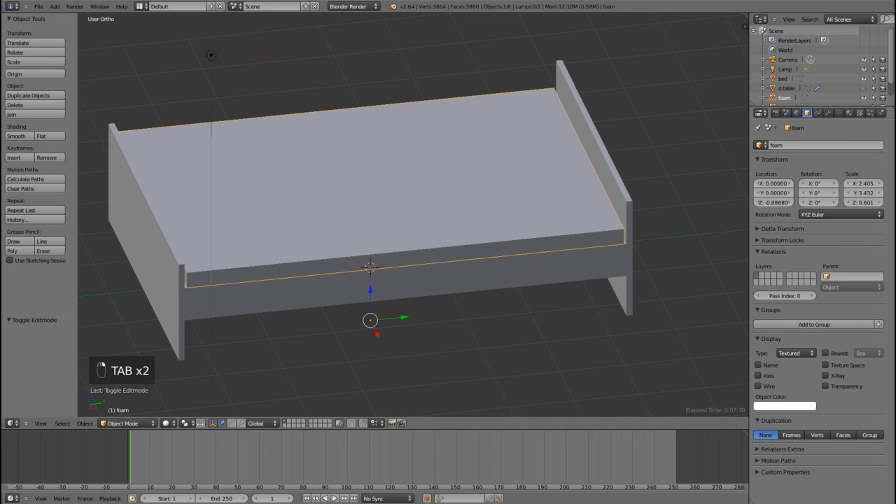
{"action": "left_click", "coordinate": [829, 113]}
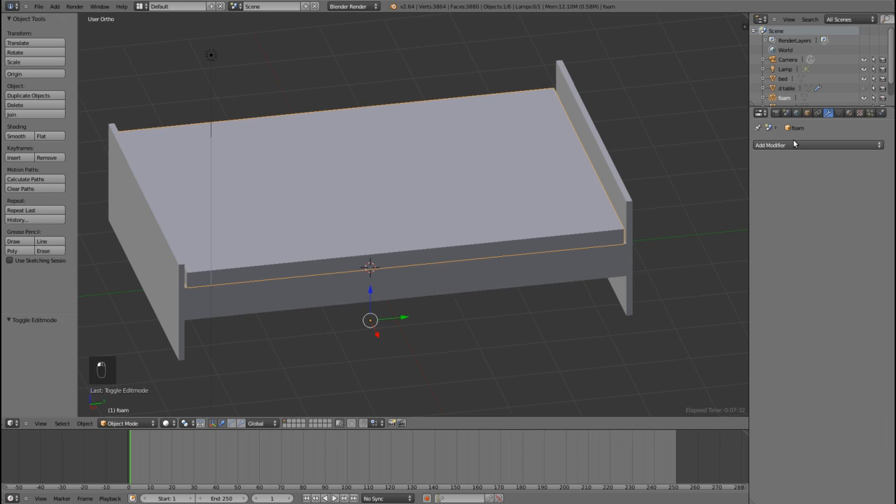
{"action": "left_click", "coordinate": [795, 145]}
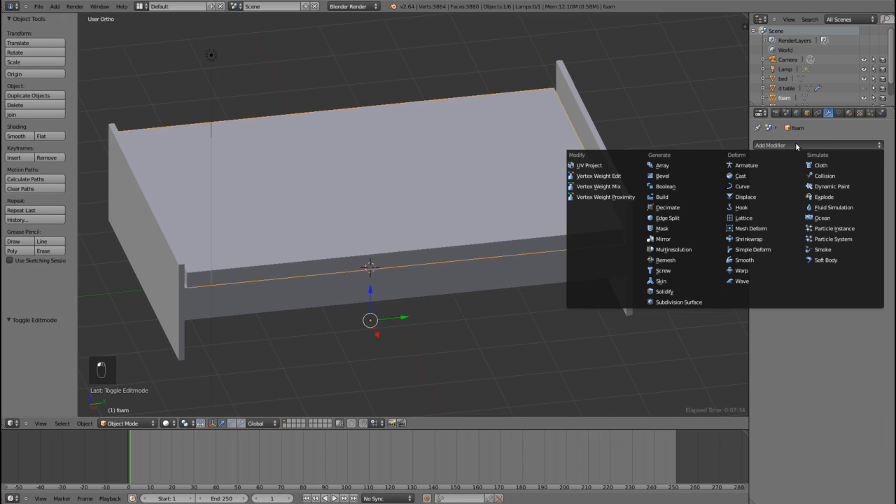
{"action": "left_click", "coordinate": [687, 301]}
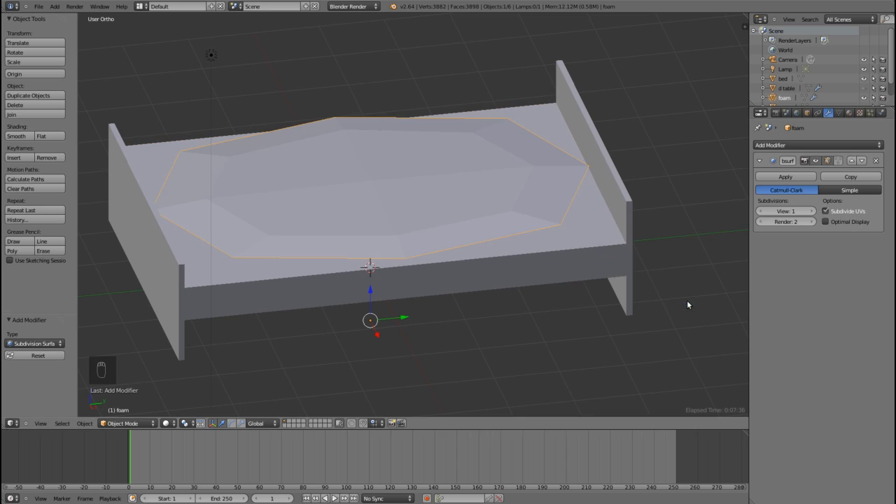
{"action": "left_click", "coordinate": [814, 212]}
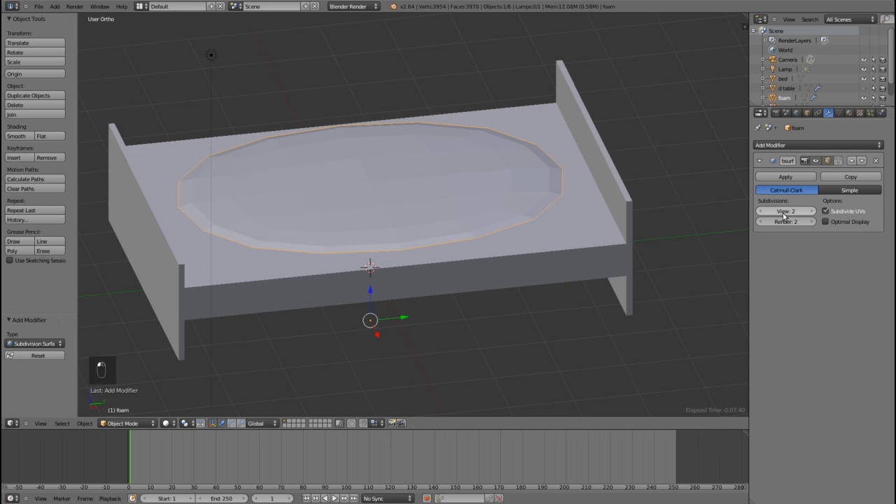
Step: Cut two edge loops across the foam and scale them 2.9 along Y toward its two short ends
{"action": "key", "text": "Tab"}
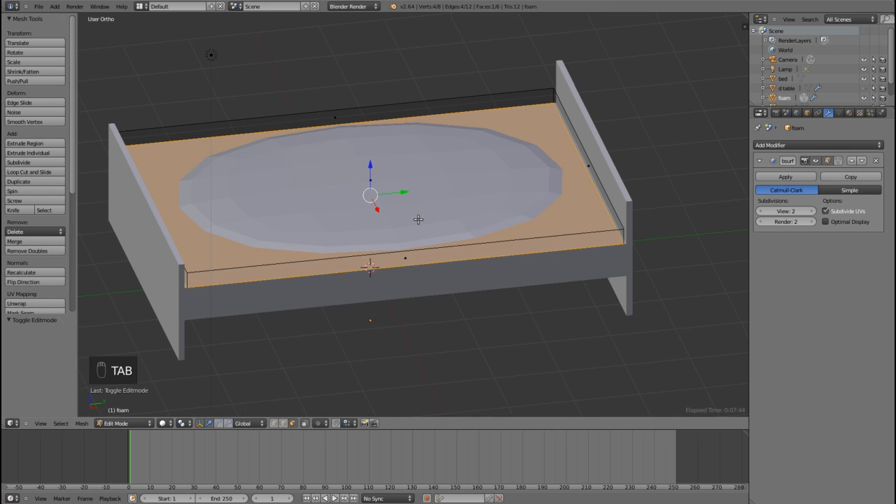
{"action": "key", "text": "ctrl+r"}
{"action": "scroll", "coordinate": [406, 238], "scroll_direction": "up", "scroll_amount": 1}
{"action": "left_click", "coordinate": [403, 245]}
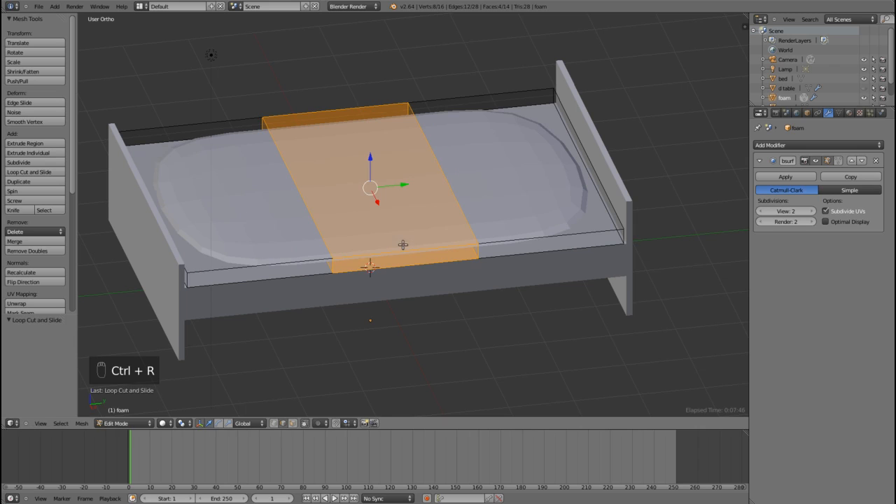
{"action": "key", "text": "s"}
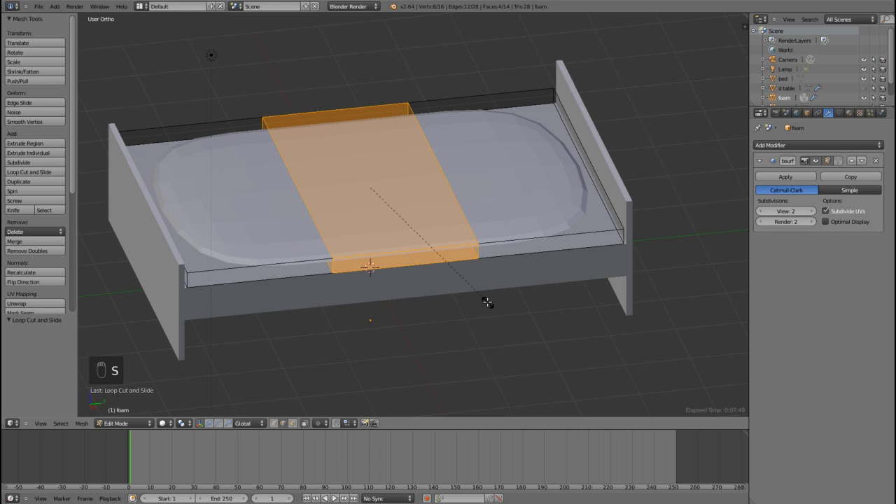
{"action": "key", "text": "y"}
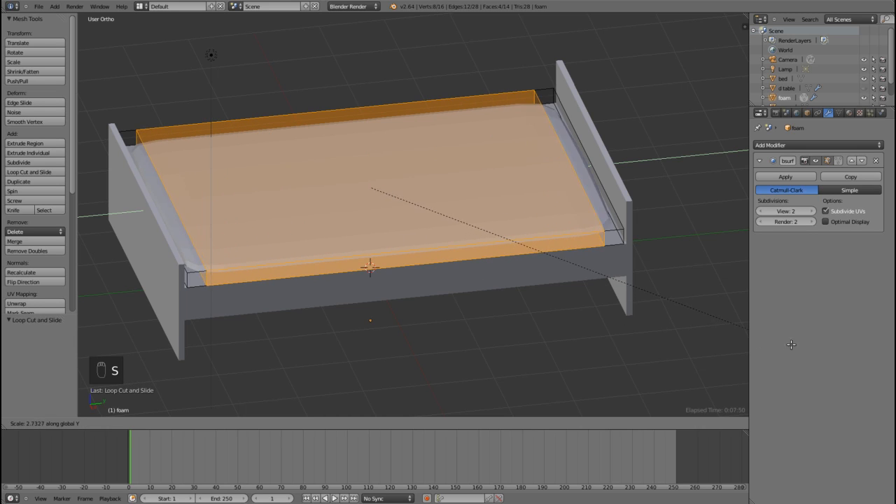
{"action": "left_click", "coordinate": [817, 351]}
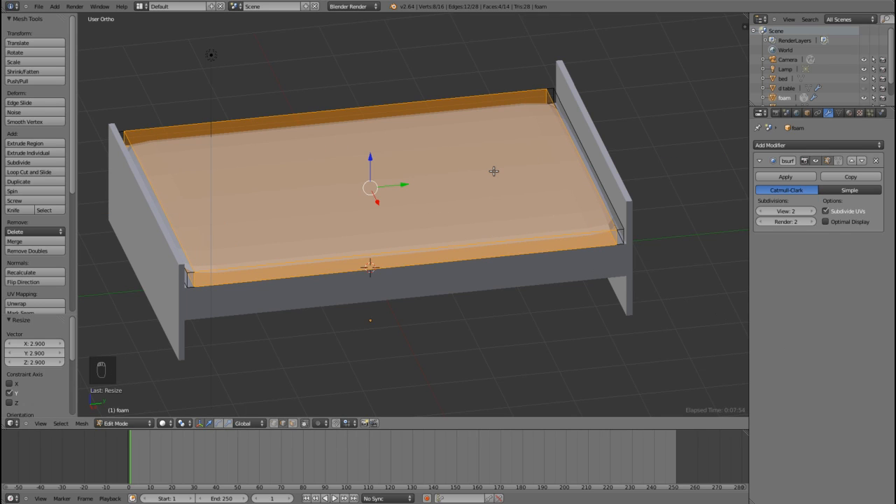
Step: Cut two lengthwise edge loops in the foam and spread them along X toward its long sides, scaling by about 2.064 and then 1.342
{"action": "key", "text": "ctrl+r"}
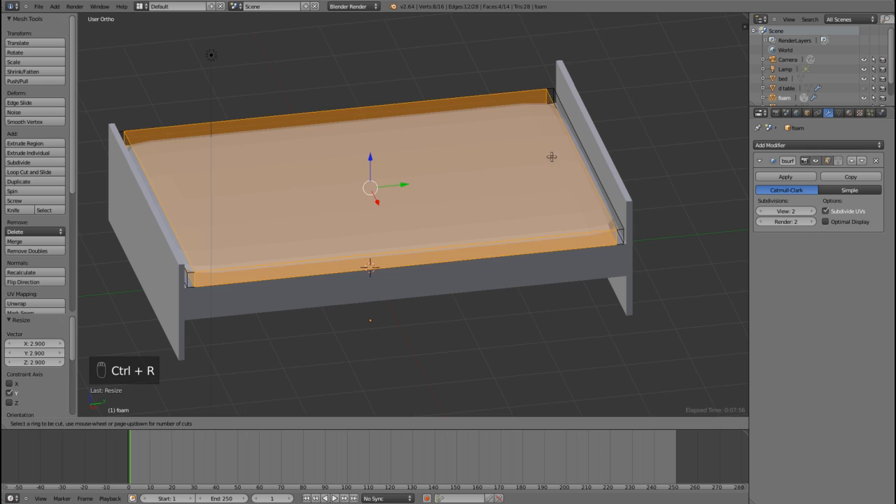
{"action": "scroll", "coordinate": [574, 152], "scroll_direction": "up", "scroll_amount": 1}
{"action": "left_click", "coordinate": [574, 153]}
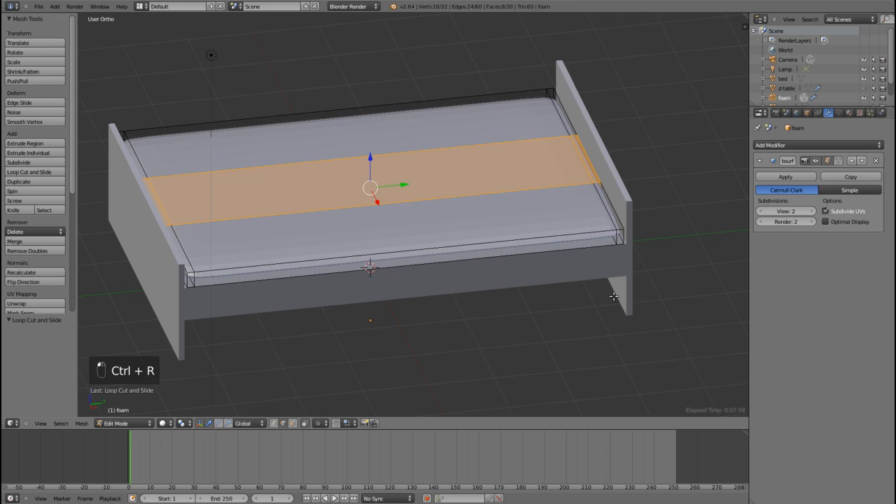
{"action": "key", "text": "s"}
{"action": "key", "text": "x"}
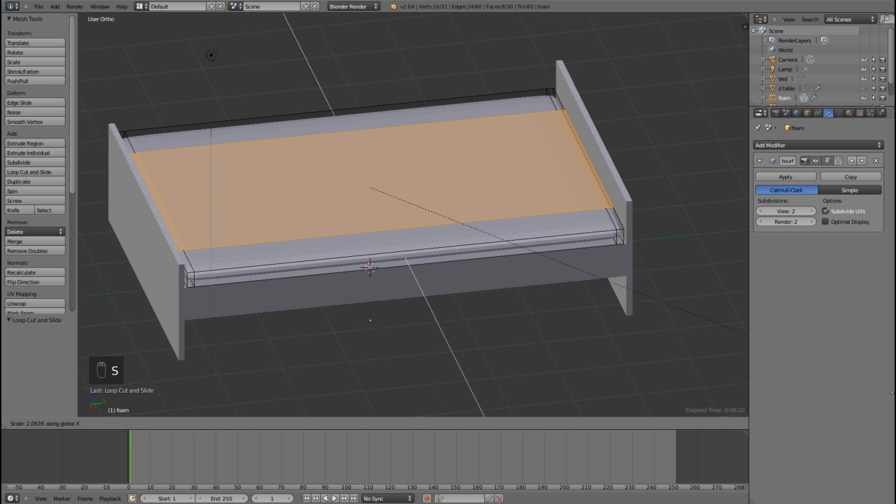
{"action": "left_click", "coordinate": [747, 334]}
{"action": "key", "text": "s"}
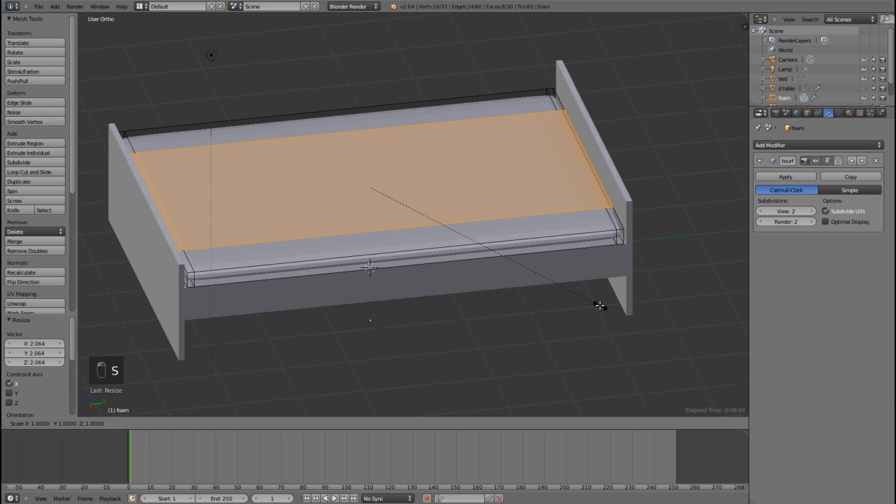
{"action": "key", "text": "x"}
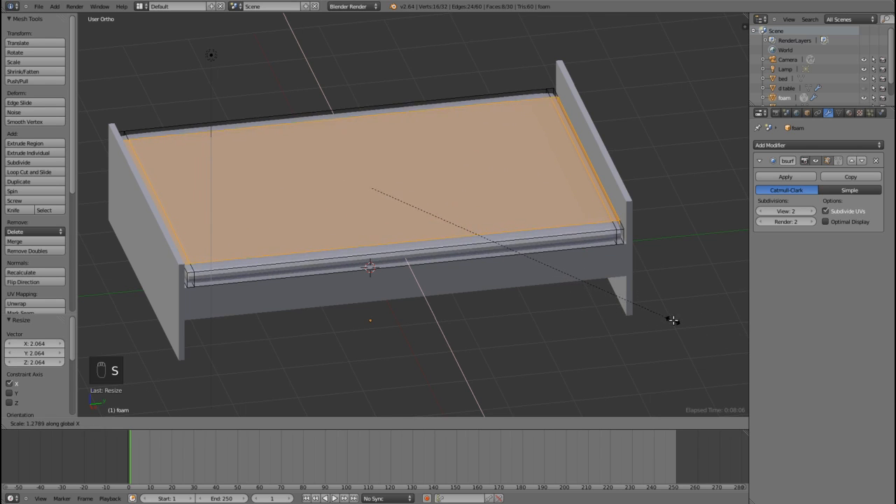
{"action": "left_click", "coordinate": [688, 320]}
Step: Push the lengthwise loops closer to the foam's long edges, scaling about 1.02 along X, then return to Object Mode
{"action": "middle_click_drag", "start_coordinate": [590, 274], "coordinate": [427, 235]}
{"action": "scroll", "coordinate": [611, 302], "scroll_direction": "up", "scroll_amount": 3}
{"action": "scroll", "coordinate": [426, 234], "scroll_direction": "up", "scroll_amount": 2}
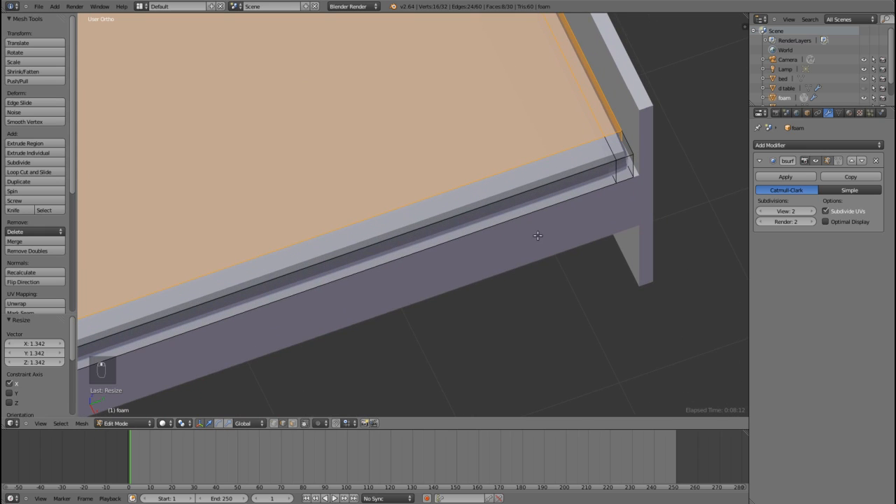
{"action": "key", "text": "s"}
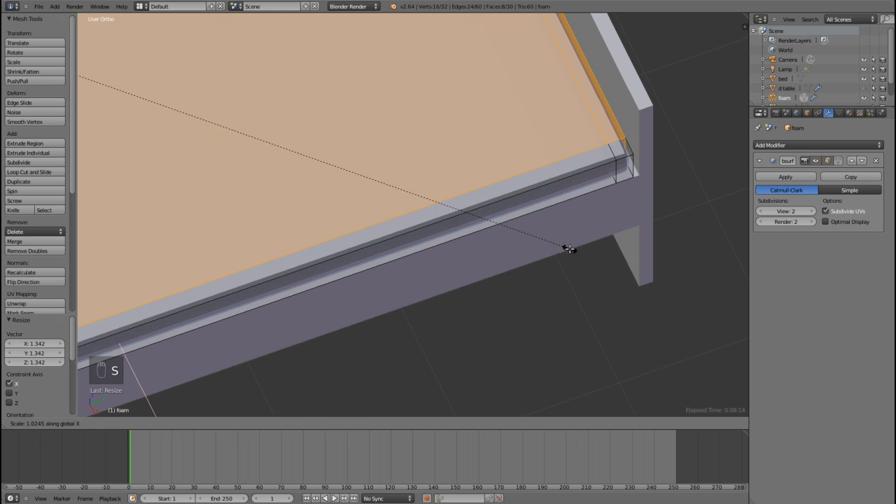
{"action": "left_click", "coordinate": [572, 250]}
{"action": "scroll", "coordinate": [597, 249], "scroll_direction": "down", "scroll_amount": 4}
{"action": "middle_click_drag", "start_coordinate": [574, 258], "coordinate": [608, 224]}
{"action": "scroll", "coordinate": [608, 224], "scroll_direction": "down", "scroll_amount": 1}
{"action": "key", "text": "Tab"}
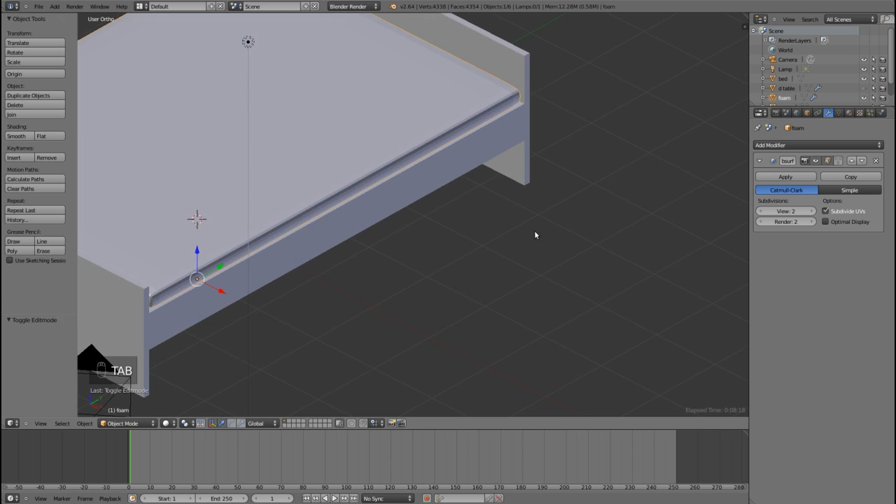
{"action": "scroll", "coordinate": [534, 234], "scroll_direction": "up", "scroll_amount": 2}
{"action": "mouse_move", "coordinate": [515, 239]}
{"action": "middle_mouse_down"}
{"action": "mouse_move", "coordinate": [481, 220]}
{"action": "mouse_move", "coordinate": [502, 216]}
{"action": "mouse_move", "coordinate": [486, 231]}
{"action": "mouse_move", "coordinate": [524, 230]}
{"action": "middle_mouse_up"}
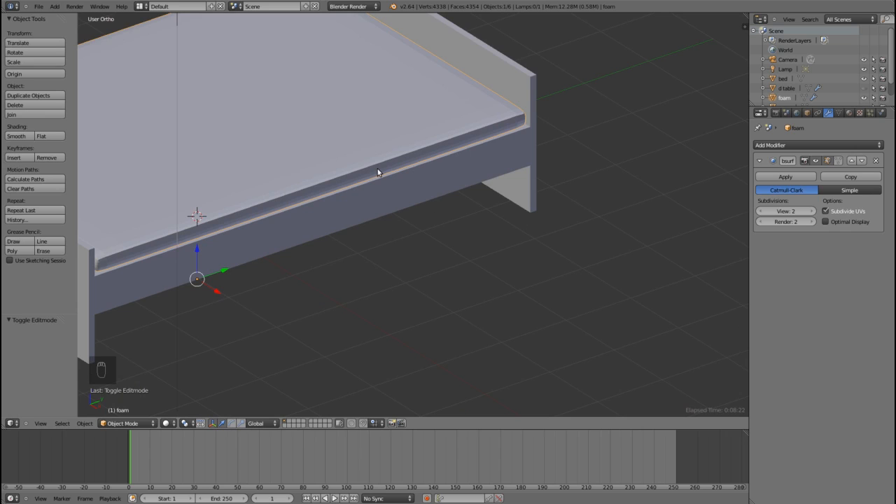
Step: Set the foam's View subdivisions to 3 in its Subdivision Surface modifier and shade the foam smooth
{"action": "scroll", "coordinate": [378, 170], "scroll_direction": "up", "scroll_amount": 2}
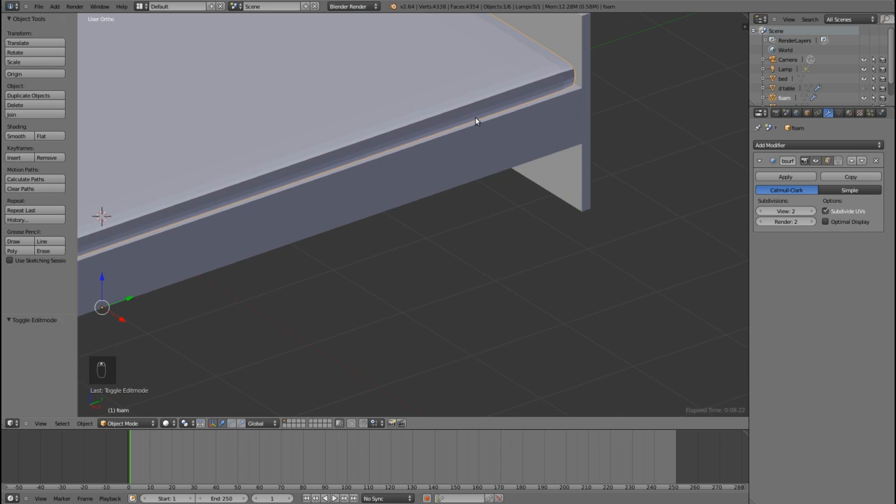
{"action": "left_click", "coordinate": [810, 211]}
{"action": "middle_click_drag", "start_coordinate": [371, 170], "coordinate": [386, 182]}
{"action": "scroll", "coordinate": [400, 179], "scroll_direction": "down", "scroll_amount": 2}
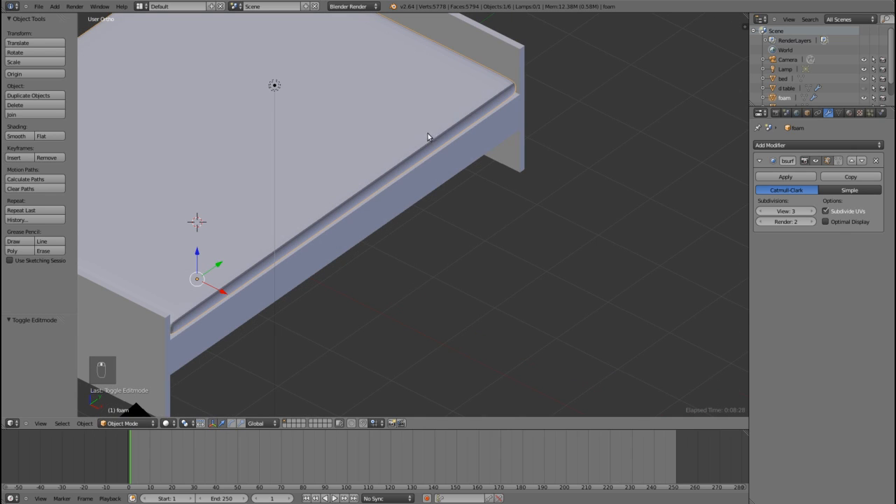
{"action": "left_click", "coordinate": [17, 135]}
{"action": "middle_click_drag", "start_coordinate": [470, 194], "coordinate": [420, 194]}
{"action": "scroll", "coordinate": [420, 192], "scroll_direction": "up", "scroll_amount": 3}
{"action": "scroll", "coordinate": [413, 183], "scroll_direction": "up", "scroll_amount": 1}
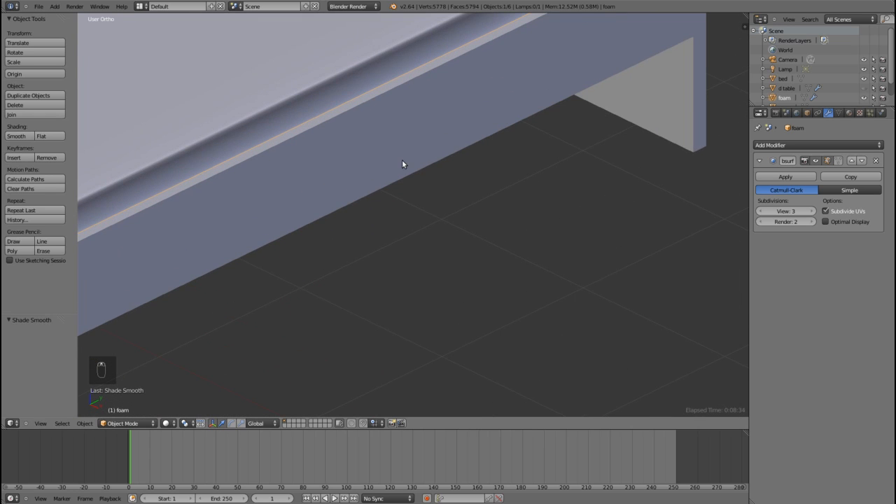
{"action": "scroll", "coordinate": [404, 164], "scroll_direction": "down", "scroll_amount": 3}
{"action": "middle_click_drag", "start_coordinate": [406, 164], "coordinate": [481, 187]}
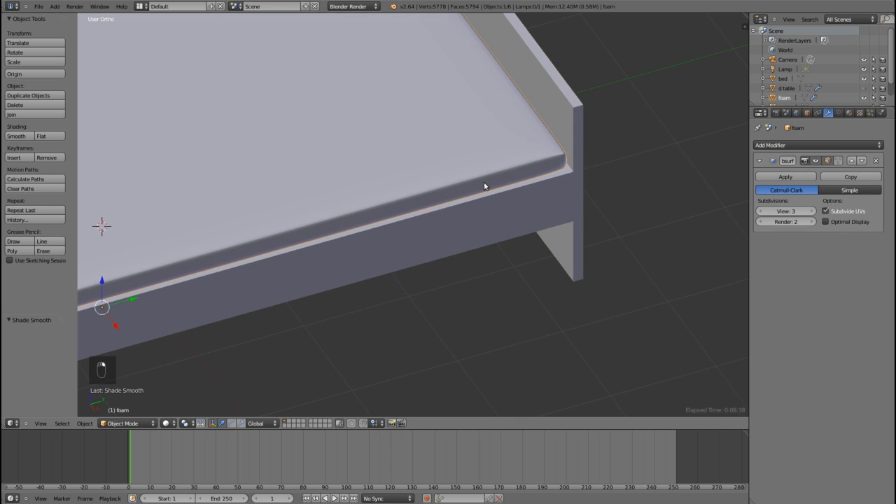
Step: In wireframe top view, move the foam about 0.0051 along X toward the bed frame's long side edge, and return to solid shading
{"action": "key", "text": "KP_7"}
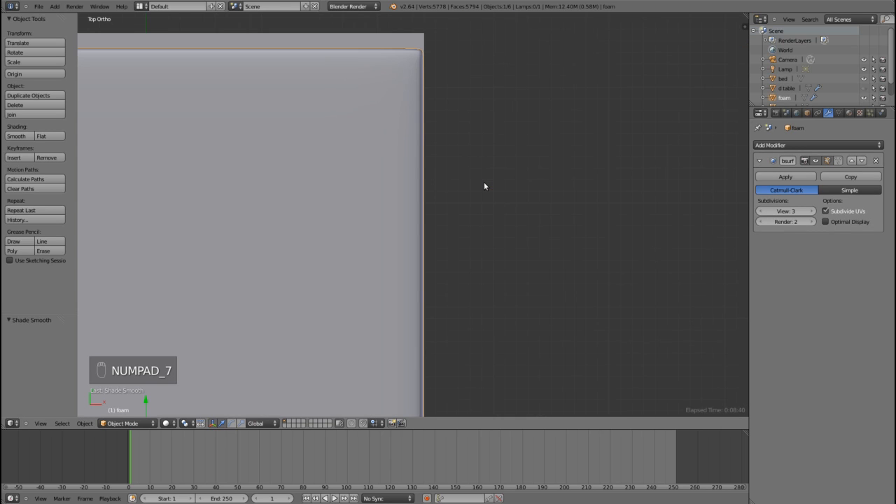
{"action": "key", "text": "z"}
{"action": "scroll", "coordinate": [466, 231], "scroll_direction": "up", "scroll_amount": 3}
{"action": "scroll", "coordinate": [466, 235], "scroll_direction": "up", "scroll_amount": 3}
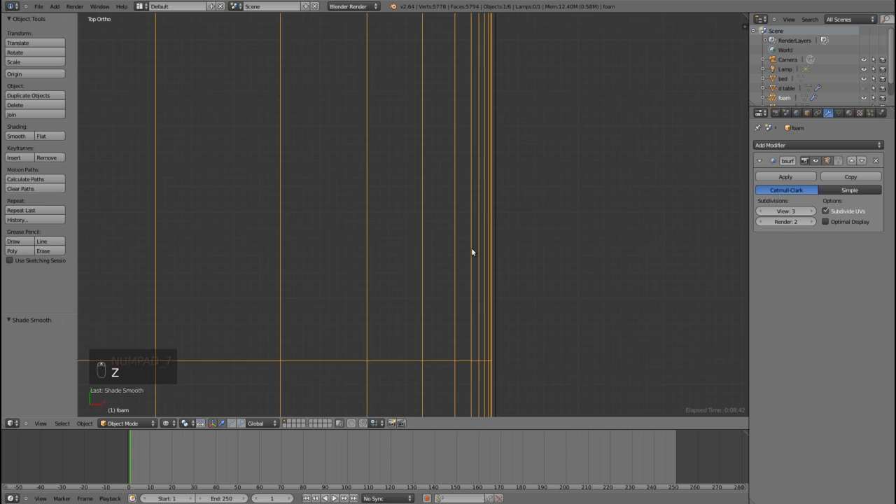
{"action": "scroll", "coordinate": [382, 204], "scroll_direction": "down", "scroll_amount": 3}
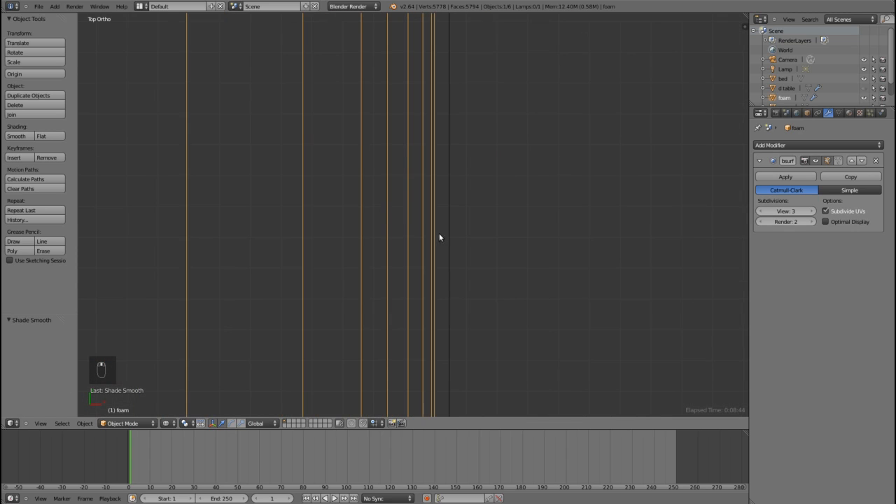
{"action": "key", "text": "g"}
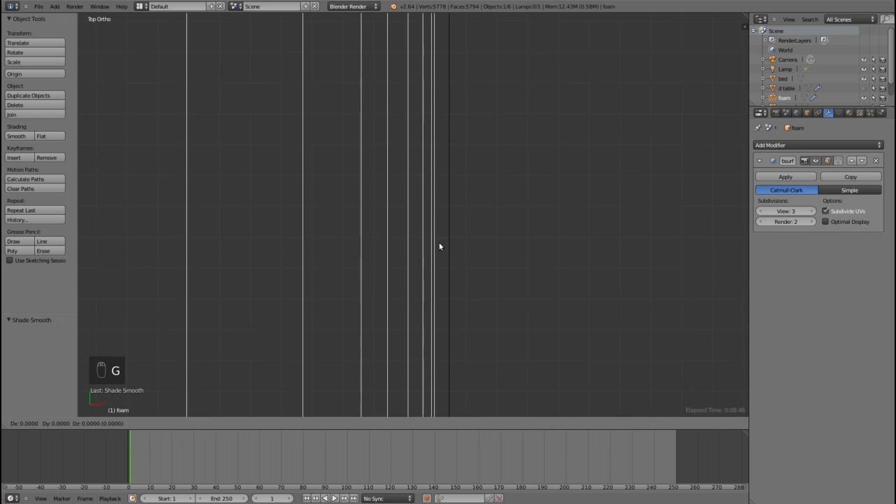
{"action": "key", "text": "x"}
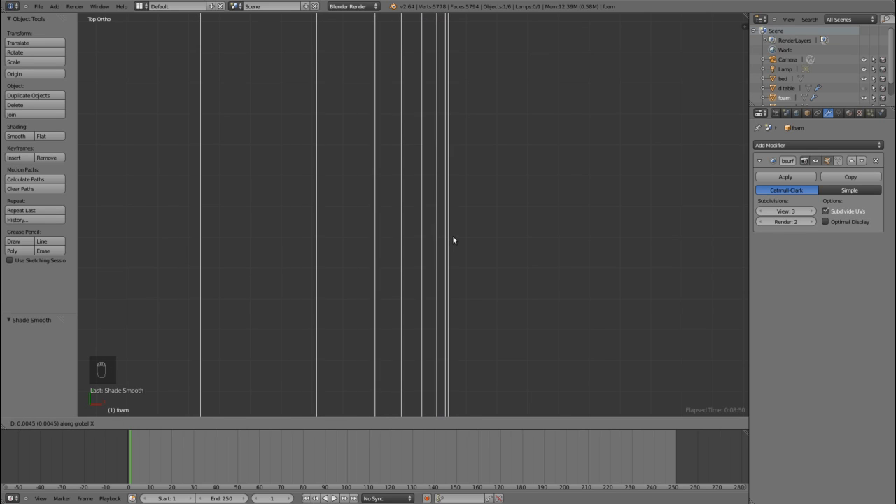
{"action": "left_click", "coordinate": [462, 232]}
{"action": "scroll", "coordinate": [471, 228], "scroll_direction": "up", "scroll_amount": 4}
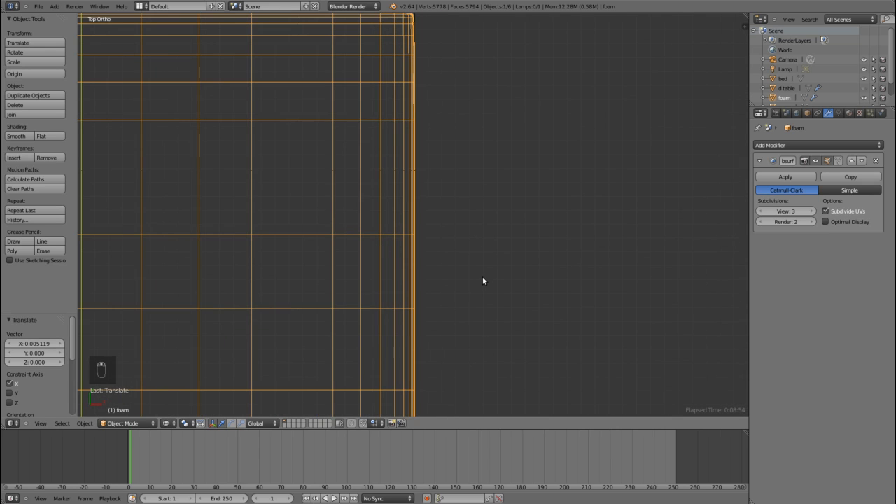
{"action": "key", "text": "z"}
{"action": "scroll", "coordinate": [494, 276], "scroll_direction": "down", "scroll_amount": 3}
{"action": "mouse_move", "coordinate": [498, 273]}
{"action": "middle_mouse_down"}
{"action": "mouse_move", "coordinate": [404, 283]}
{"action": "mouse_move", "coordinate": [449, 228]}
{"action": "mouse_move", "coordinate": [495, 216]}
{"action": "mouse_move", "coordinate": [442, 215]}
{"action": "mouse_move", "coordinate": [474, 235]}
{"action": "mouse_move", "coordinate": [465, 243]}
{"action": "mouse_move", "coordinate": [458, 219]}
{"action": "mouse_move", "coordinate": [412, 212]}
{"action": "mouse_move", "coordinate": [397, 237]}
{"action": "mouse_move", "coordinate": [409, 134]}
{"action": "middle_mouse_up"}
{"action": "scroll", "coordinate": [412, 213], "scroll_direction": "up", "scroll_amount": 10}
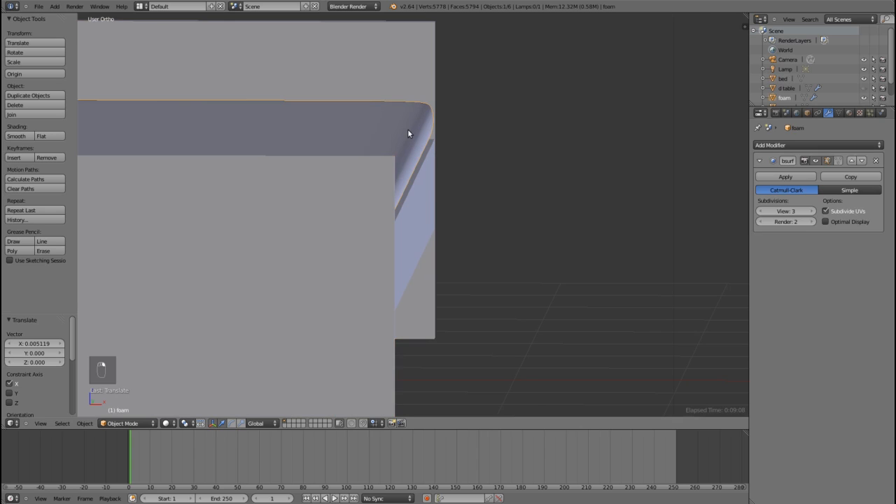
Step: In wireframe top view, hide the foam to check the bed frame's side edge, and show and select the foam again
{"action": "key", "text": "KP_7"}
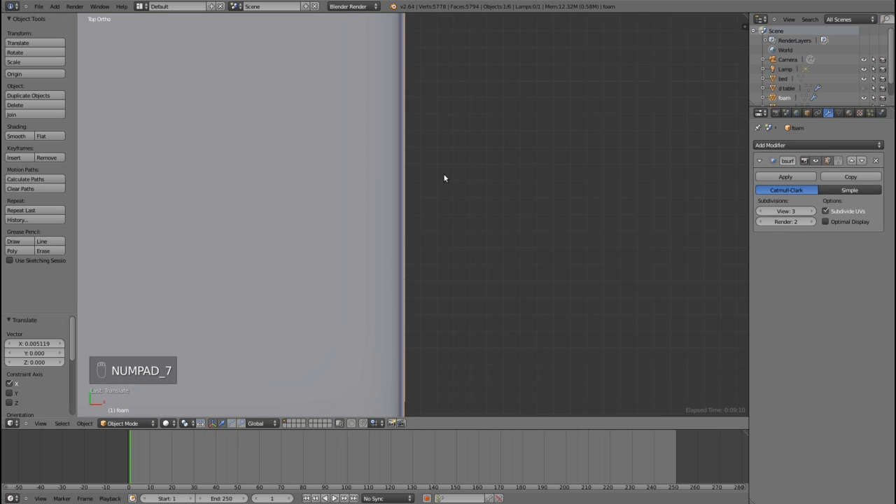
{"action": "key", "text": "z"}
{"action": "scroll", "coordinate": [425, 213], "scroll_direction": "up", "scroll_amount": 5}
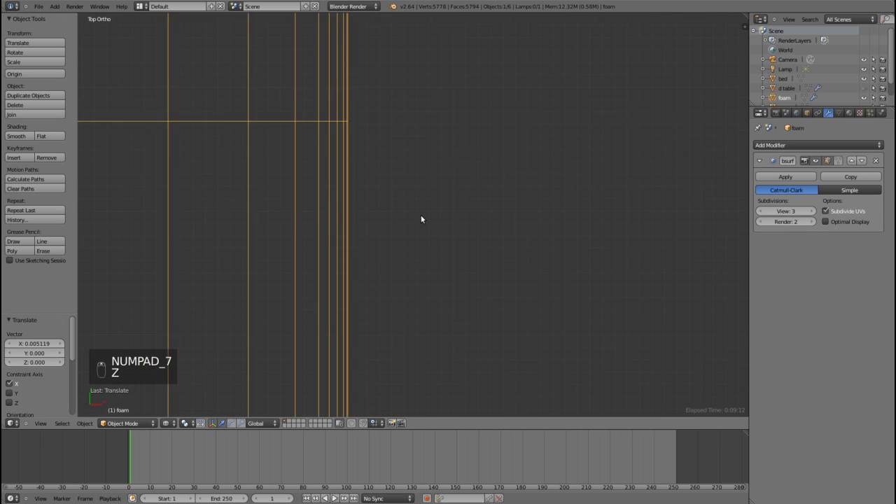
{"action": "scroll", "coordinate": [337, 232], "scroll_direction": "up", "scroll_amount": 6}
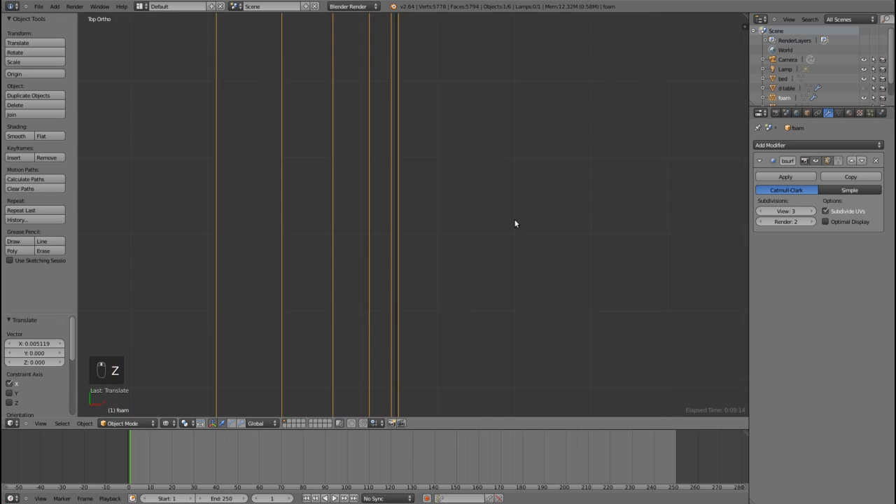
{"action": "key", "text": "h"}
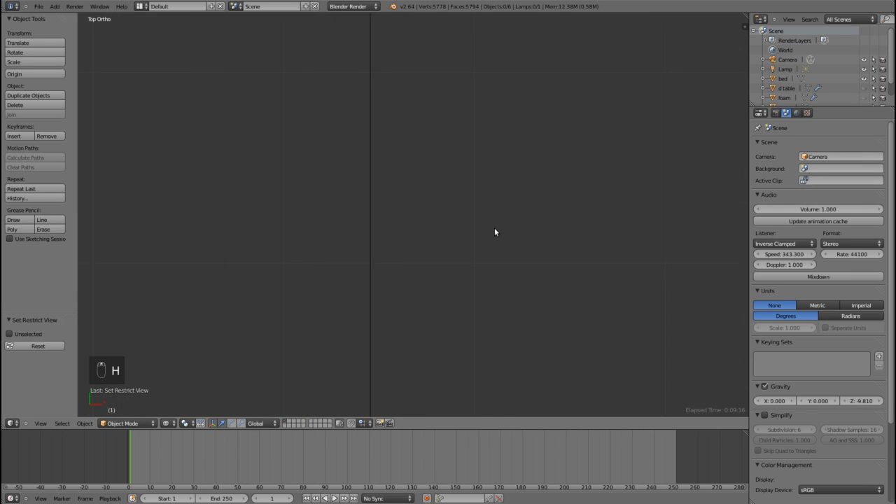
{"action": "key", "text": "Escape"}
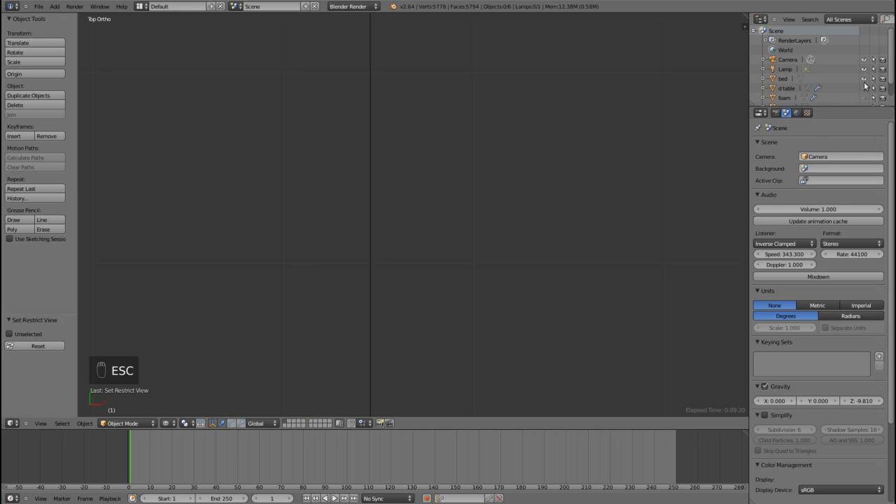
{"action": "scroll", "coordinate": [868, 85], "scroll_direction": "down", "scroll_amount": 1}
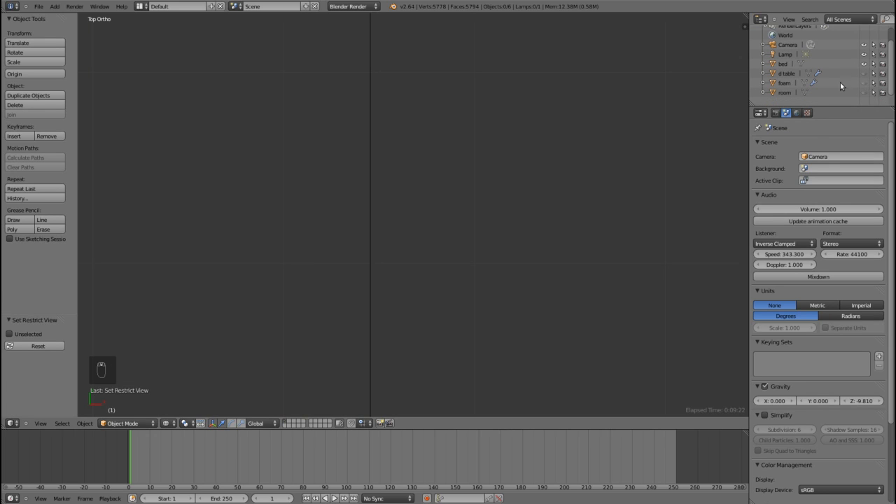
{"action": "left_click", "coordinate": [864, 85]}
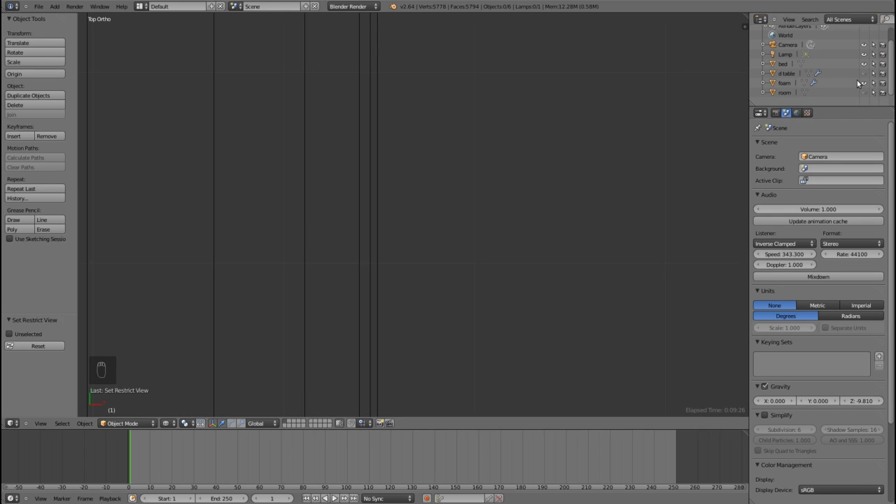
{"action": "left_click", "coordinate": [814, 83]}
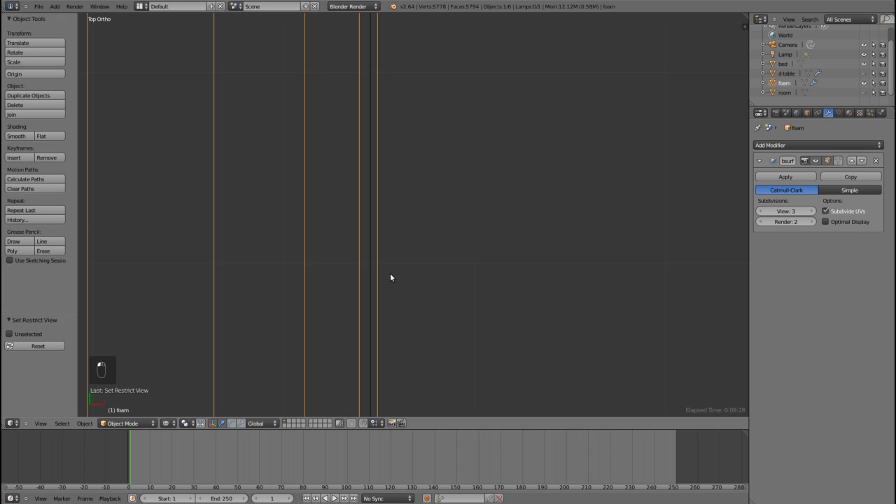
Step: Move the foam about 0.0005 along X and switch back to solid shading
{"action": "key", "text": "g"}
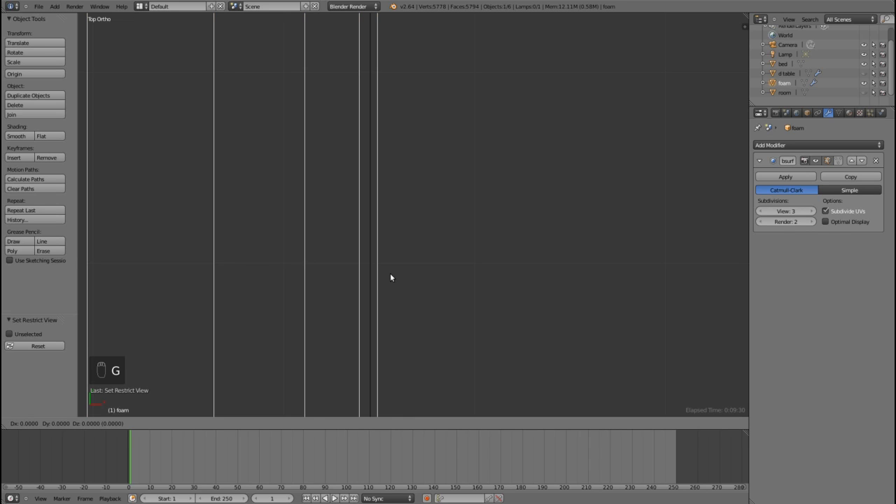
{"action": "key", "text": "x"}
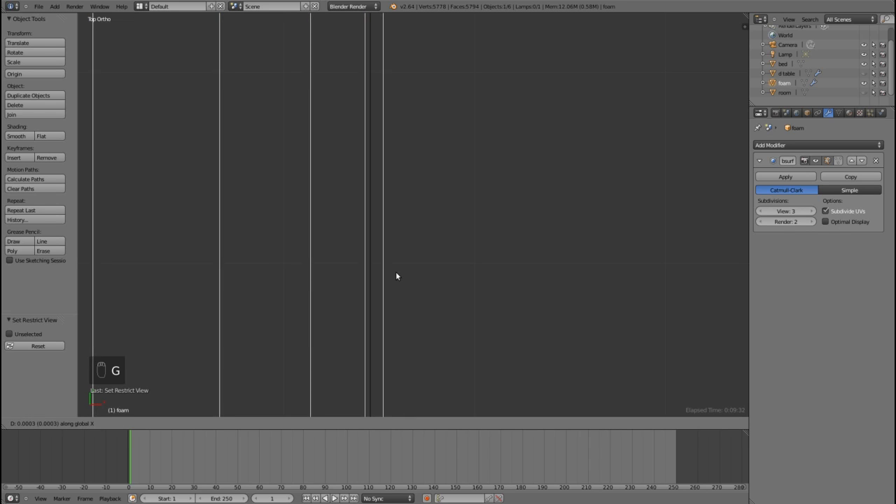
{"action": "left_click", "coordinate": [400, 271]}
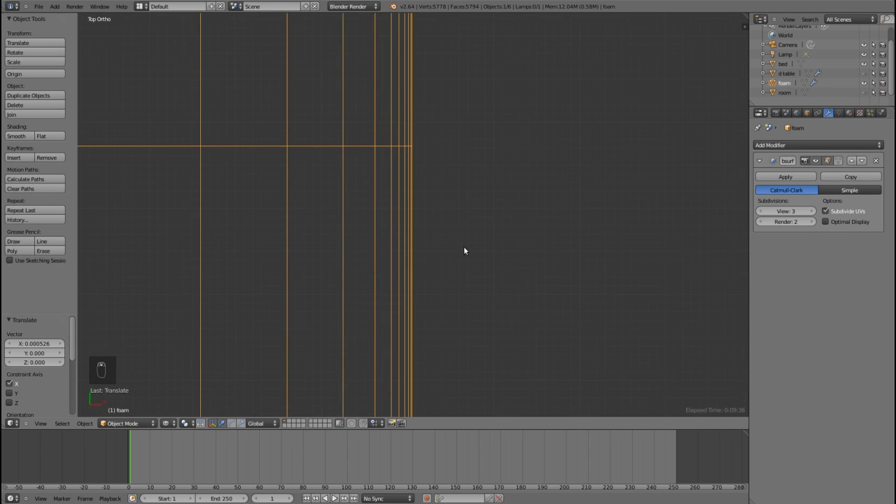
{"action": "key", "text": "z"}
Step: Examine the fit and rounded edges of the foam on the bed frame from several angles
{"action": "middle_click_drag", "start_coordinate": [520, 278], "coordinate": [455, 263]}
{"action": "scroll", "coordinate": [470, 227], "scroll_direction": "down", "scroll_amount": 5}
{"action": "mouse_move", "coordinate": [384, 202]}
{"action": "middle_mouse_down"}
{"action": "mouse_move", "coordinate": [442, 208]}
{"action": "mouse_move", "coordinate": [383, 191]}
{"action": "middle_mouse_up"}
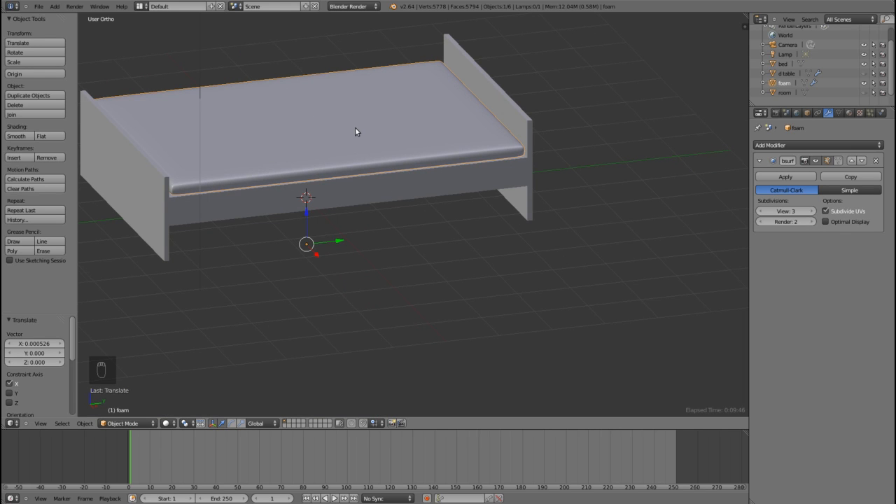
{"action": "scroll", "coordinate": [325, 156], "scroll_direction": "down", "scroll_amount": 3}
{"action": "middle_click_drag", "start_coordinate": [324, 156], "coordinate": [353, 173]}
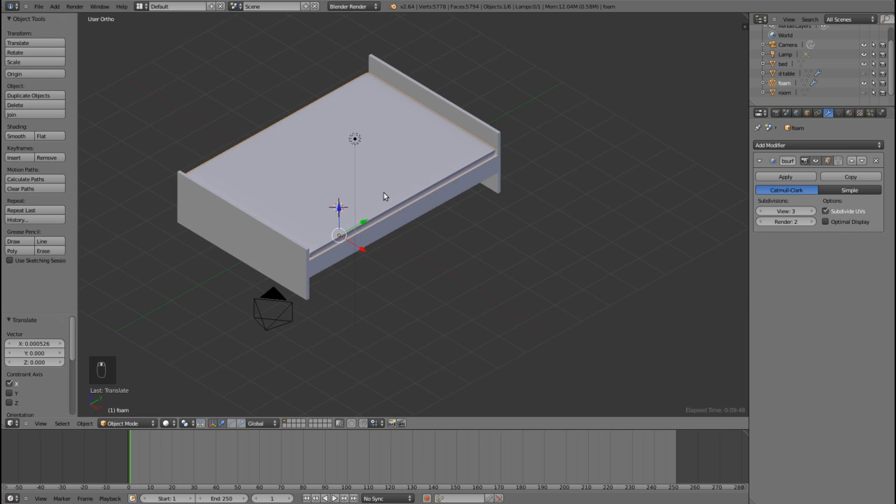
{"action": "middle_click_drag", "start_coordinate": [446, 247], "coordinate": [427, 239]}
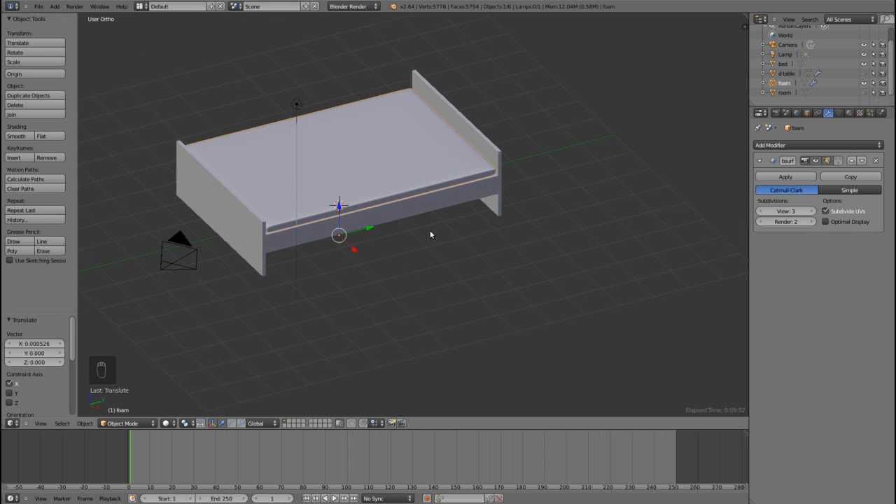
{"action": "middle_click_drag", "start_coordinate": [384, 205], "coordinate": [425, 195], "text": "shift"}
{"action": "scroll", "coordinate": [486, 227], "scroll_direction": "up", "scroll_amount": 2}
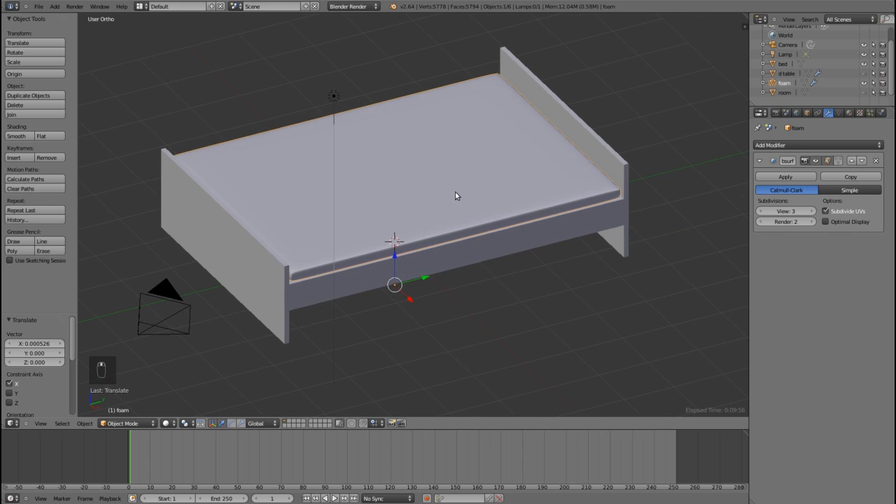
Step: Hide the foam and open the bed frame's mesh for editing in face selection mode
{"action": "left_click", "coordinate": [864, 83]}
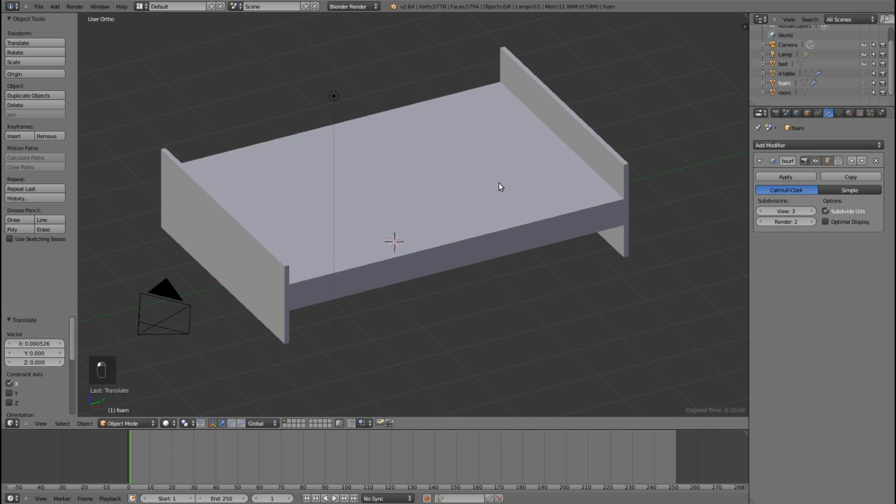
{"action": "right_click", "coordinate": [591, 144]}
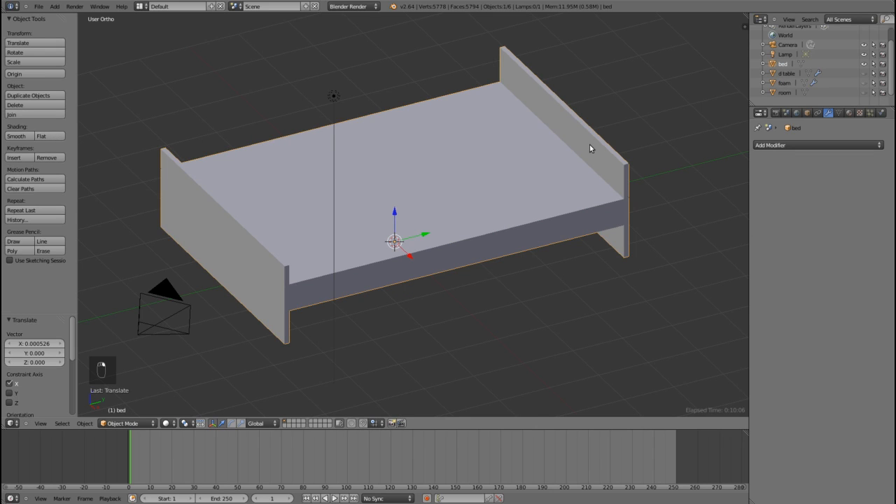
{"action": "key", "text": "Tab"}
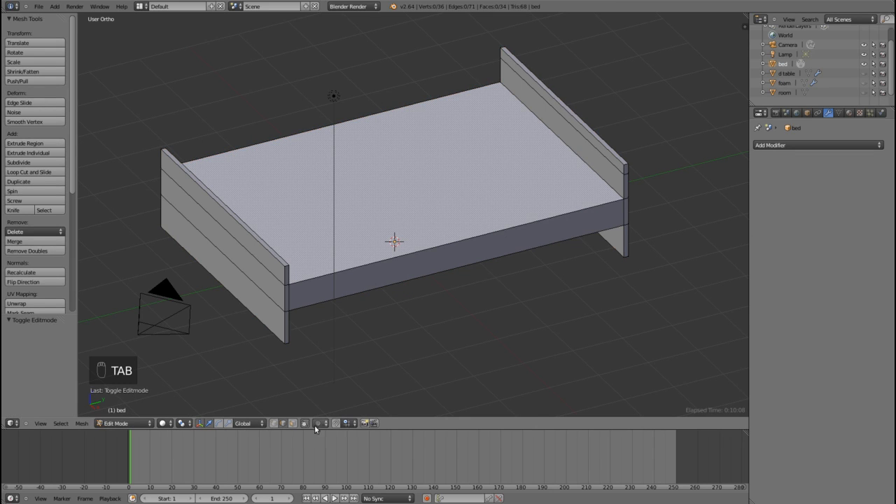
{"action": "left_click", "coordinate": [293, 424]}
Step: Duplicate the large top face of the bed frame 1.5 units up along Z and separate the copy into its own object
{"action": "right_click", "coordinate": [406, 180]}
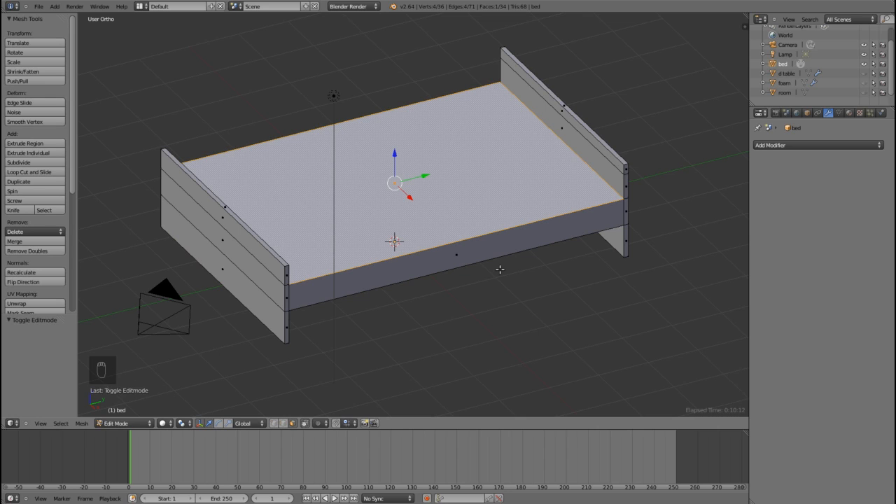
{"action": "key", "text": "shift+d"}
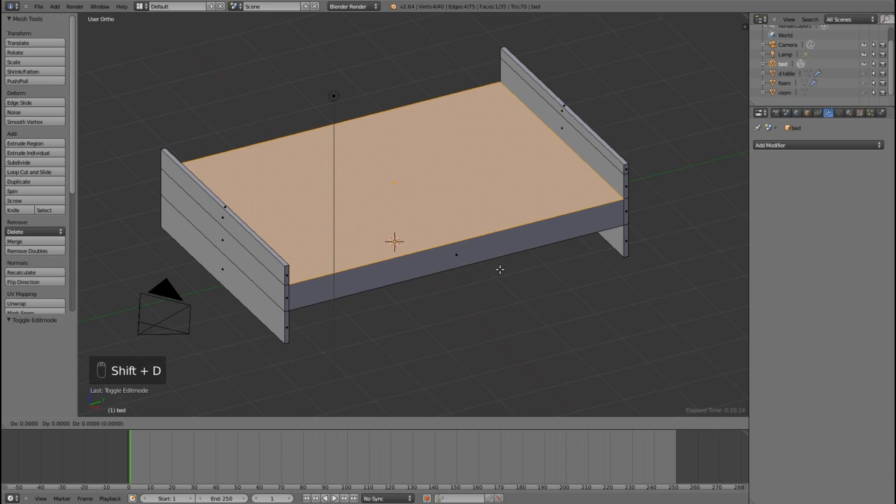
{"action": "type", "text": "z1.5"}
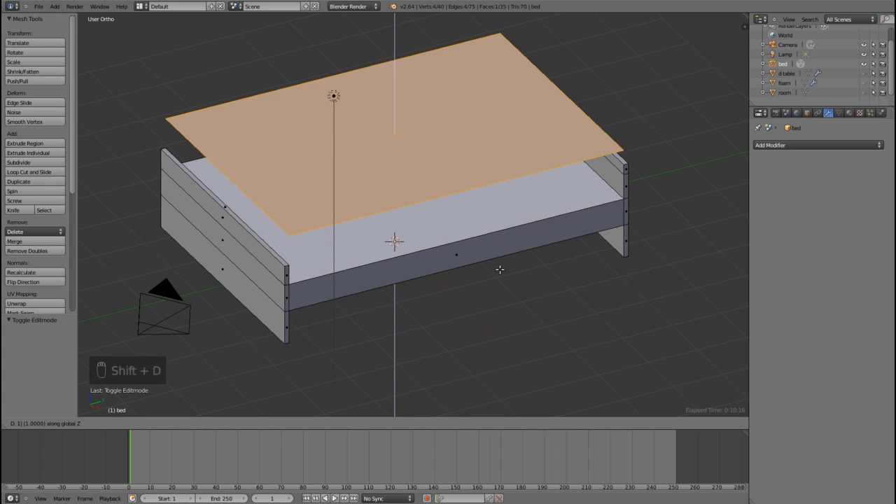
{"action": "key", "text": "Return"}
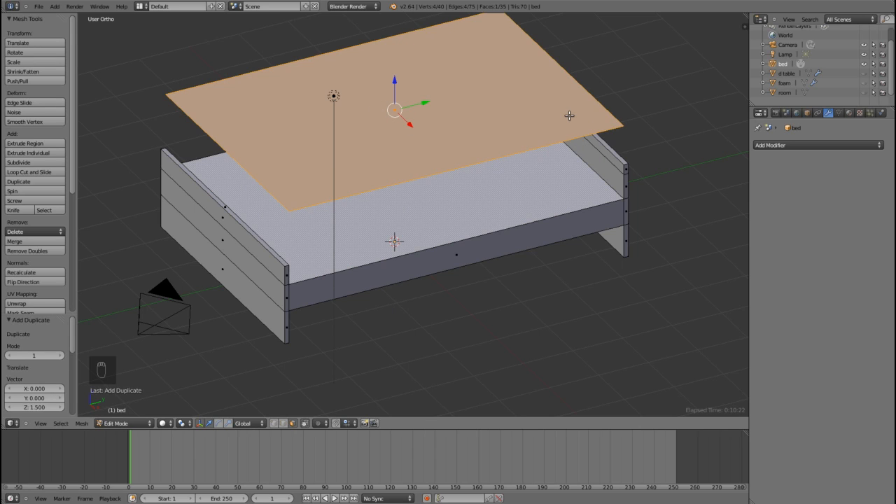
{"action": "key", "text": "p"}
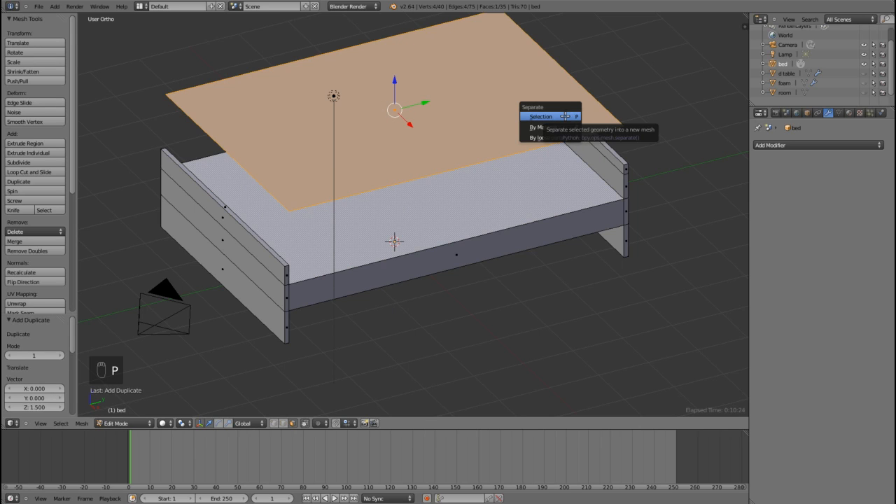
{"action": "left_click", "coordinate": [563, 116]}
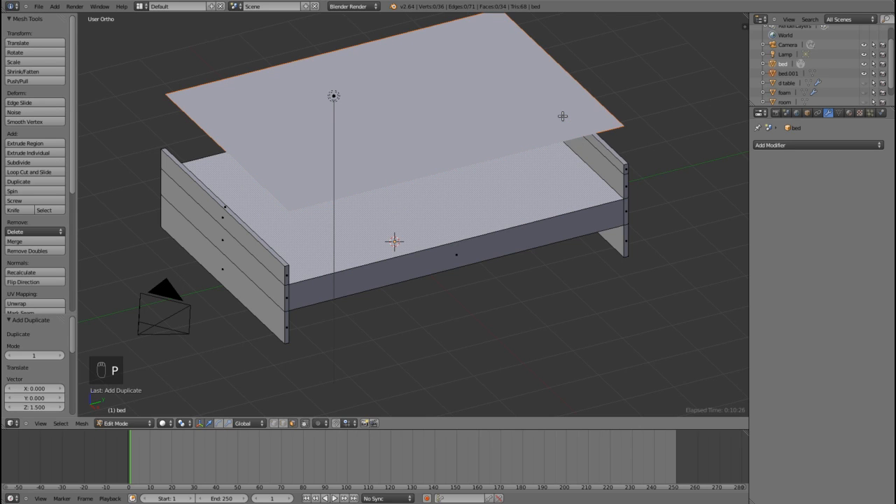
Step: Select the separated flat surface in object mode and give it a new material named bed cover
{"action": "key", "text": "Tab"}
{"action": "right_click", "coordinate": [551, 110]}
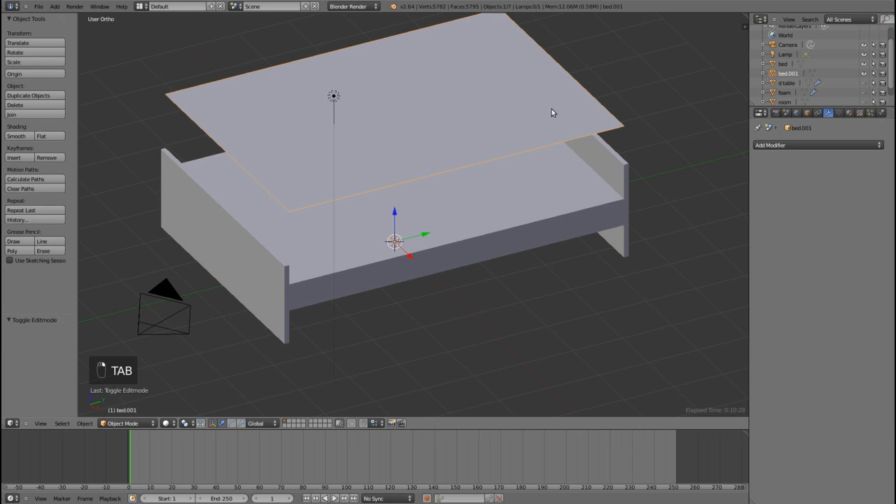
{"action": "left_click", "coordinate": [849, 113]}
{"action": "left_click", "coordinate": [802, 176]}
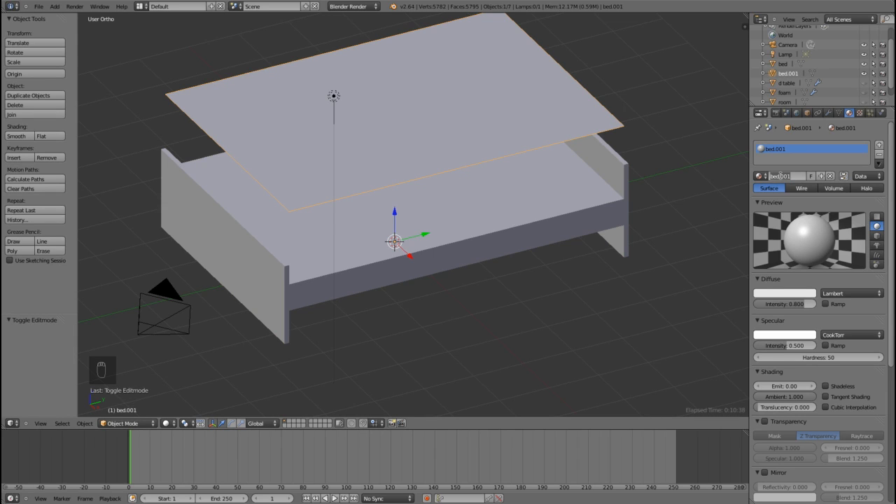
{"action": "type", "text": "bed covers"}
{"action": "key", "text": "BackSpace"}
{"action": "key", "text": "Return"}
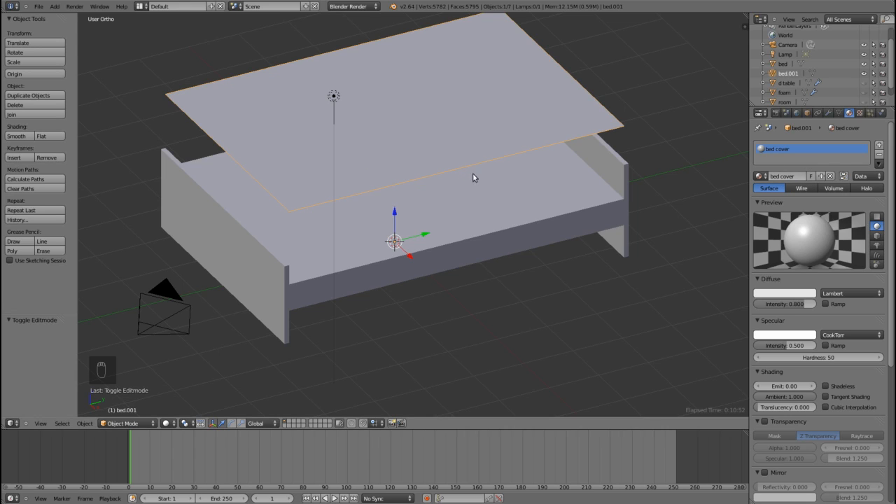
Step: Rename the flat surface object as bed cover and unhide the foam
{"action": "left_click", "coordinate": [808, 113]}
{"action": "left_click", "coordinate": [784, 145]}
{"action": "type", "text": "bed"}
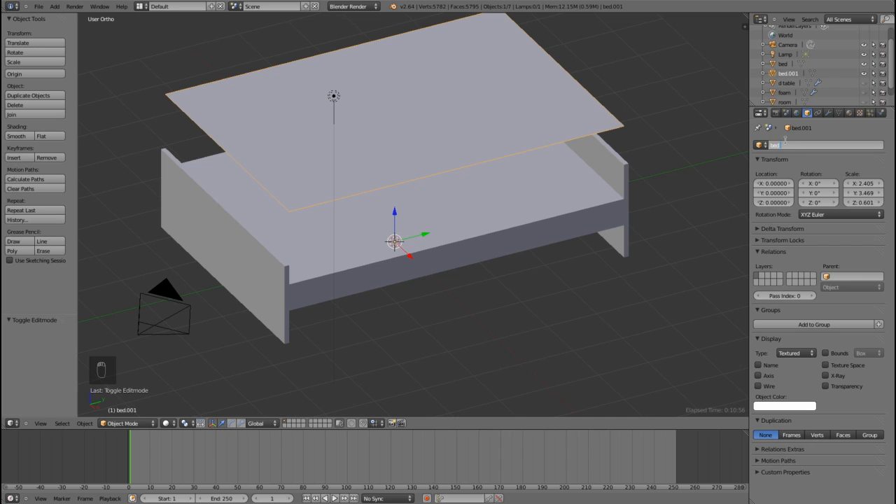
{"action": "type", "text": " cover"}
{"action": "key", "text": "Return"}
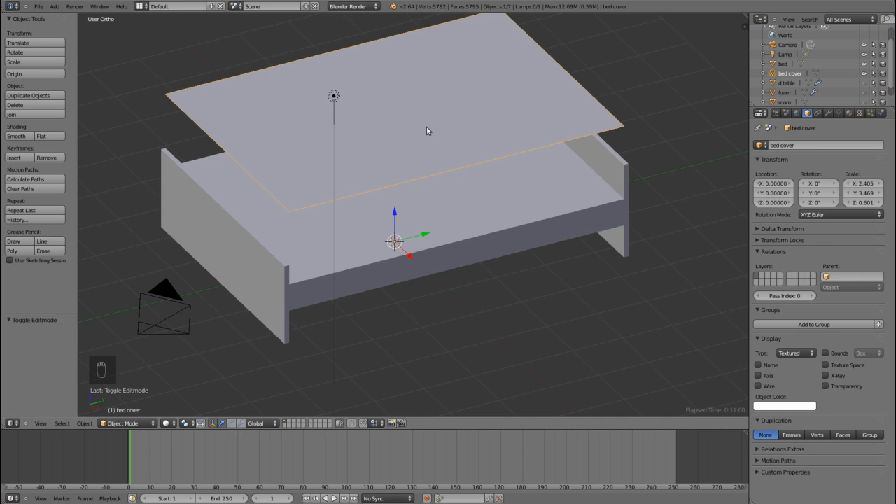
{"action": "middle_click_drag", "start_coordinate": [372, 135], "coordinate": [358, 131]}
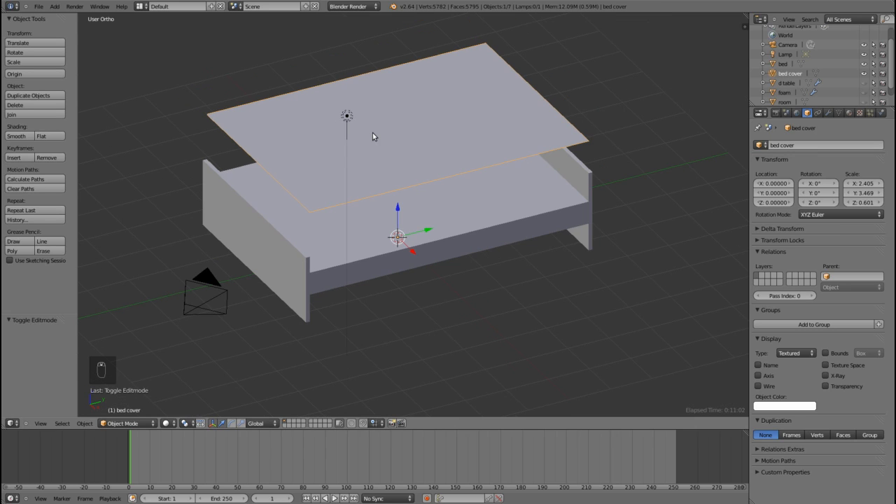
{"action": "left_click", "coordinate": [864, 92]}
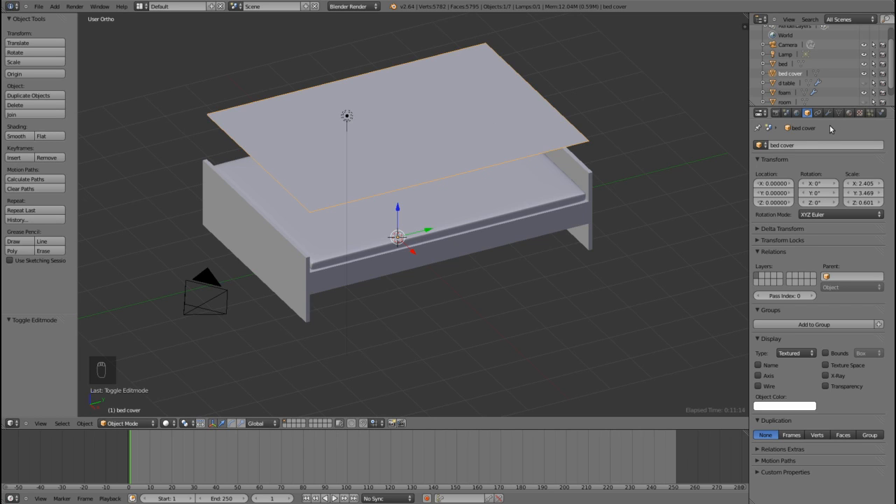
Step: Add a new texture to the bed cover material and set its type to Image or Movie
{"action": "left_click", "coordinate": [850, 113]}
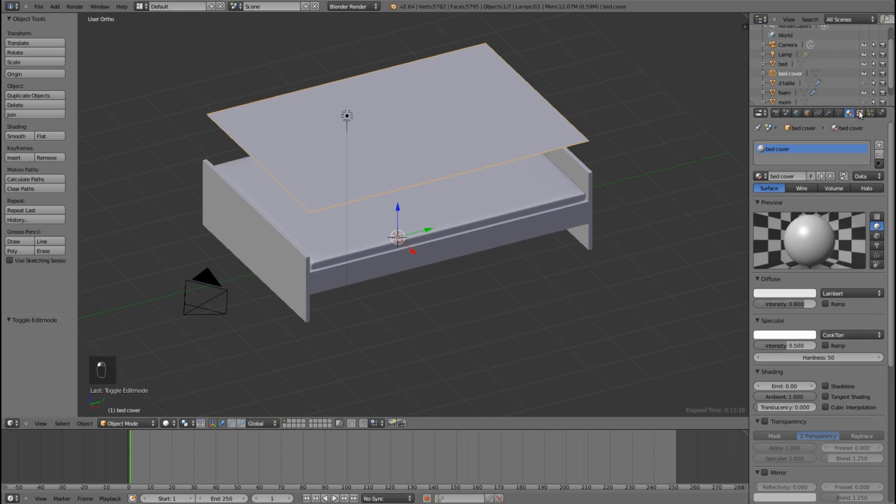
{"action": "left_click", "coordinate": [861, 114]}
{"action": "left_click", "coordinate": [800, 214]}
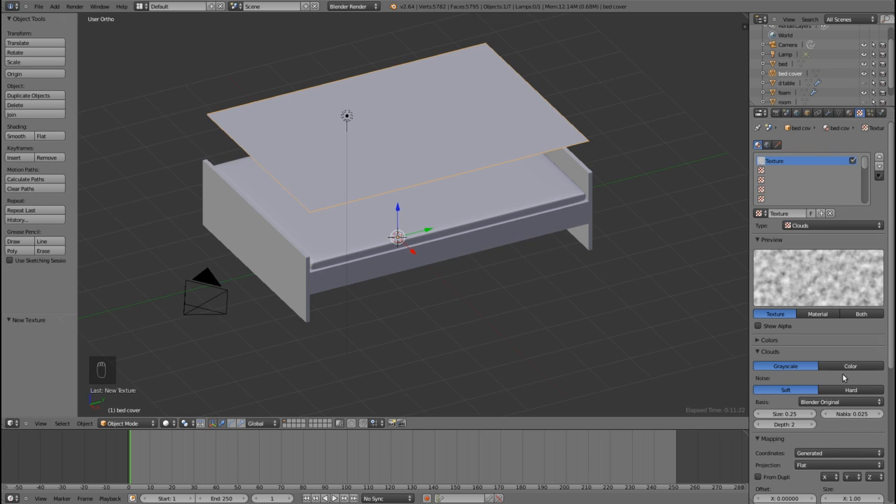
{"action": "scroll", "coordinate": [844, 380], "scroll_direction": "down", "scroll_amount": 1}
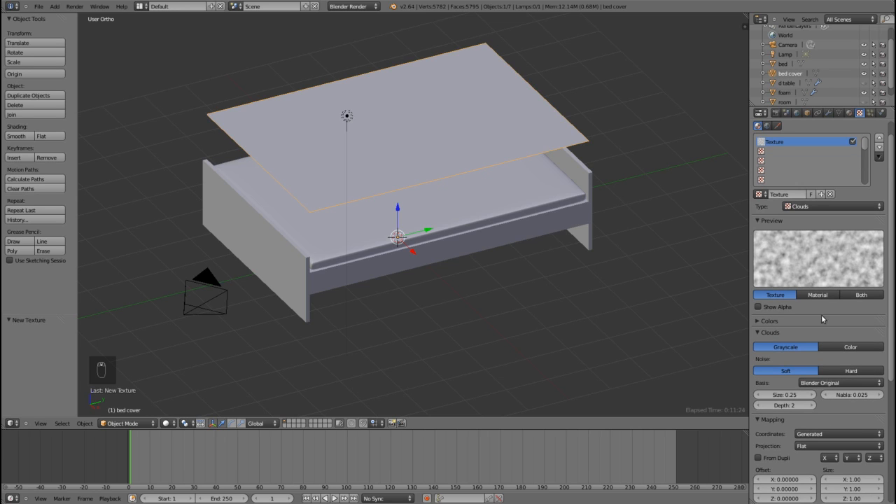
{"action": "left_click", "coordinate": [824, 206]}
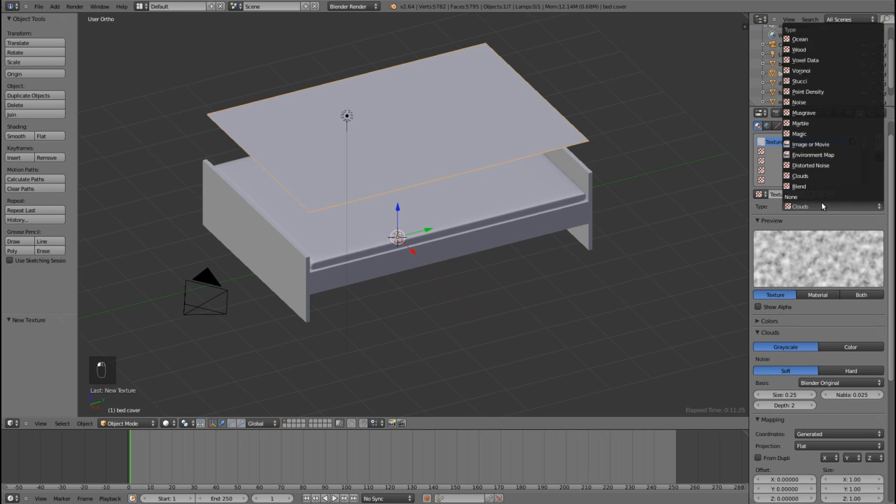
{"action": "left_click", "coordinate": [823, 145]}
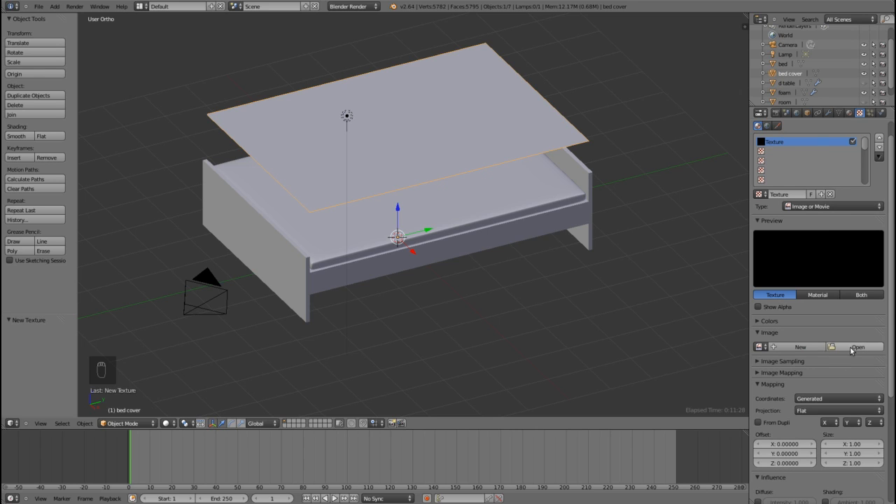
Step: Load bed cover.jpg from the Tutorial elements folder on the Desktop as the texture's image
{"action": "left_click", "coordinate": [856, 353]}
{"action": "left_click", "coordinate": [27, 115]}
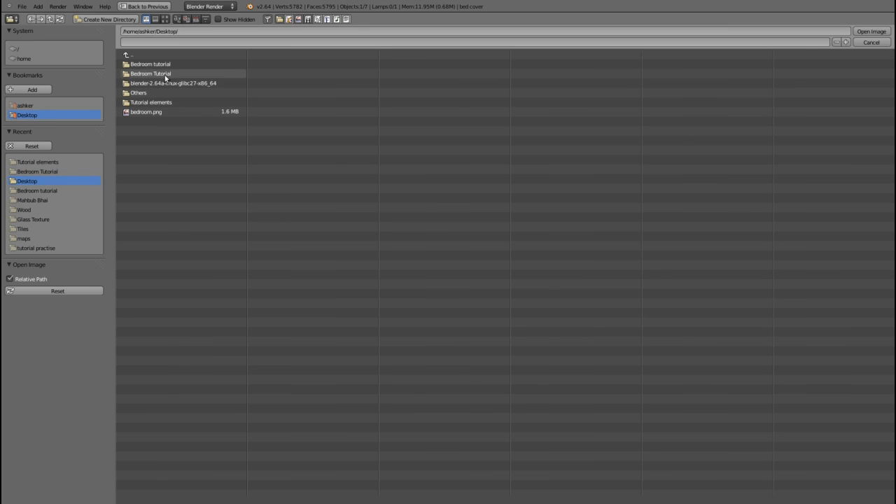
{"action": "left_click", "coordinate": [160, 102]}
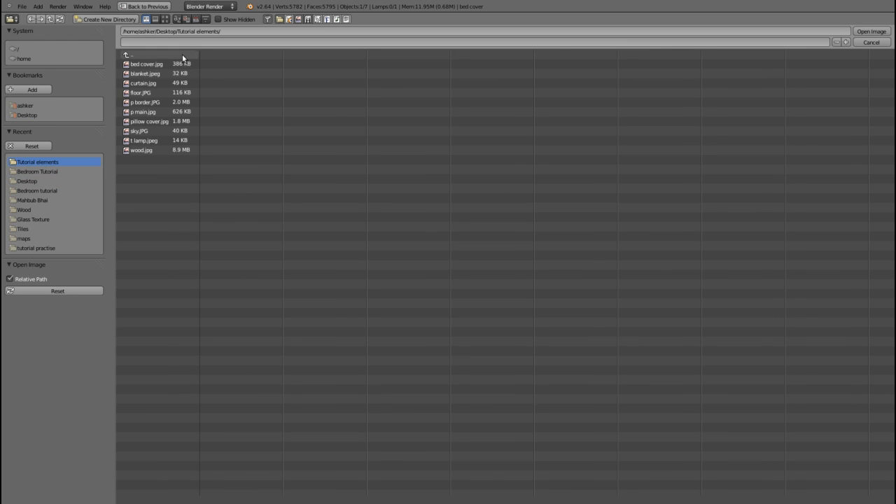
{"action": "left_click", "coordinate": [165, 19]}
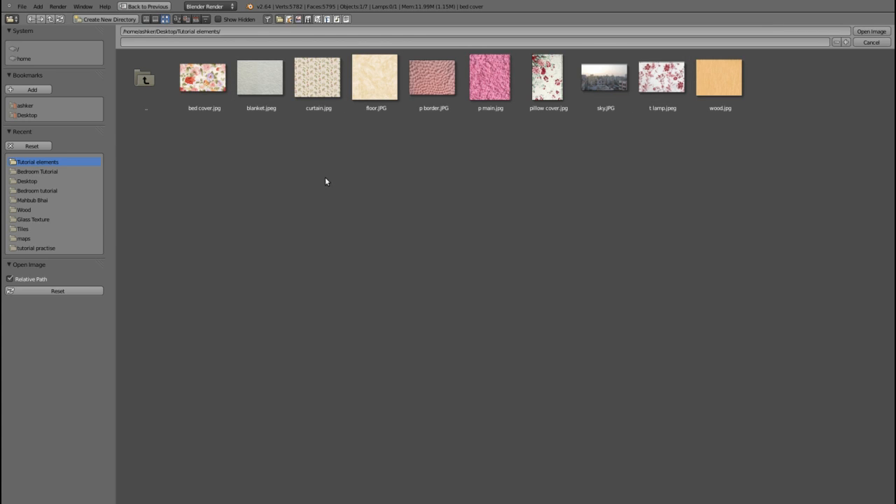
{"action": "left_click", "coordinate": [203, 90]}
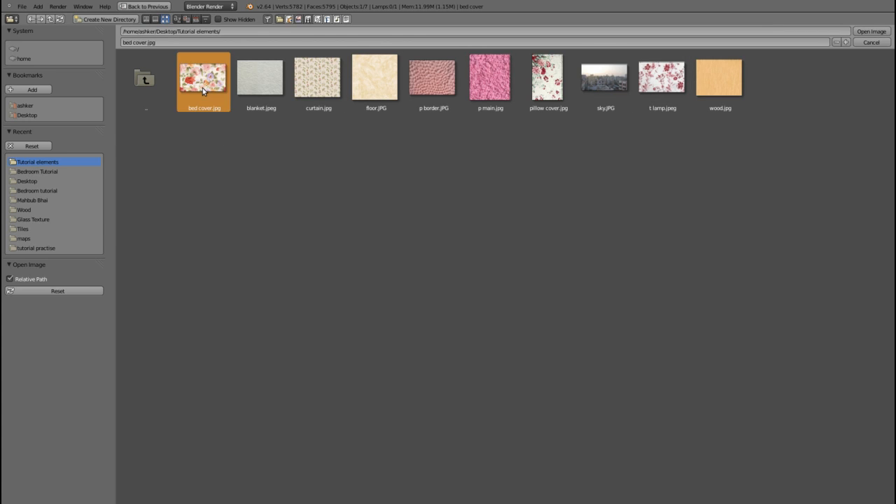
{"action": "left_click", "coordinate": [872, 33]}
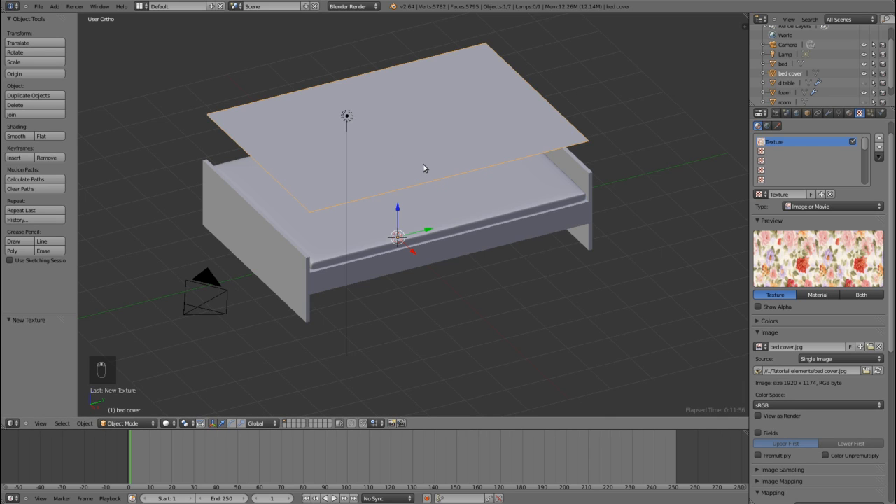
Step: Align the camera to a perspective view from above the bed cover and render a test image
{"action": "middle_click_drag", "start_coordinate": [423, 168], "coordinate": [428, 182]}
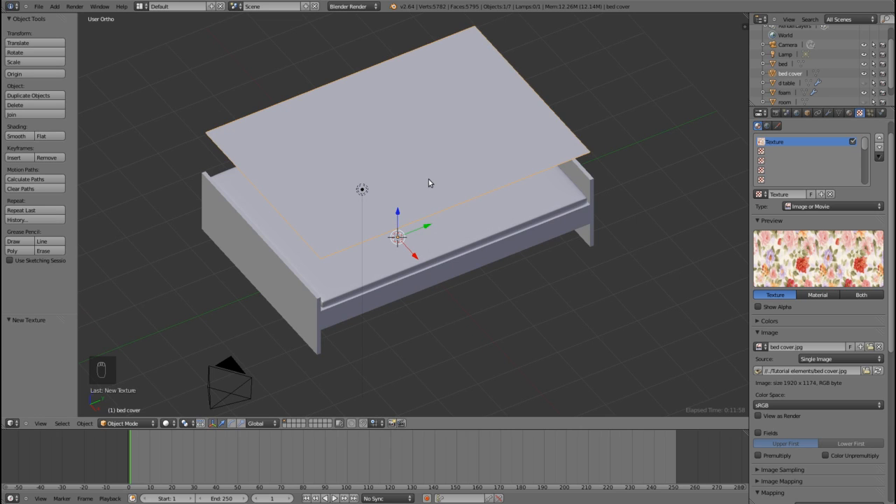
{"action": "key", "text": "KP_5"}
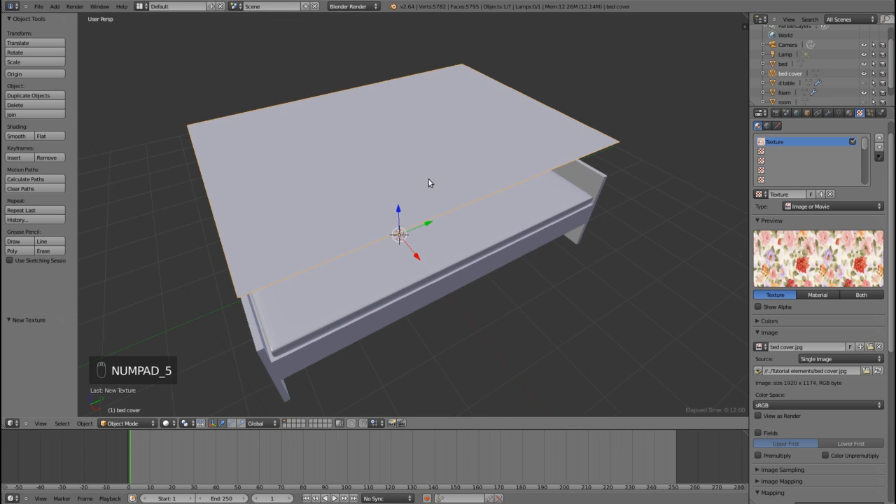
{"action": "middle_click_drag", "start_coordinate": [438, 230], "coordinate": [408, 308]}
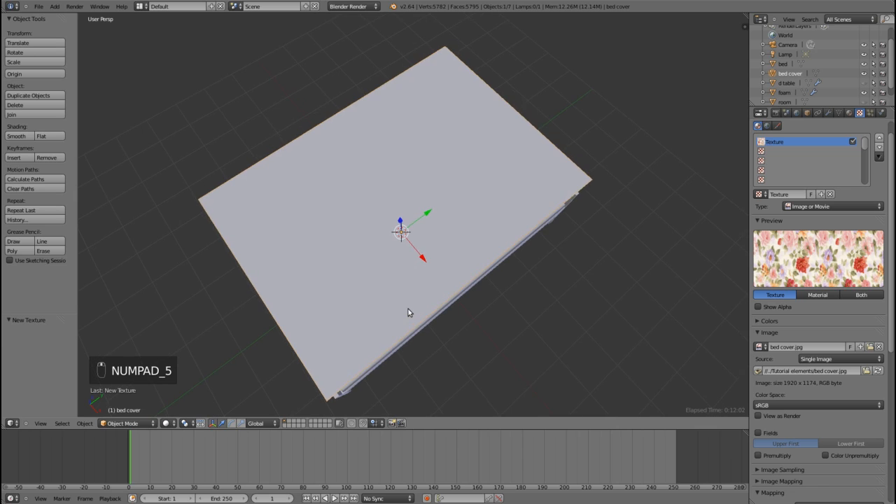
{"action": "scroll", "coordinate": [408, 309], "scroll_direction": "down", "scroll_amount": 2}
{"action": "key", "text": "ctrl+alt+KP_0"}
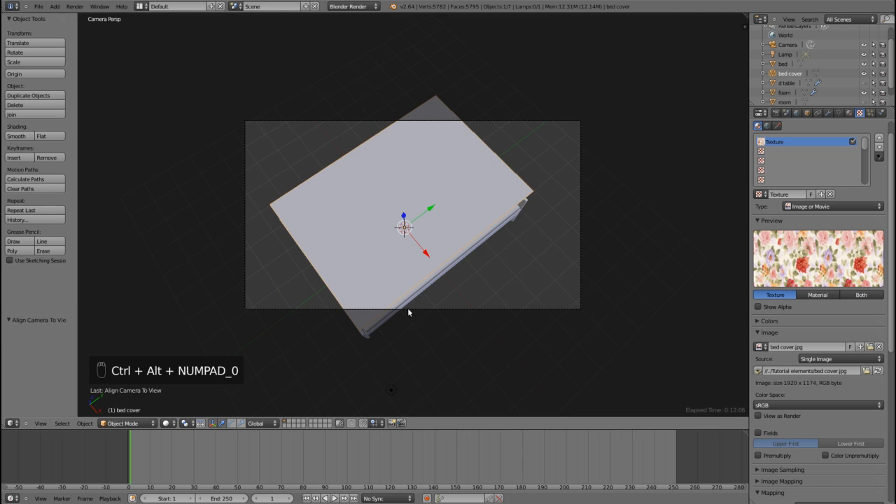
{"action": "key", "text": "F12"}
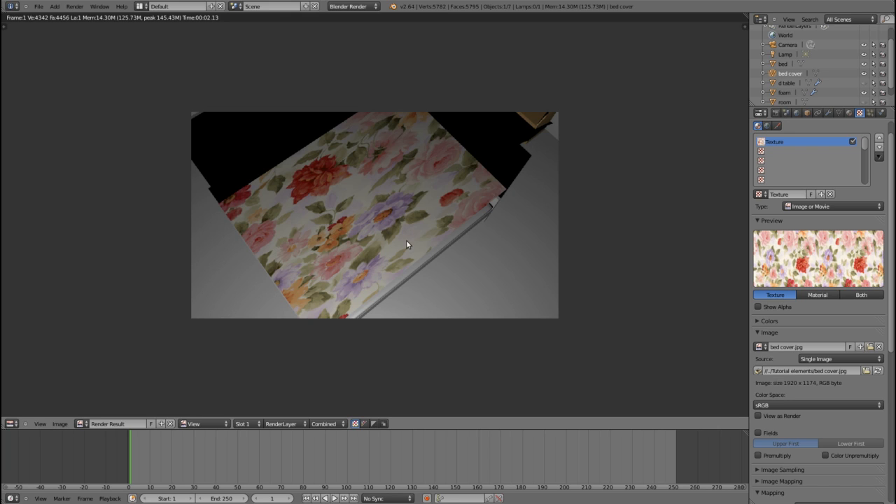
{"action": "key", "text": "Escape"}
Step: Change the screen layout to UV Editing with the whole bed in view
{"action": "middle_click_drag", "start_coordinate": [422, 254], "coordinate": [434, 234]}
{"action": "scroll", "coordinate": [411, 227], "scroll_direction": "up", "scroll_amount": 3}
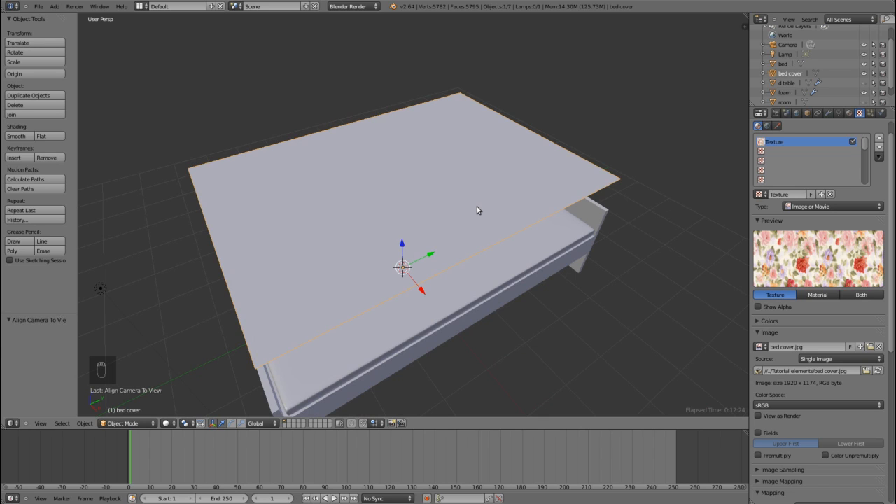
{"action": "left_click", "coordinate": [142, 8]}
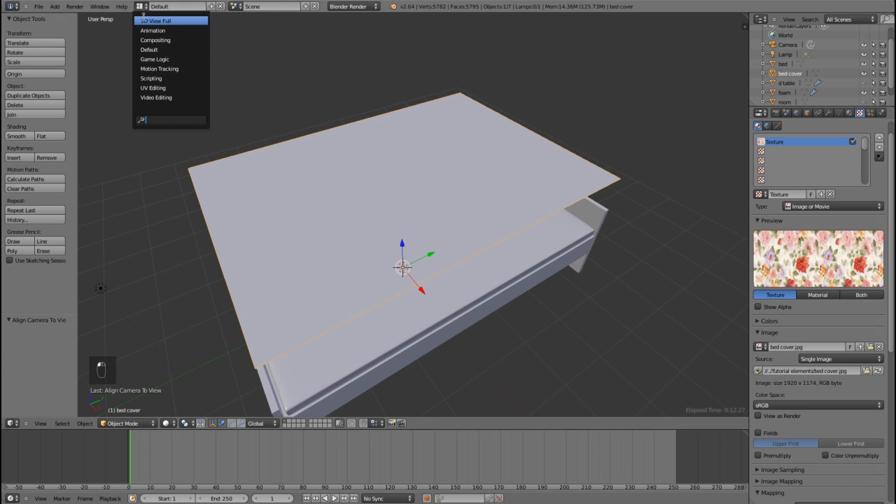
{"action": "left_click", "coordinate": [153, 88]}
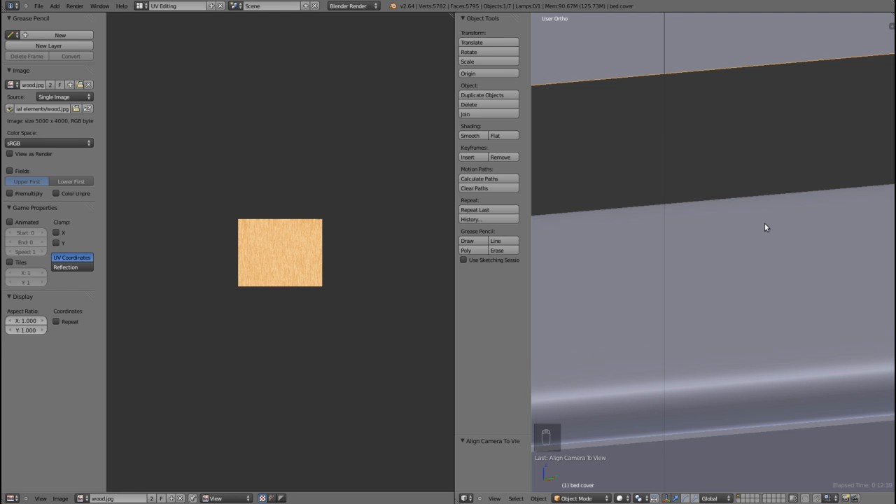
{"action": "scroll", "coordinate": [763, 223], "scroll_direction": "down", "scroll_amount": 5}
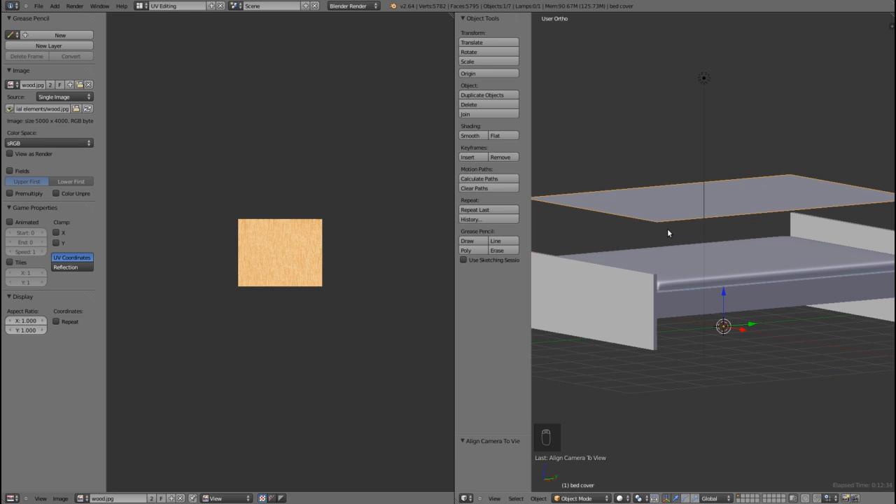
{"action": "key", "text": "KP_7"}
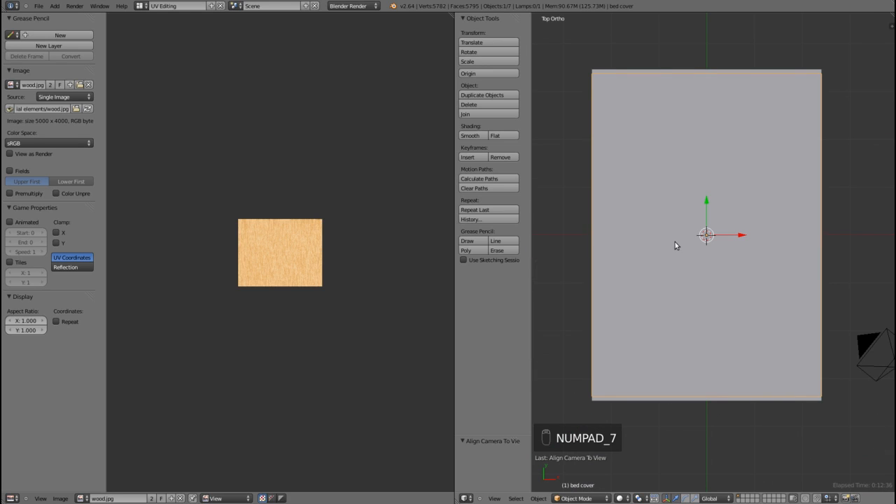
{"action": "key", "text": "Tab"}
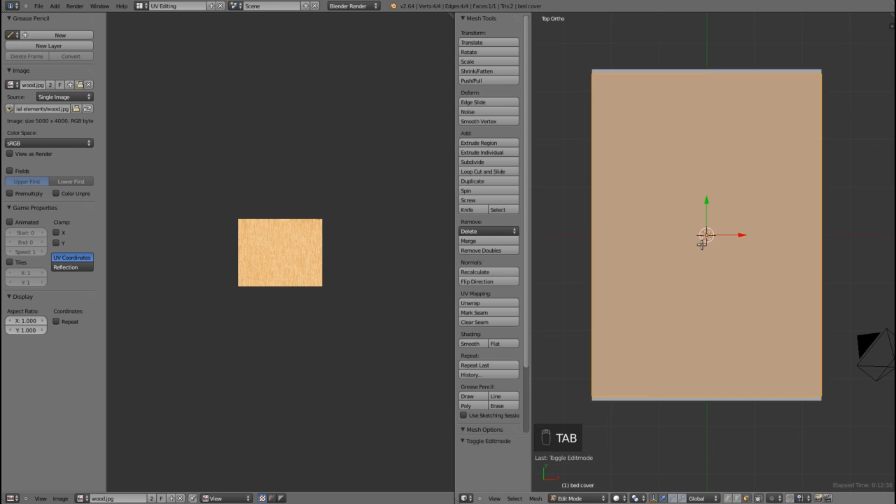
{"action": "key", "text": "Tab"}
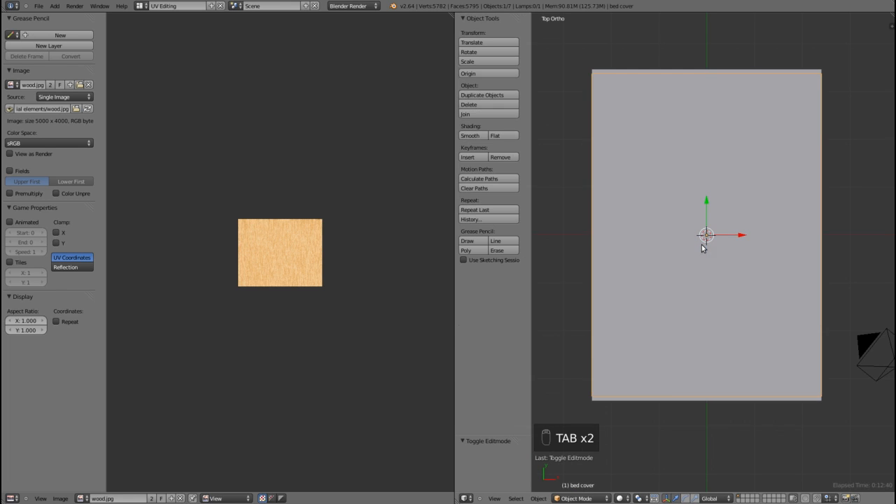
{"action": "middle_click_drag", "start_coordinate": [670, 395], "coordinate": [698, 294]}
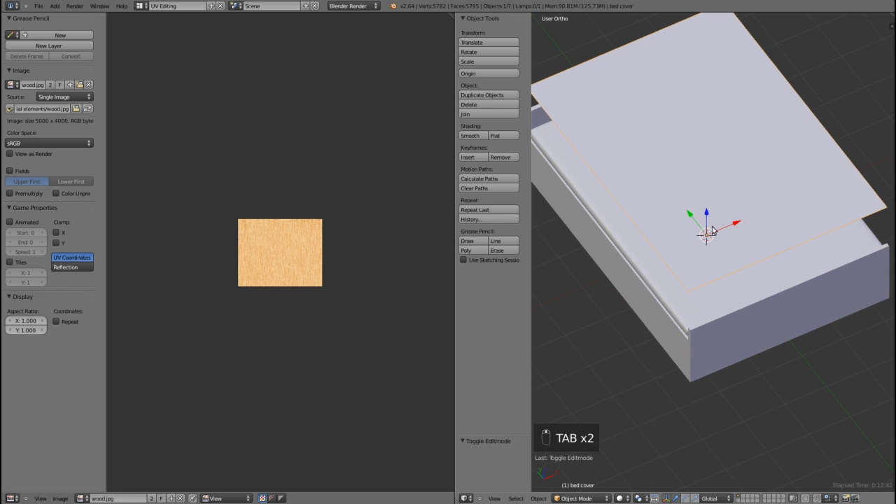
{"action": "right_click", "coordinate": [748, 184]}
{"action": "right_click", "coordinate": [750, 181]}
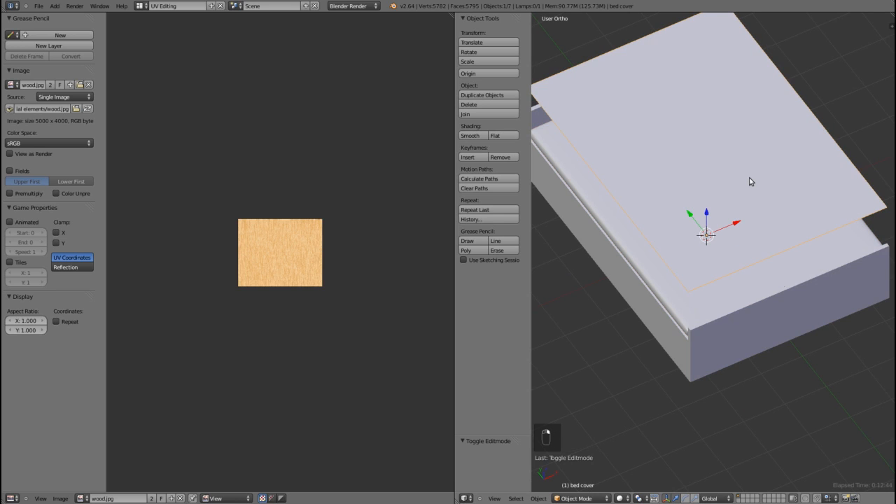
Step: UV-map the bed cover's face from the top view using Project From View
{"action": "key", "text": "KP_7"}
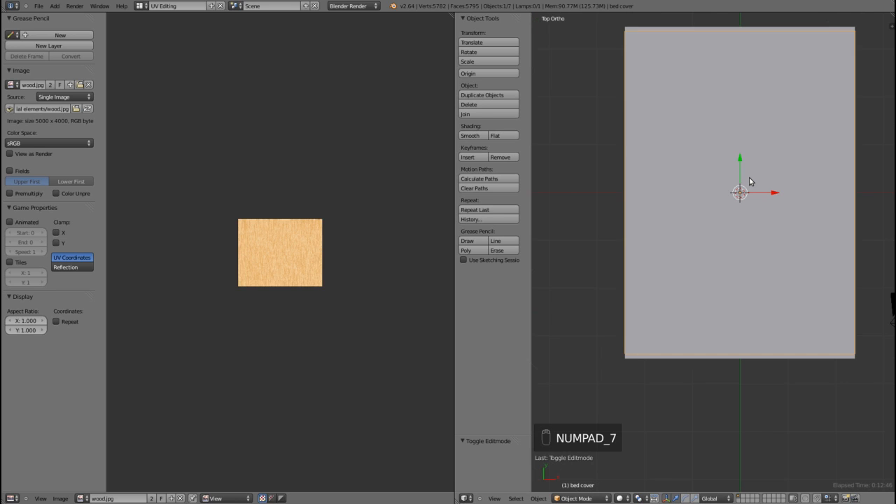
{"action": "key", "text": "Tab"}
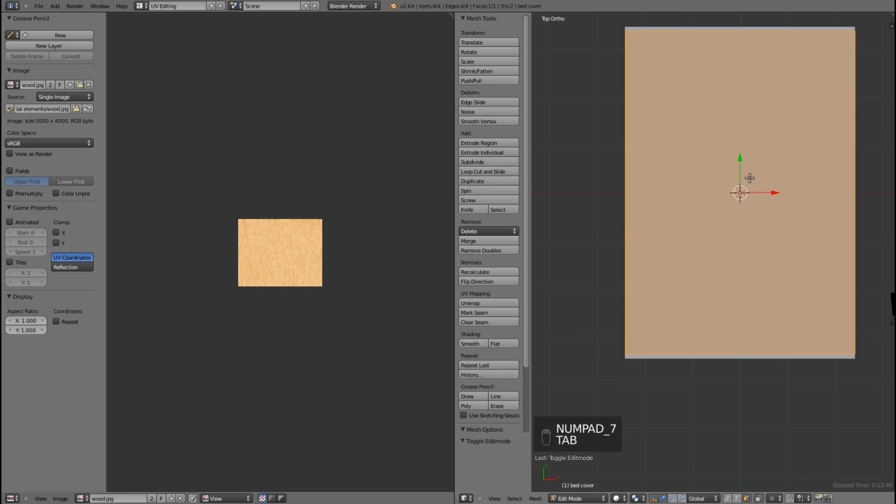
{"action": "key", "text": "u"}
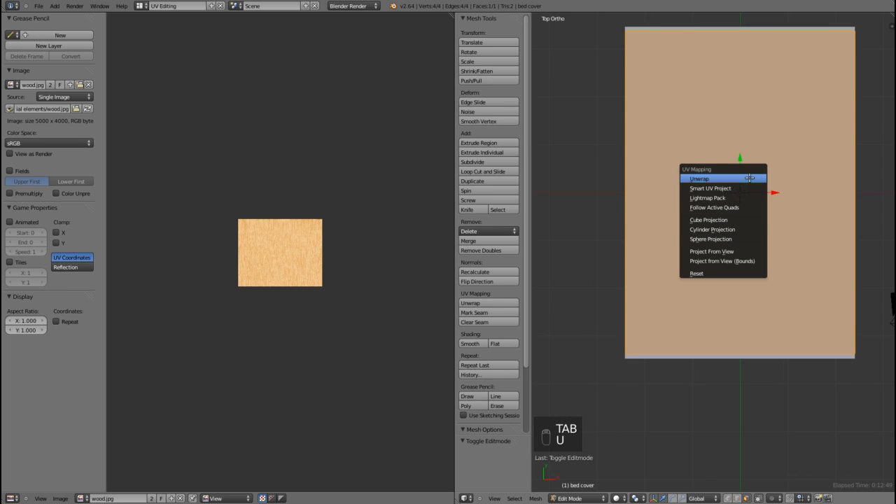
{"action": "left_click", "coordinate": [724, 250]}
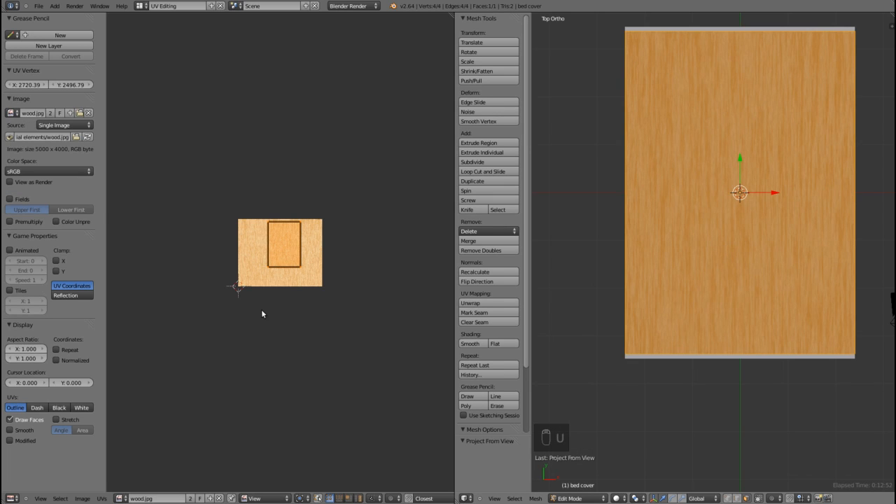
Step: Assign the bed cover.jpg image to the bed cover's UV-mapped face in place of the wood image
{"action": "scroll", "coordinate": [308, 265], "scroll_direction": "up", "scroll_amount": 5}
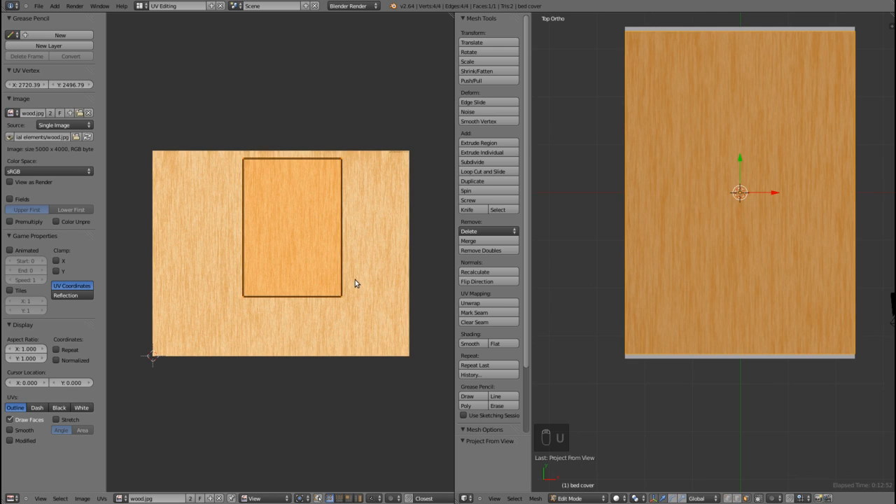
{"action": "left_click", "coordinate": [121, 499]}
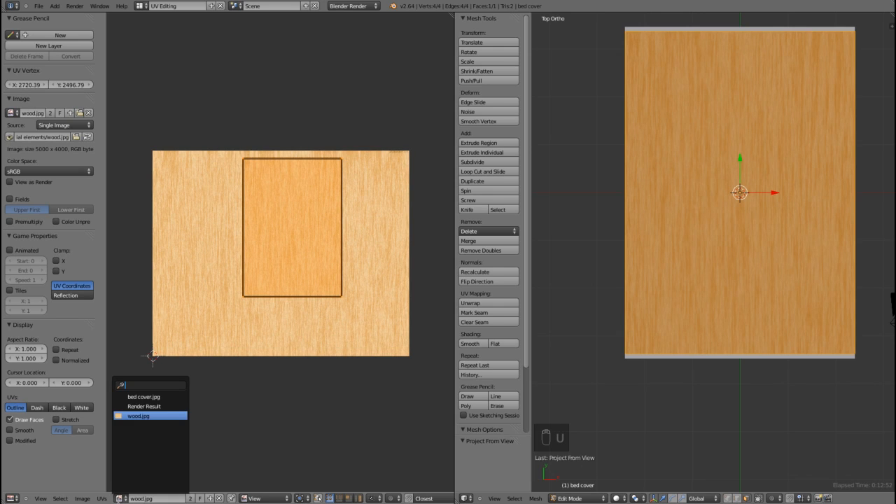
{"action": "left_click", "coordinate": [148, 397]}
{"action": "scroll", "coordinate": [217, 349], "scroll_direction": "up", "scroll_amount": 5}
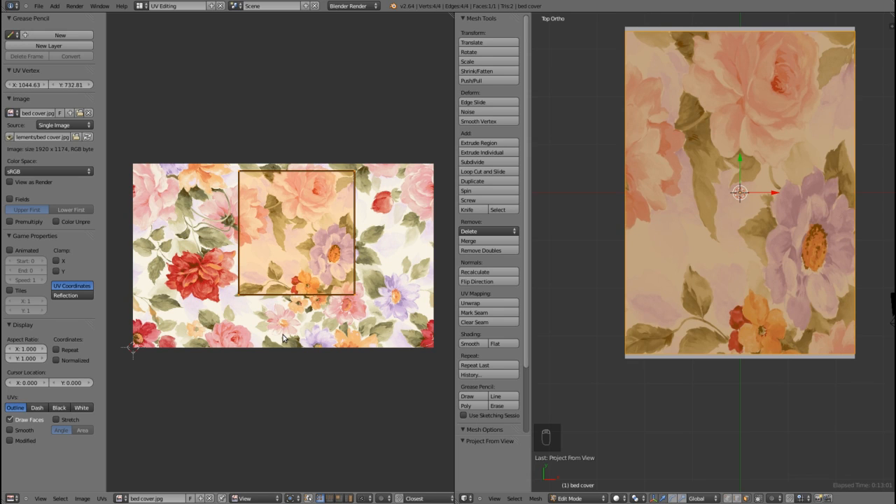
Step: Rotate the bed cover's UV face by 90 degrees over the floral image
{"action": "key", "text": "g"}
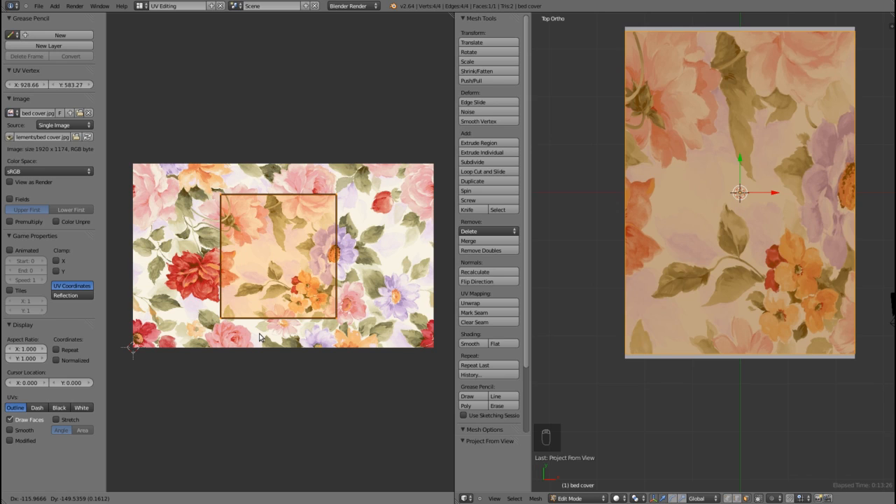
{"action": "right_click", "coordinate": [259, 338]}
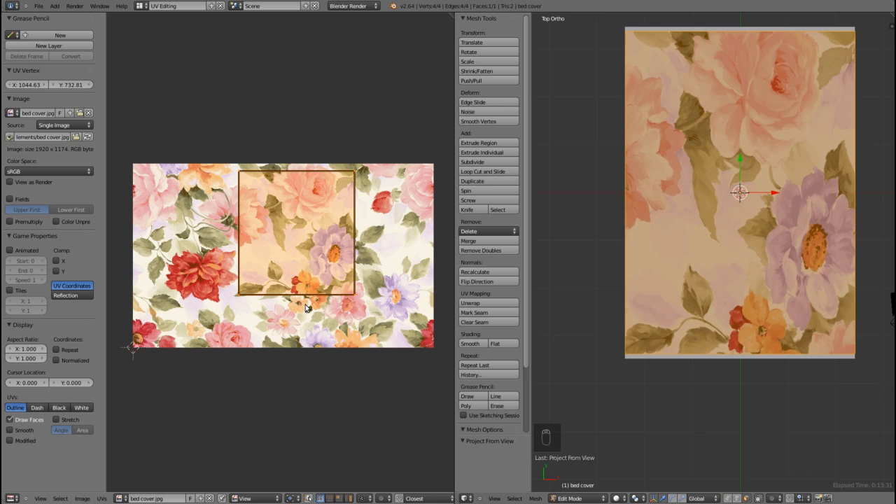
{"action": "type", "text": "r90"}
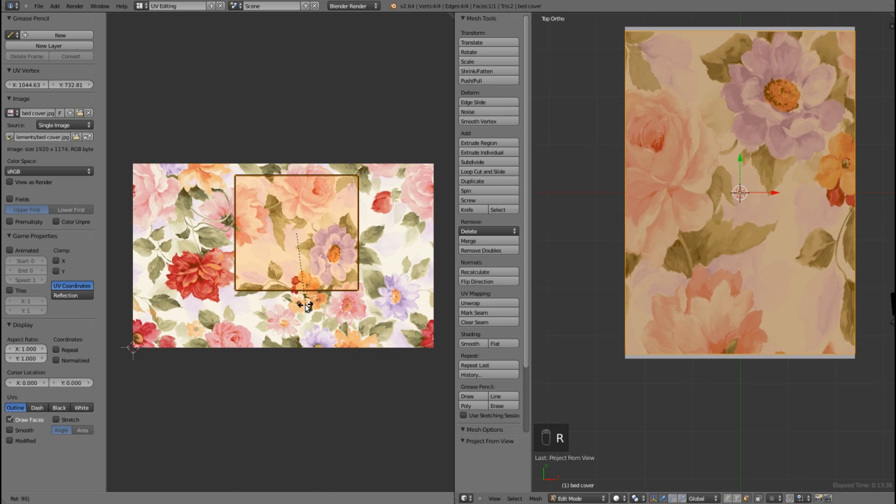
{"action": "key", "text": "Return"}
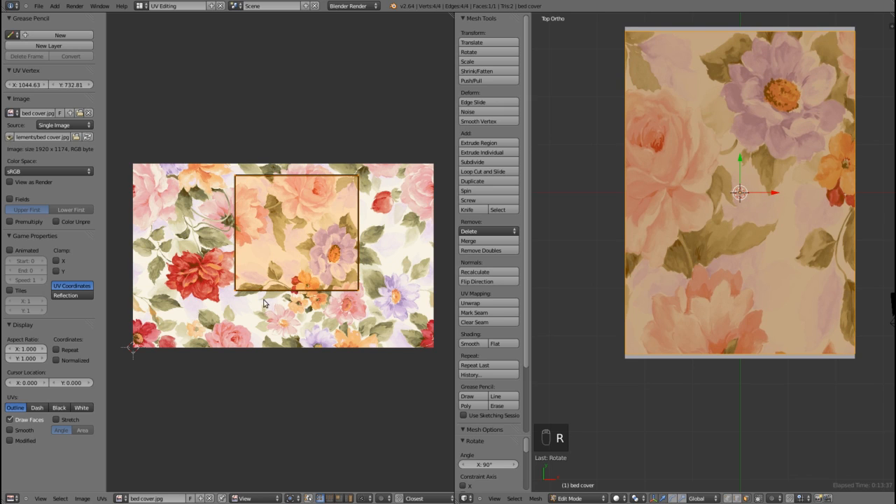
Step: Center the UV face on the floral image and scale it uniformly by about 1.52 and 1.04 to fill the image's height
{"action": "key", "text": "g"}
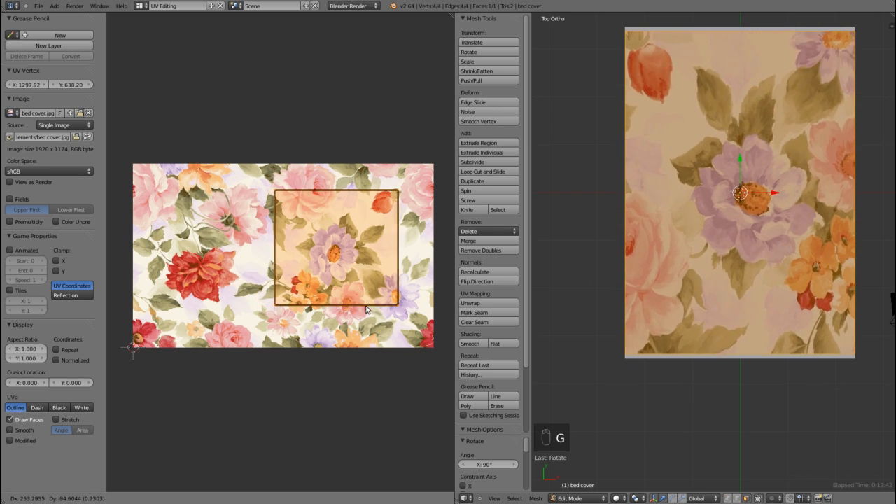
{"action": "left_click", "coordinate": [314, 315]}
{"action": "key", "text": "s"}
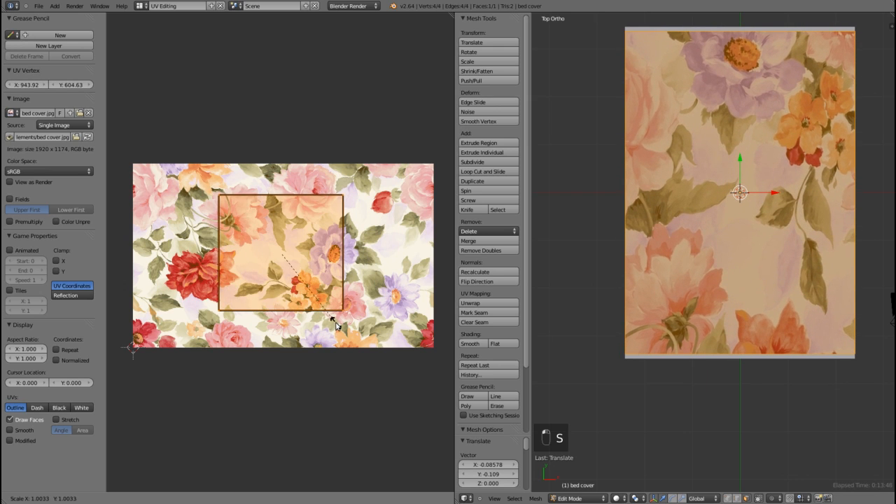
{"action": "left_click", "coordinate": [379, 347]}
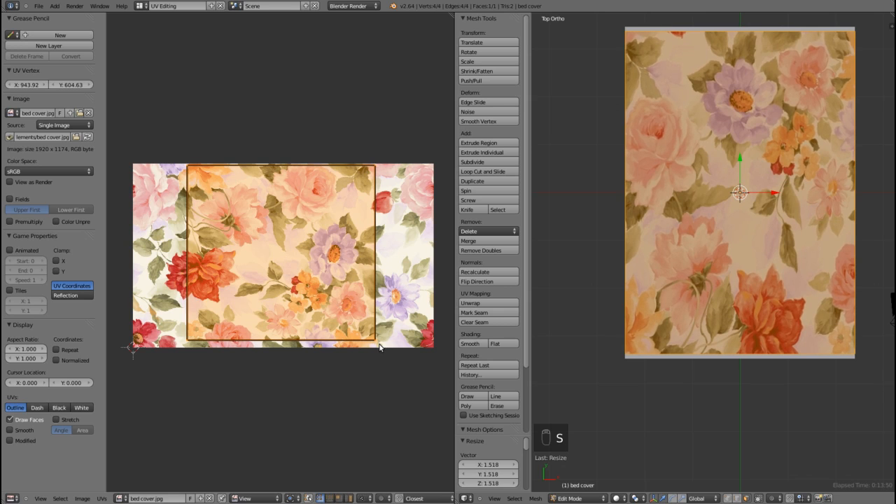
{"action": "key", "text": "g"}
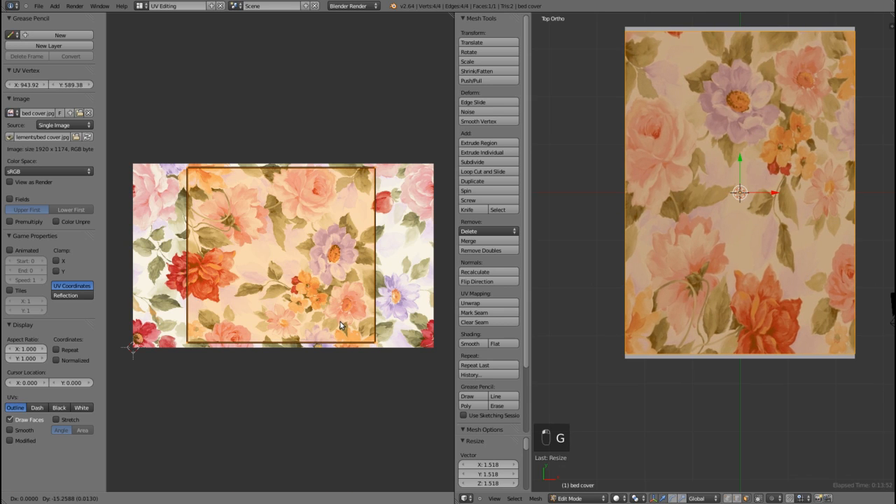
{"action": "left_click", "coordinate": [340, 322]}
{"action": "key", "text": "s"}
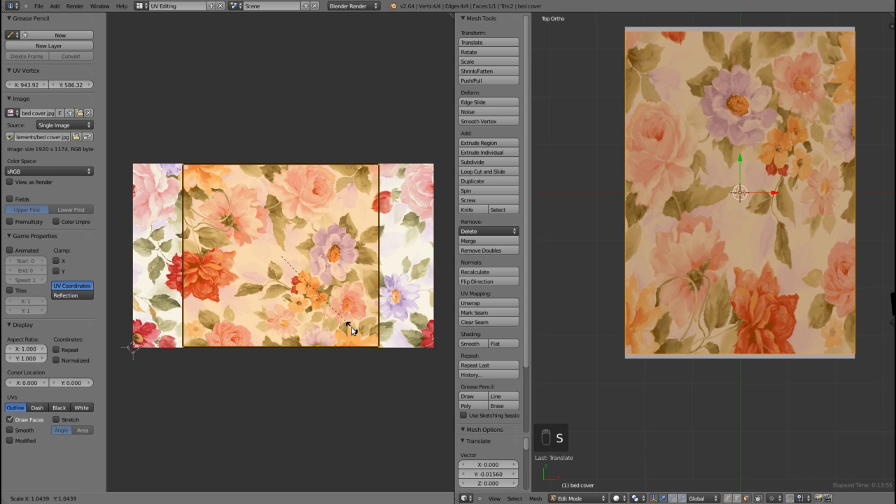
{"action": "left_click", "coordinate": [351, 328]}
Step: Stretch the UV face along X by about 1.5 and 1.02, shifting it about 0.013 along X to span the image's full width
{"action": "key", "text": "s"}
{"action": "key", "text": "x"}
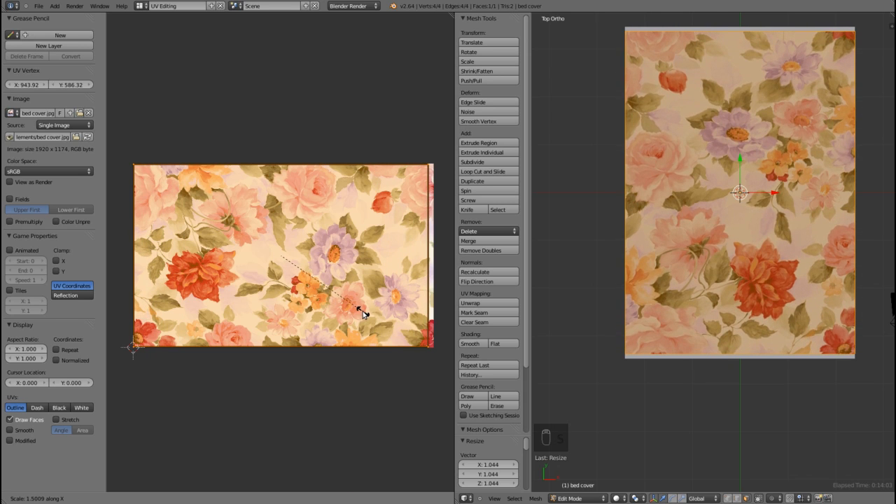
{"action": "left_click", "coordinate": [363, 313]}
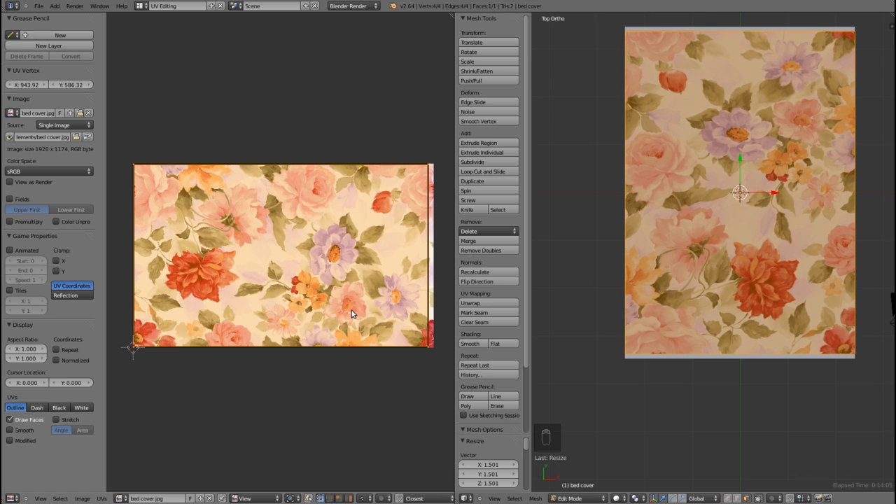
{"action": "key", "text": "g"}
{"action": "key", "text": "x"}
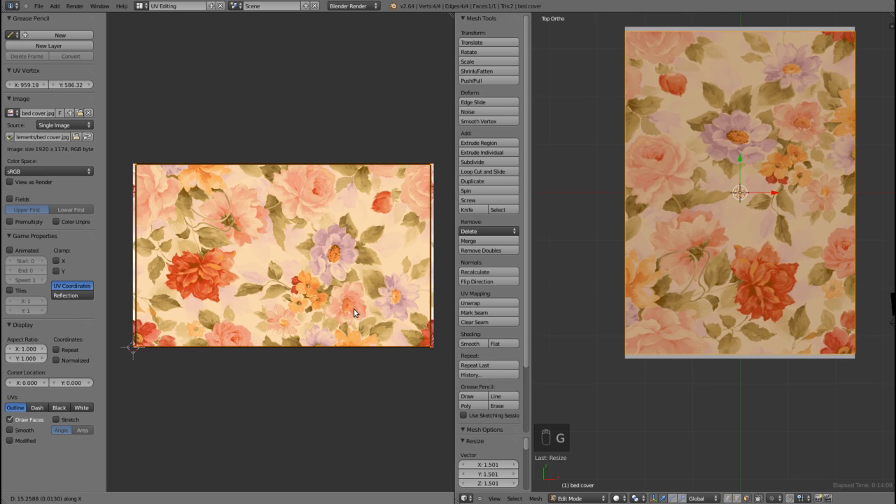
{"action": "left_click", "coordinate": [354, 312]}
{"action": "key", "text": "s"}
{"action": "key", "text": "x"}
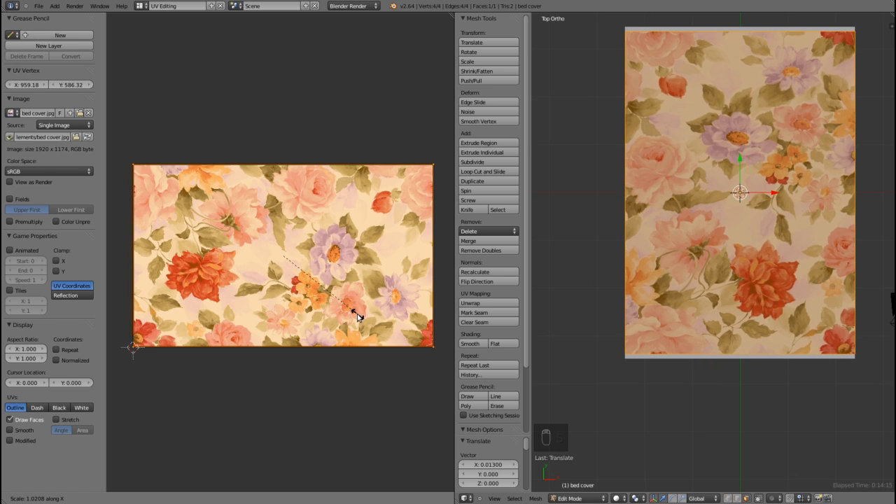
{"action": "left_click", "coordinate": [357, 317]}
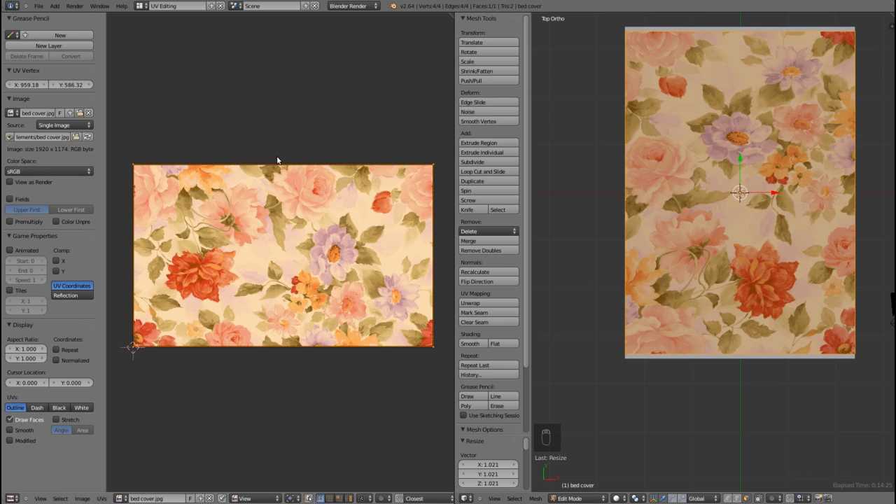
Step: Select the two upper UV vertices of the bed cover's face and move them up along Y beyond the image's edge
{"action": "right_click", "coordinate": [417, 168]}
{"action": "right_click", "coordinate": [144, 171], "text": "shift"}
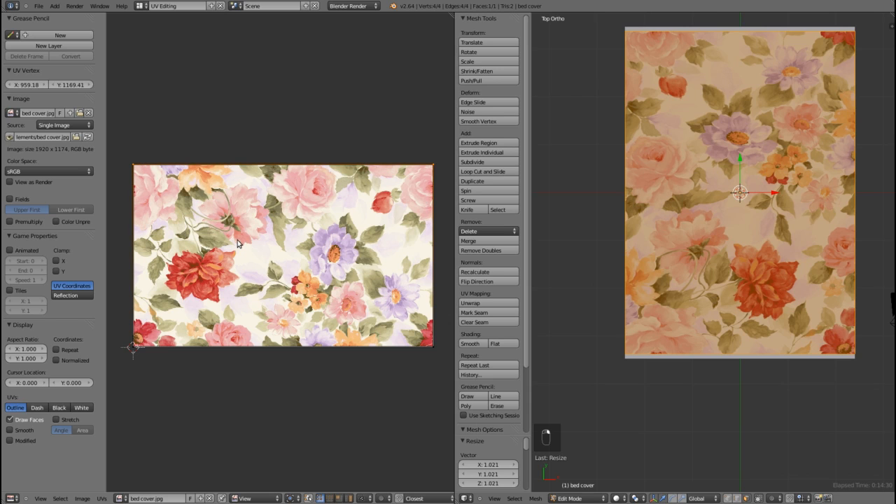
{"action": "key", "text": "g"}
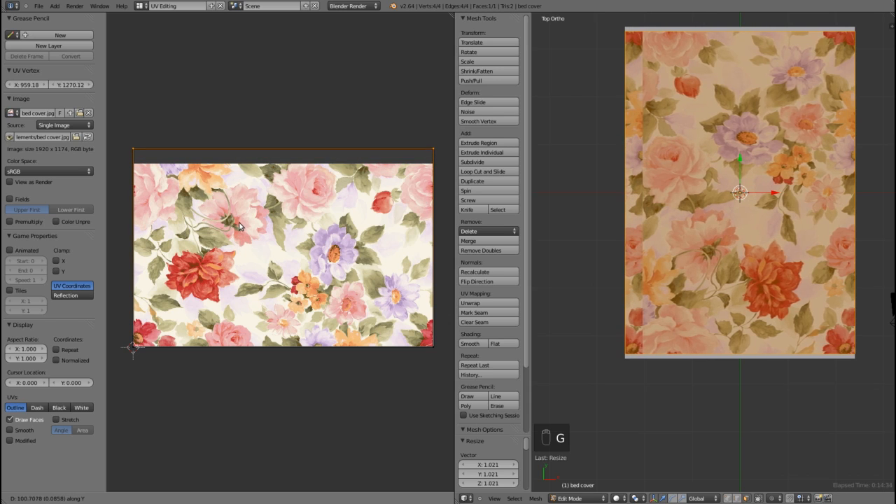
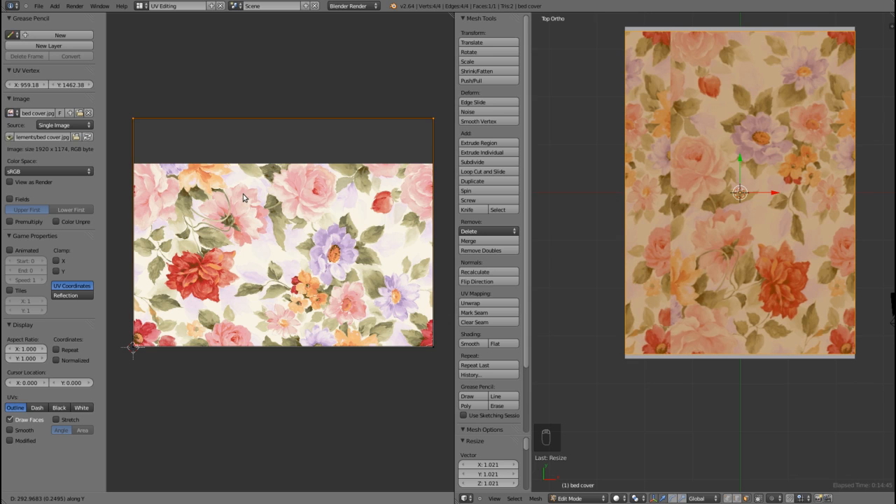
Step: Finish moving the bed cover's upper UV vertices about 0.268 up along Y, and switch to the Default screen layout
{"action": "left_click", "coordinate": [245, 194]}
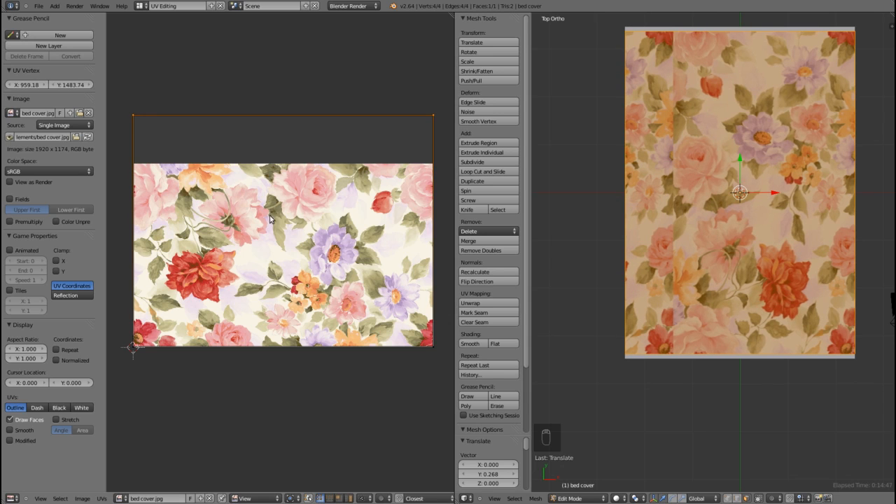
{"action": "left_click", "coordinate": [141, 5]}
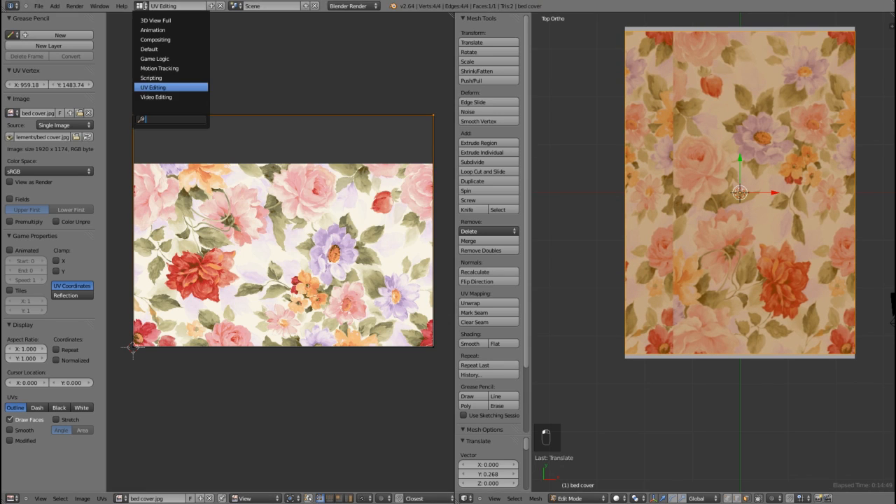
{"action": "left_click", "coordinate": [168, 49]}
{"action": "middle_click_drag", "start_coordinate": [495, 223], "coordinate": [530, 226]}
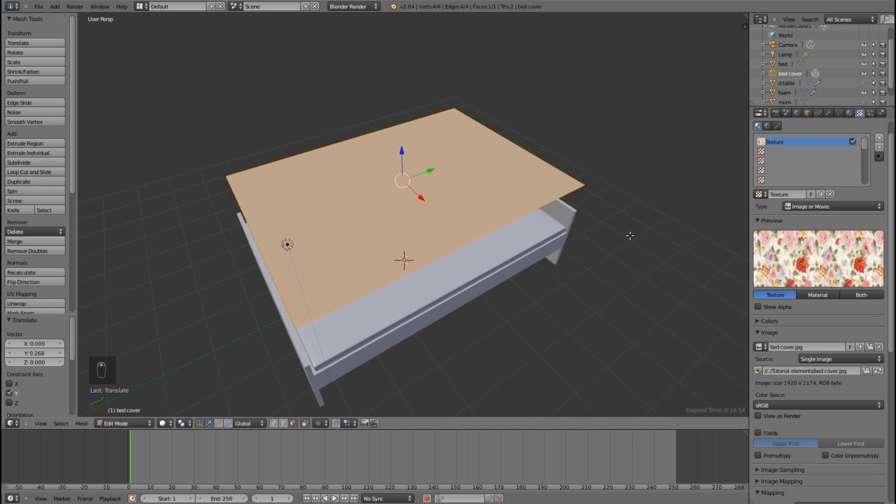
Step: Set the floral texture's mapping coordinates to UV and make a test render of the bed cover
{"action": "scroll", "coordinate": [815, 416], "scroll_direction": "down", "scroll_amount": 2}
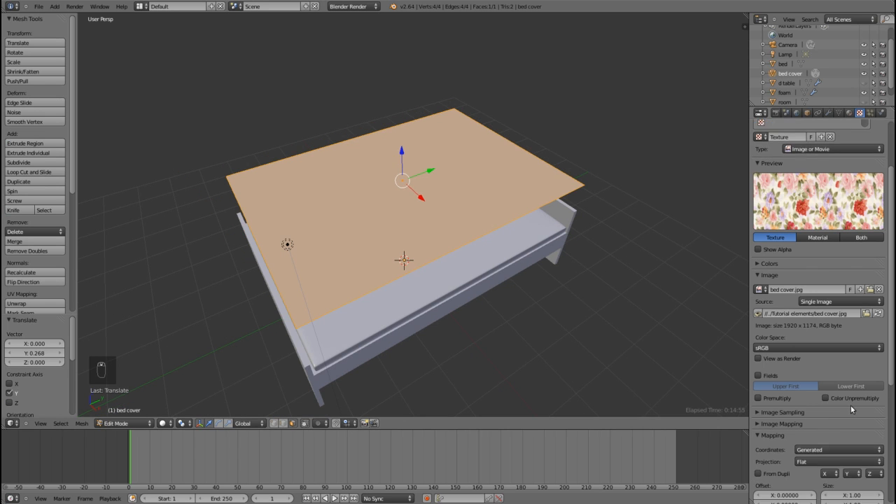
{"action": "left_click", "coordinate": [814, 450]}
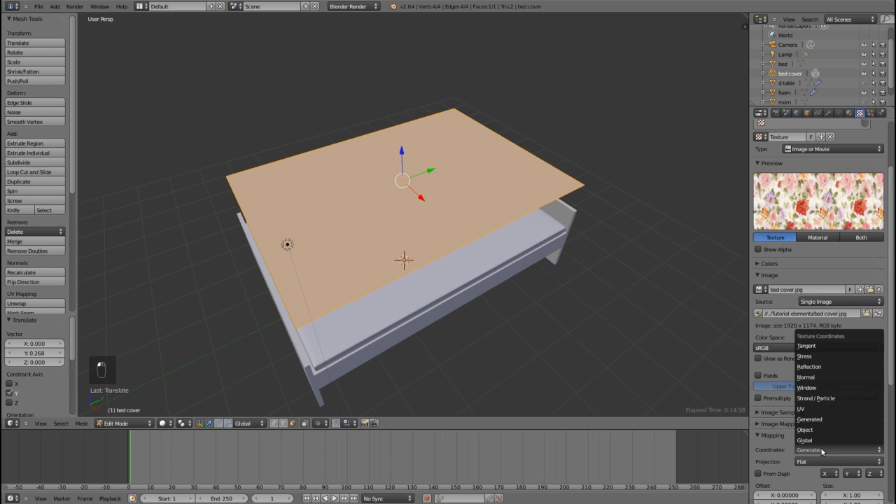
{"action": "left_click", "coordinate": [824, 410]}
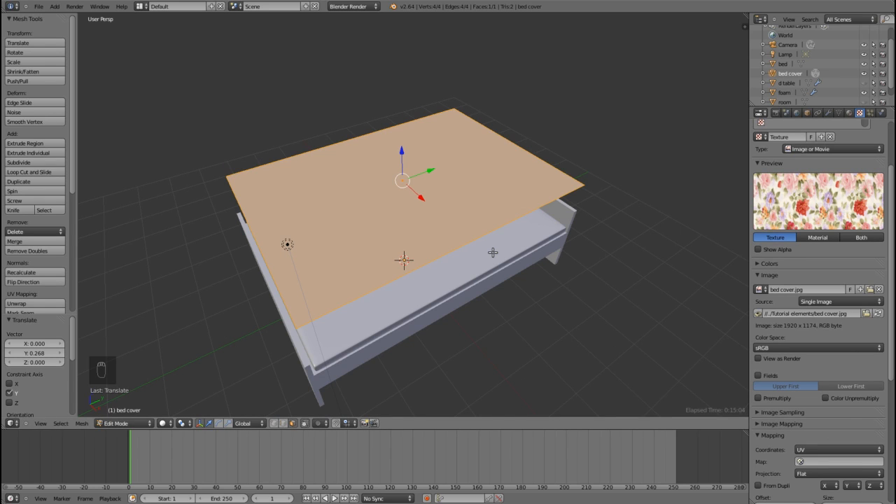
{"action": "key", "text": "F12"}
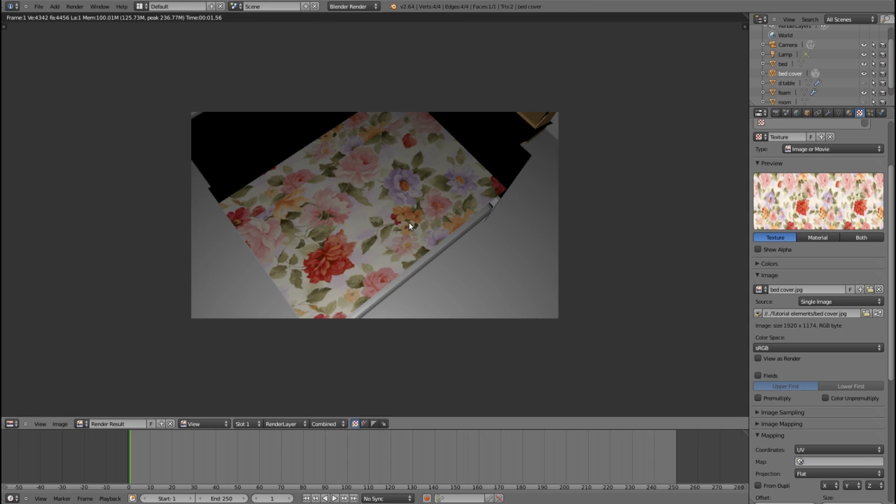
{"action": "key", "text": "Escape"}
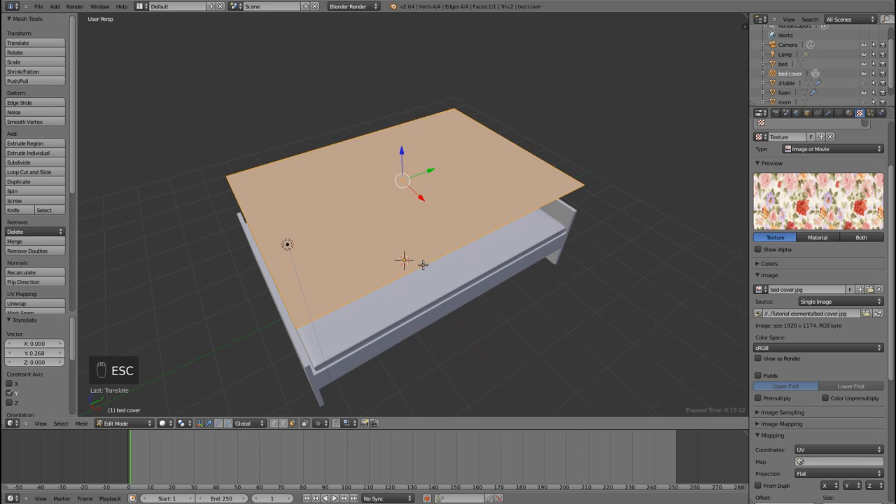
Step: Leave mesh editing and add a Solidify modifier to the bed cover
{"action": "middle_click_drag", "start_coordinate": [467, 278], "coordinate": [445, 271]}
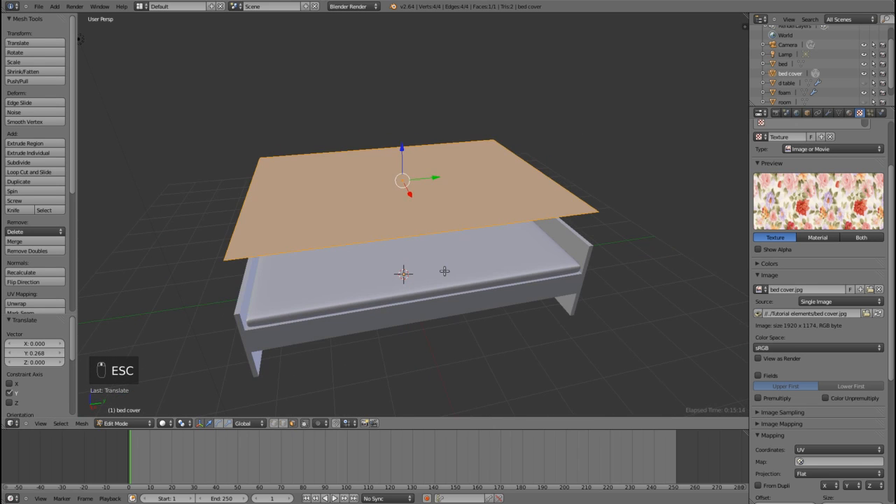
{"action": "mouse_move", "coordinate": [395, 208]}
{"action": "middle_mouse_down"}
{"action": "mouse_move", "coordinate": [405, 213]}
{"action": "mouse_move", "coordinate": [389, 222]}
{"action": "middle_mouse_up"}
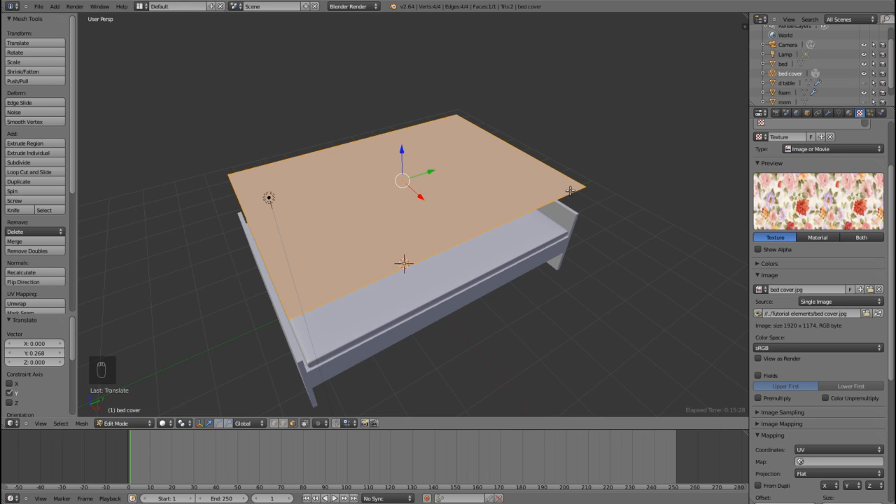
{"action": "key", "text": "Tab"}
{"action": "right_click", "coordinate": [516, 180]}
{"action": "right_click", "coordinate": [558, 180]}
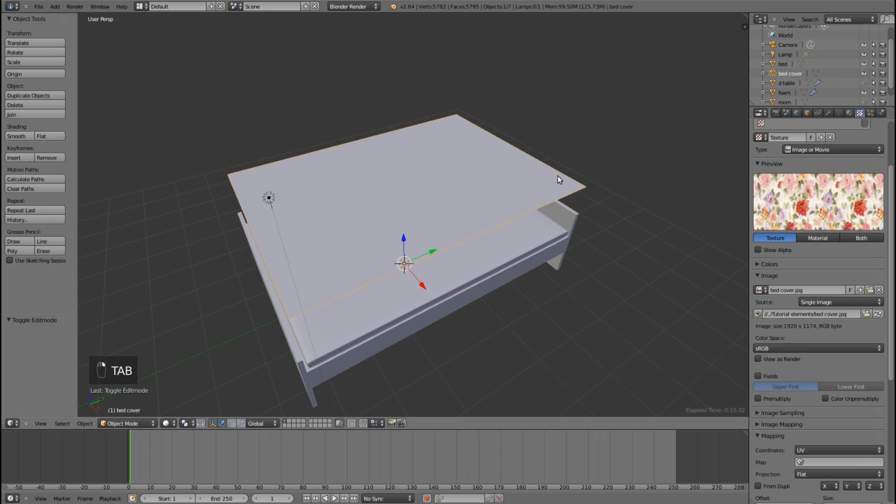
{"action": "left_click", "coordinate": [828, 113]}
{"action": "left_click", "coordinate": [777, 145]}
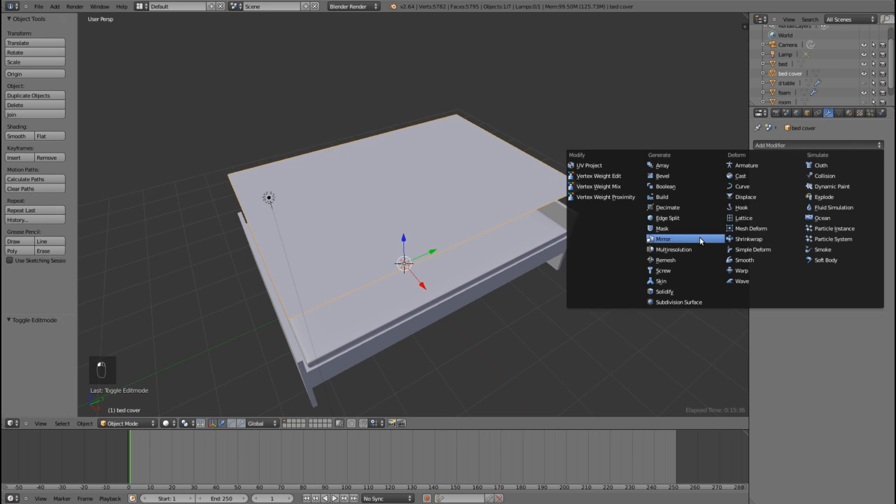
{"action": "left_click", "coordinate": [665, 291]}
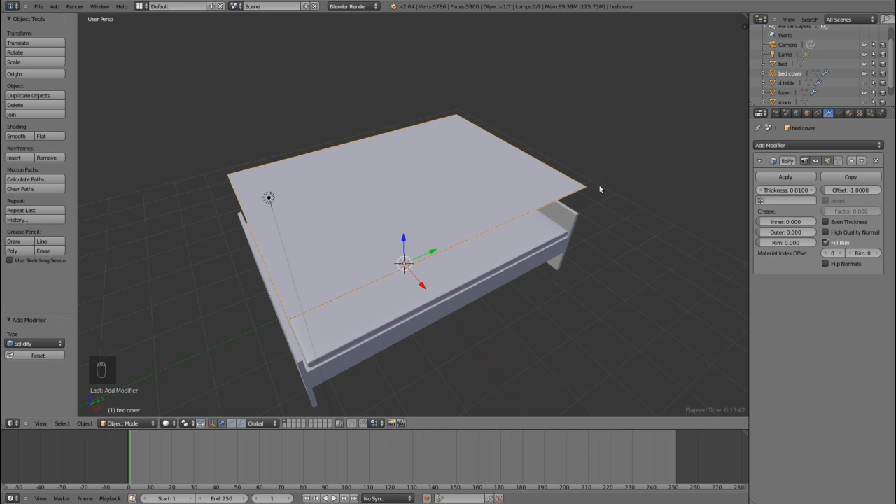
Step: Set the bed cover's Solidify thickness to 0.0050, judging it in an orthographic view from the right side
{"action": "key", "text": "KP_3"}
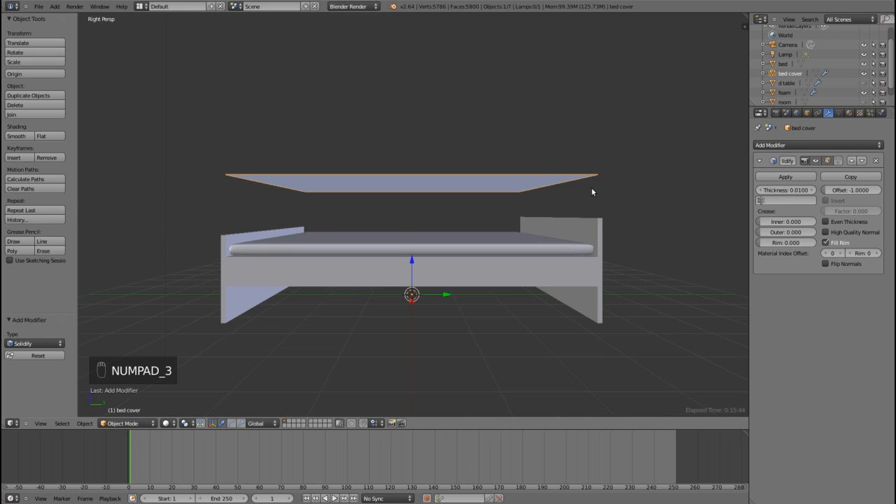
{"action": "key", "text": "KP_5"}
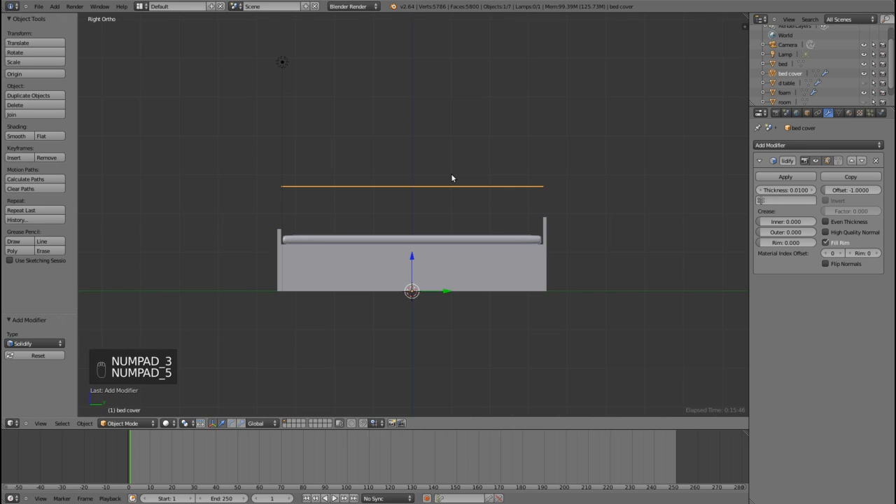
{"action": "scroll", "coordinate": [451, 173], "scroll_direction": "up", "scroll_amount": 8}
{"action": "middle_click_drag", "start_coordinate": [445, 168], "coordinate": [406, 335], "text": "shift"}
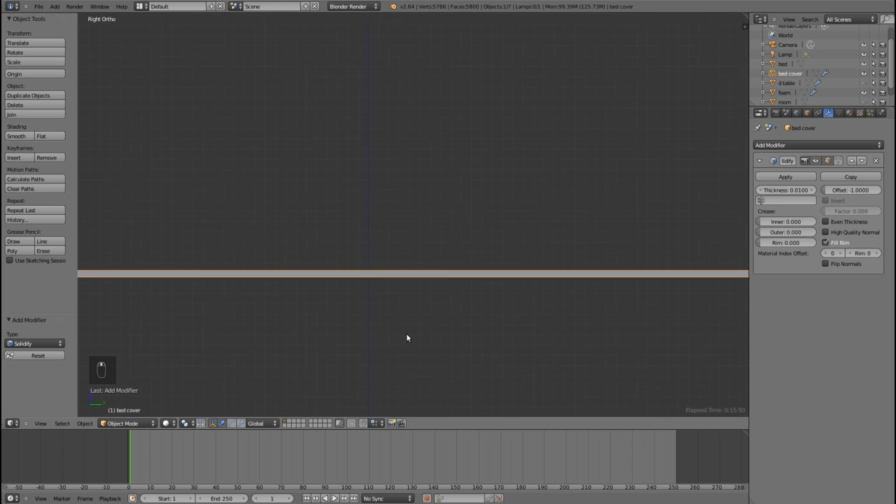
{"action": "scroll", "coordinate": [406, 334], "scroll_direction": "up", "scroll_amount": 2}
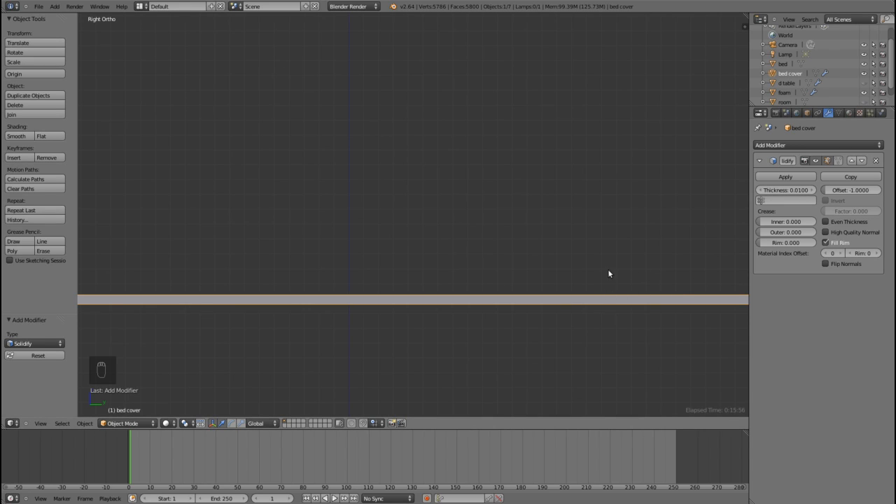
{"action": "left_click", "coordinate": [762, 190]}
{"action": "left_click", "coordinate": [763, 190]}
{"action": "left_click", "coordinate": [763, 191]}
{"action": "left_click", "coordinate": [763, 190]}
{"action": "left_click", "coordinate": [762, 190]}
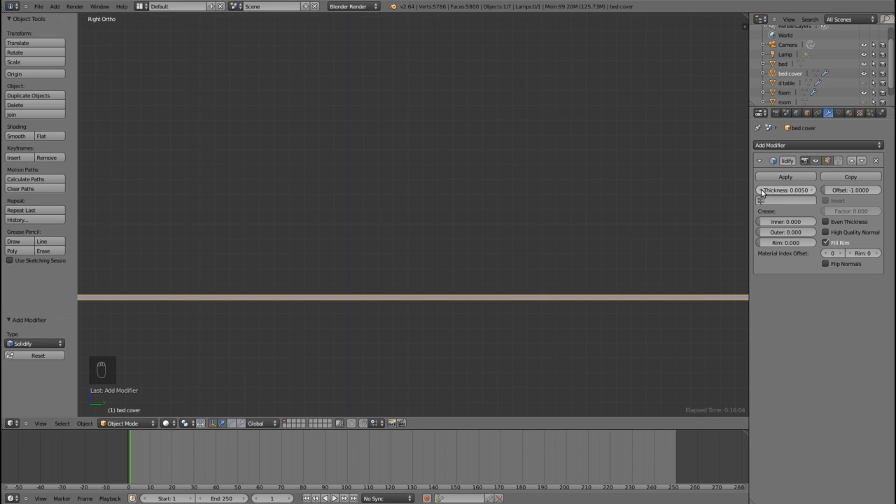
{"action": "scroll", "coordinate": [615, 186], "scroll_direction": "down", "scroll_amount": 8}
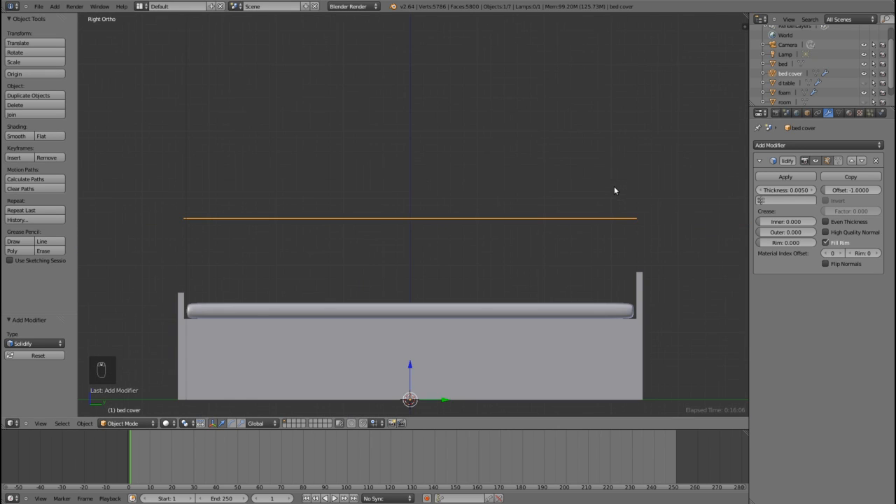
{"action": "mouse_move", "coordinate": [404, 180]}
{"action": "middle_mouse_down"}
{"action": "mouse_move", "coordinate": [421, 204]}
{"action": "mouse_move", "coordinate": [395, 191]}
{"action": "middle_mouse_up"}
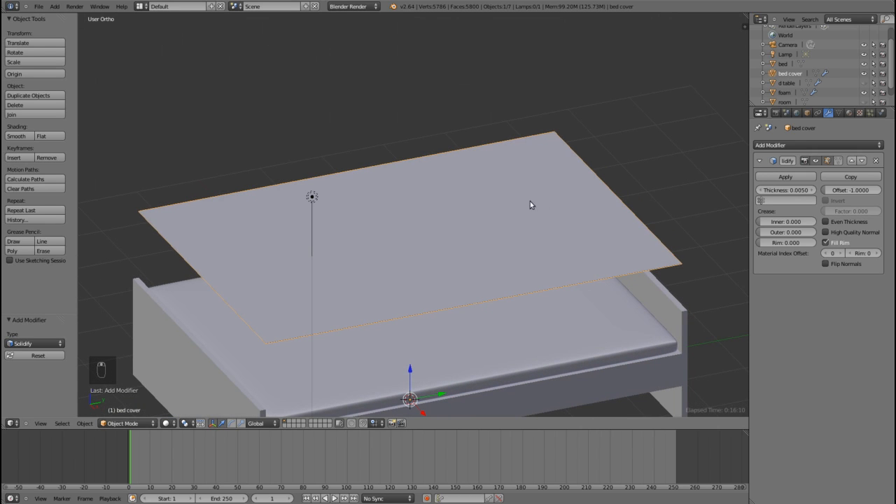
{"action": "middle_click_drag", "start_coordinate": [506, 192], "coordinate": [511, 194]}
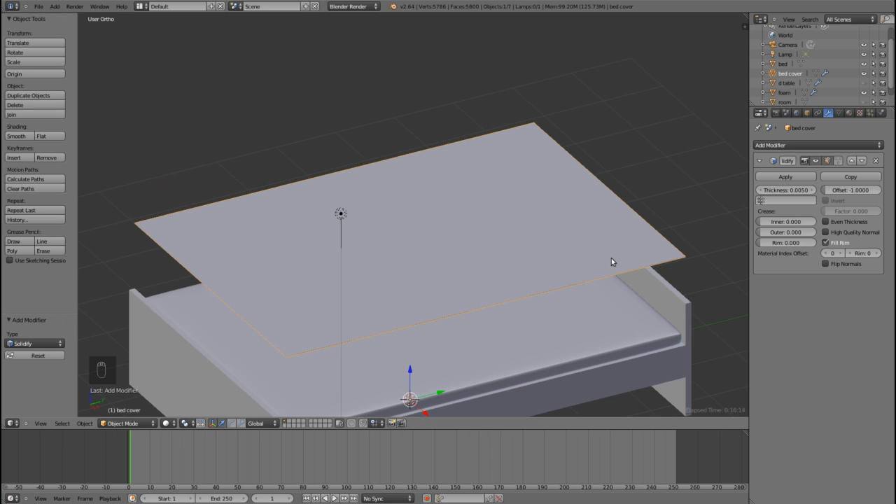
{"action": "key", "text": "Tab"}
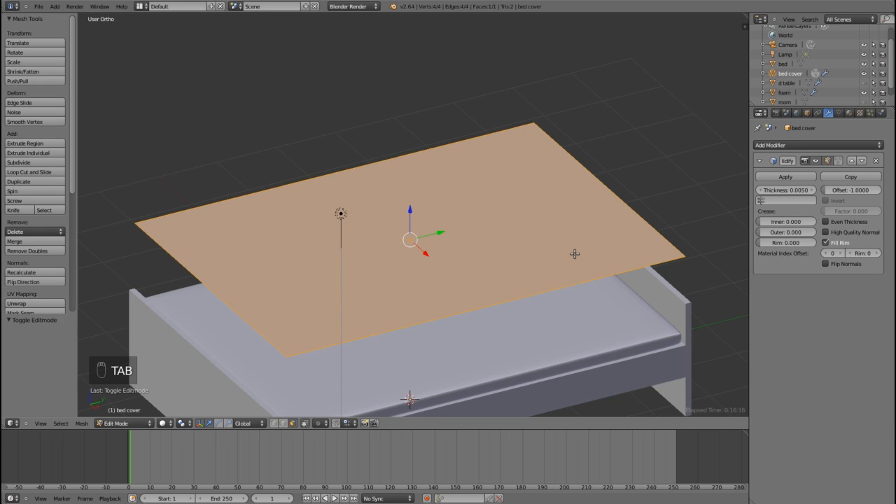
{"action": "key", "text": "KP_7"}
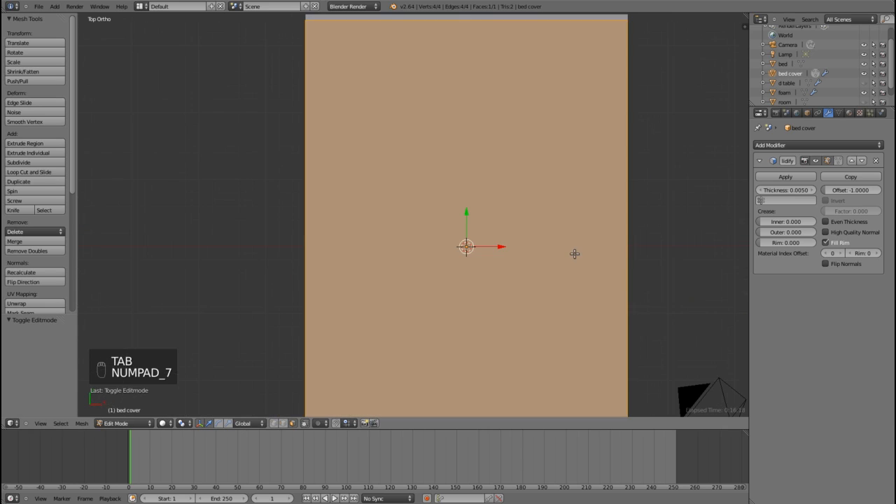
{"action": "scroll", "coordinate": [525, 248], "scroll_direction": "down", "scroll_amount": 3}
{"action": "scroll", "coordinate": [506, 246], "scroll_direction": "up", "scroll_amount": 2}
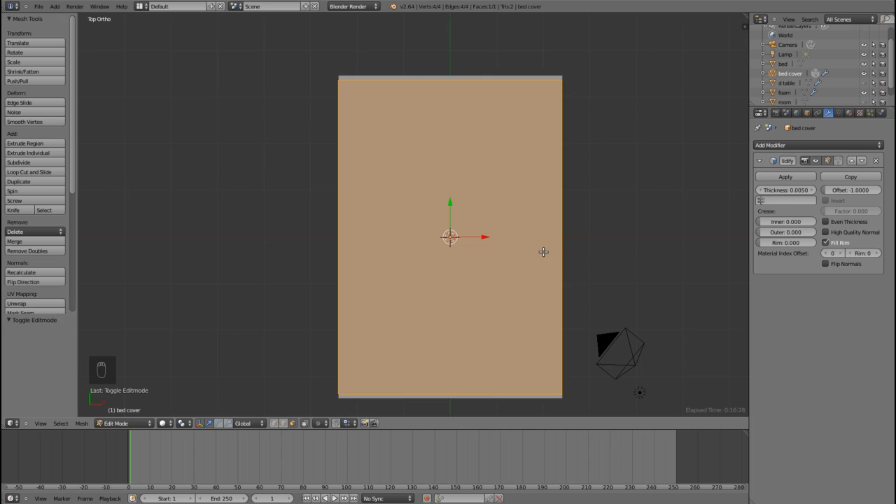
{"action": "key", "text": "s"}
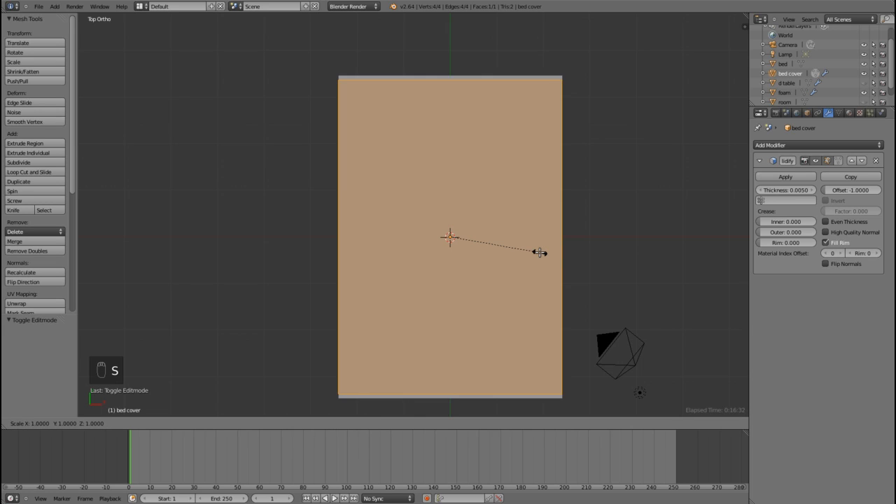
{"action": "right_click", "coordinate": [540, 253]}
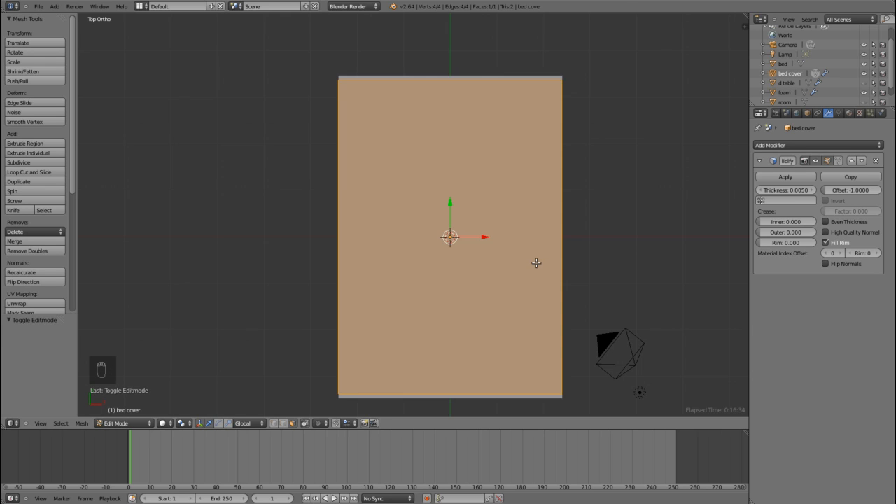
{"action": "key", "text": "Tab"}
Step: Show the scene as wireframe from above and scale the bed cover object by about 1.333 along X, beyond the mattress sides
{"action": "middle_click_drag", "start_coordinate": [588, 285], "coordinate": [467, 186], "text": "shift"}
{"action": "scroll", "coordinate": [467, 187], "scroll_direction": "up", "scroll_amount": 6}
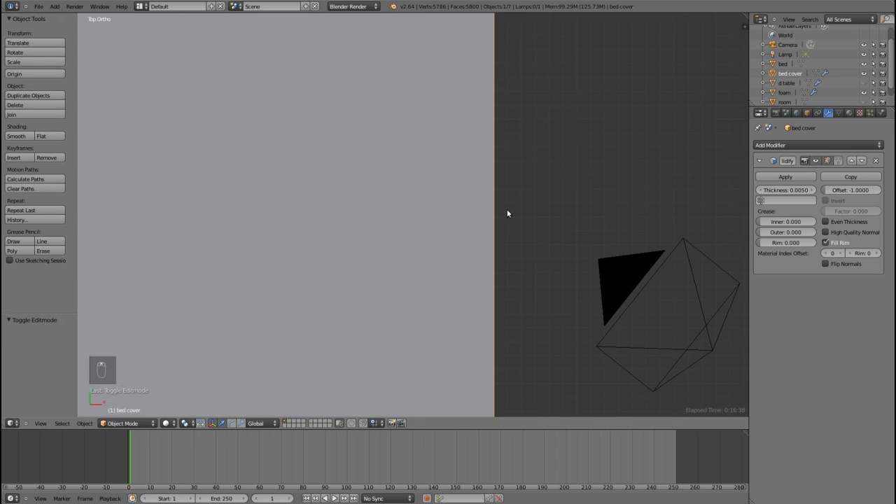
{"action": "key", "text": "z"}
{"action": "middle_click_drag", "start_coordinate": [556, 212], "coordinate": [439, 226], "text": "shift"}
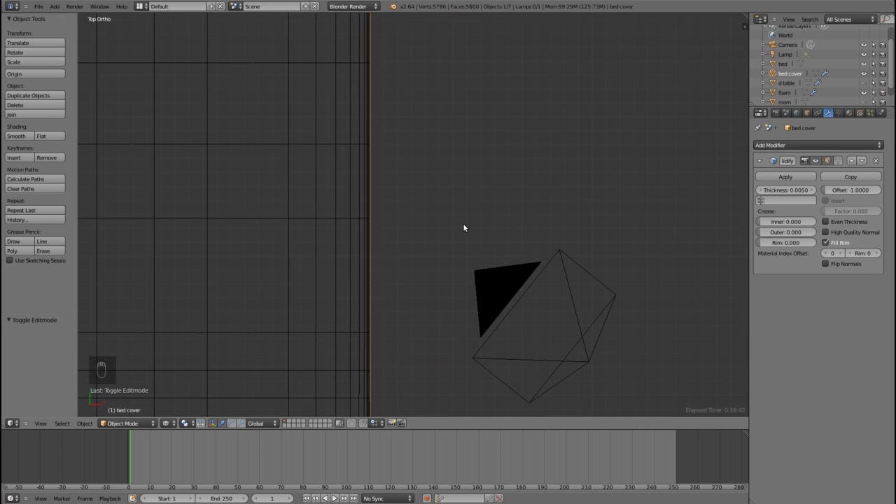
{"action": "key", "text": "s"}
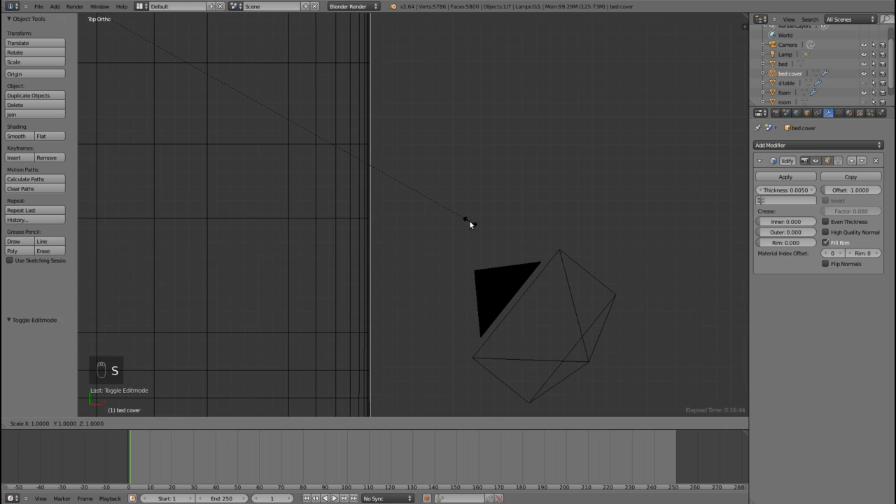
{"action": "key", "text": "x"}
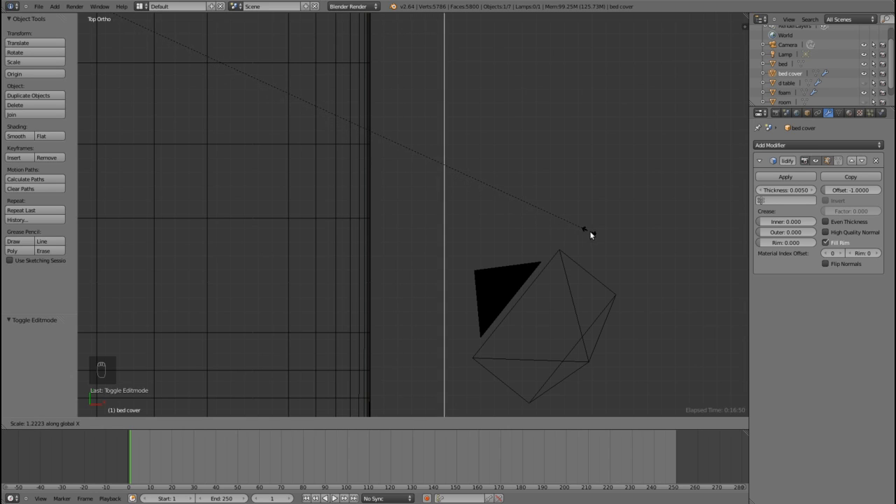
{"action": "left_click", "coordinate": [647, 233]}
{"action": "scroll", "coordinate": [642, 223], "scroll_direction": "down", "scroll_amount": 5}
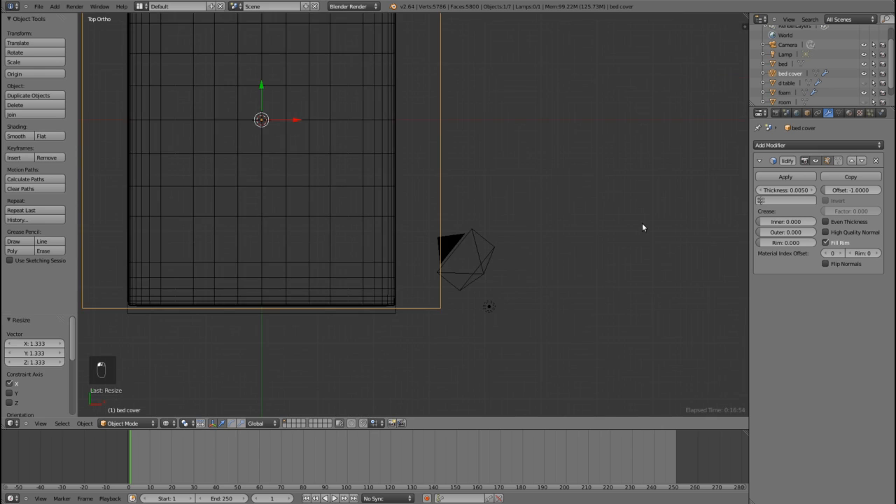
Step: Return the viewport to solid shading and inspect the widened bed cover above the bed at an angle
{"action": "middle_click_drag", "start_coordinate": [579, 256], "coordinate": [529, 211]}
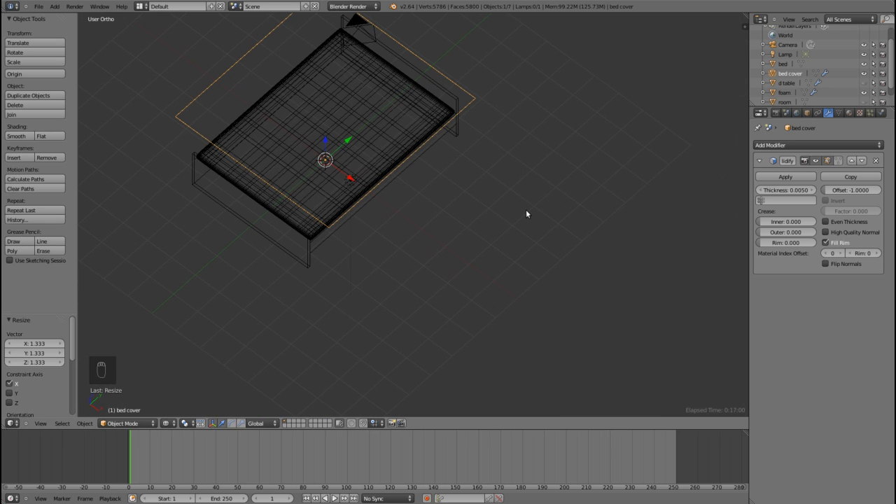
{"action": "key", "text": "Tab"}
{"action": "key", "text": "Tab"}
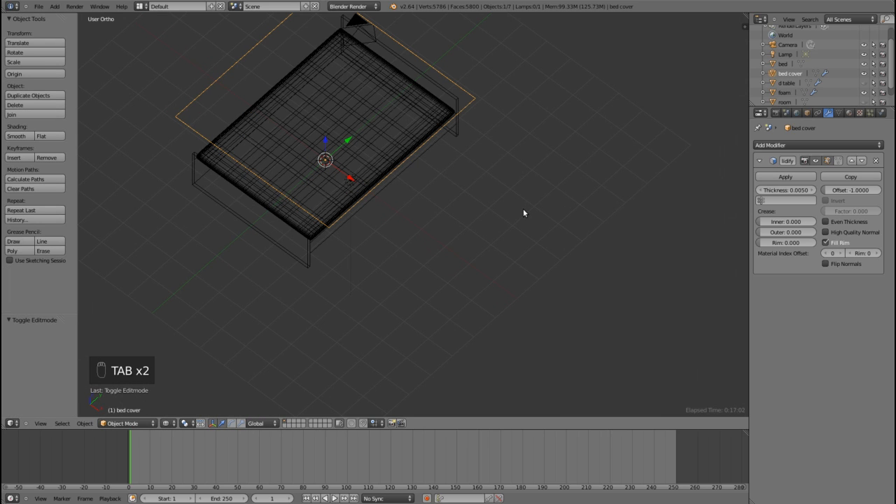
{"action": "key", "text": "z"}
{"action": "mouse_move", "coordinate": [496, 210]}
{"action": "middle_mouse_down"}
{"action": "mouse_move", "coordinate": [478, 213]}
{"action": "mouse_move", "coordinate": [436, 186]}
{"action": "mouse_move", "coordinate": [490, 201]}
{"action": "mouse_move", "coordinate": [520, 273]}
{"action": "mouse_move", "coordinate": [472, 240]}
{"action": "middle_mouse_up"}
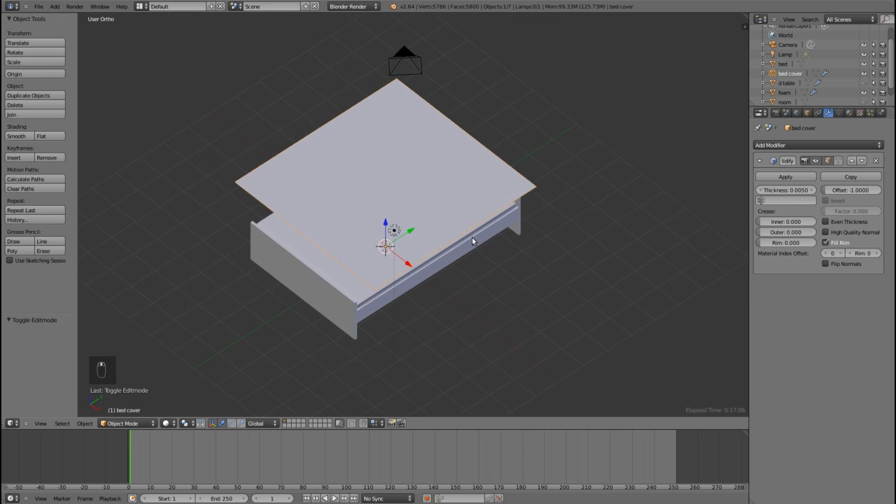
{"action": "scroll", "coordinate": [472, 238], "scroll_direction": "up", "scroll_amount": 1}
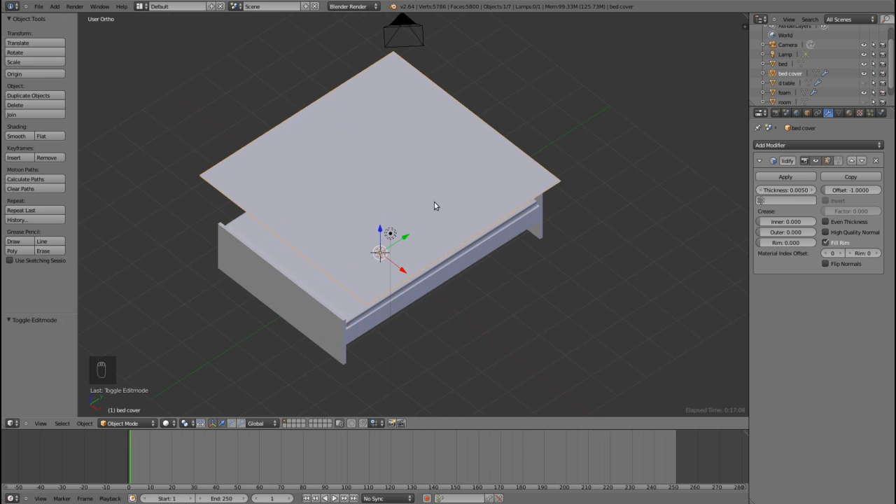
Step: Check the floral bed cover in a test render, and open its mesh for editing in the UV Editing layout
{"action": "key", "text": "F12"}
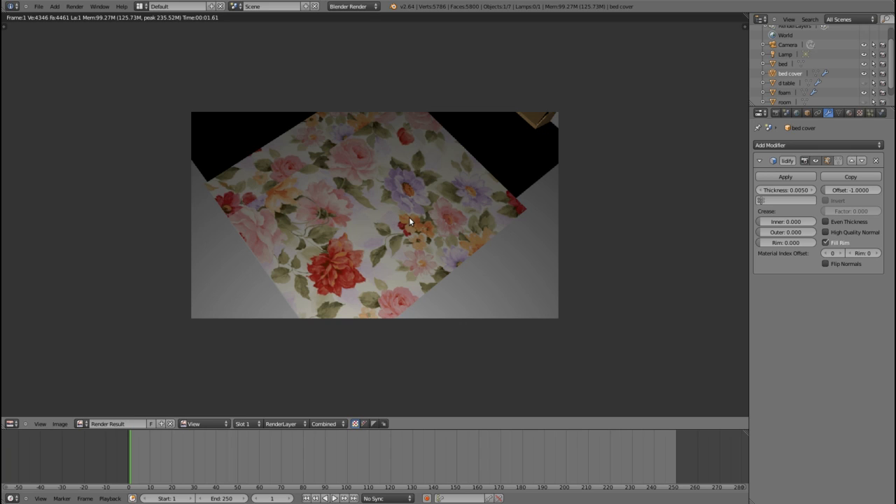
{"action": "key", "text": "Escape"}
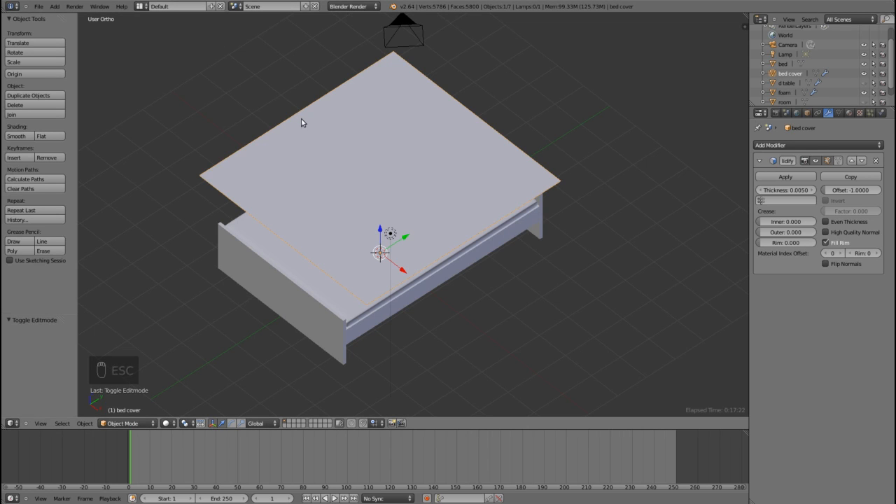
{"action": "key", "text": "Tab"}
{"action": "left_click", "coordinate": [141, 7]}
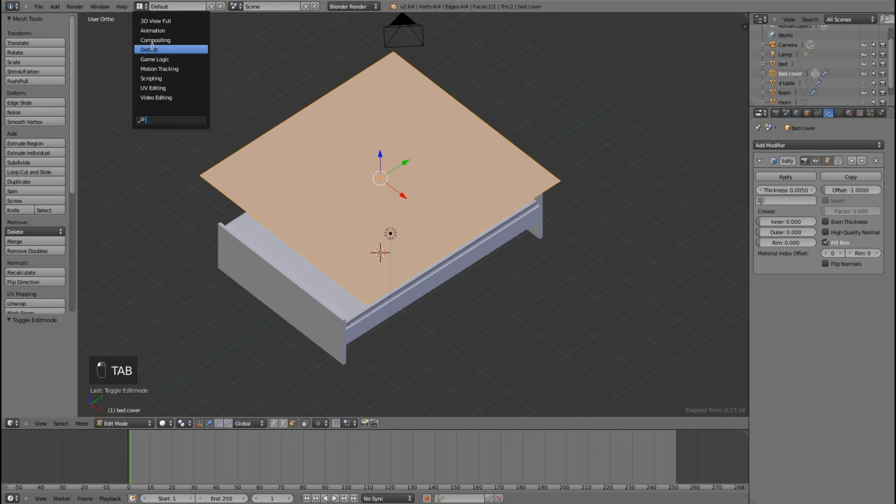
{"action": "left_click", "coordinate": [152, 87]}
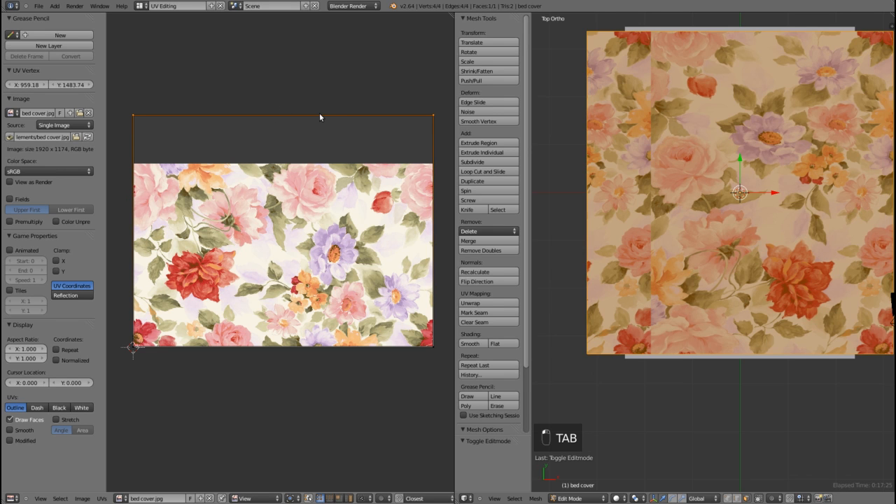
Step: Move the bed cover's upper UV edge up along Y by 0.140 and return to the Default layout
{"action": "key", "text": "g"}
{"action": "key", "text": "y"}
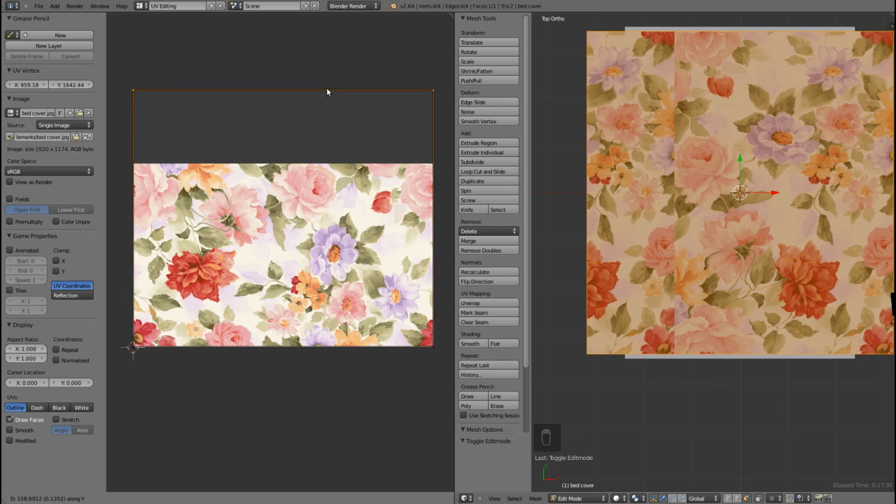
{"action": "left_click", "coordinate": [327, 90]}
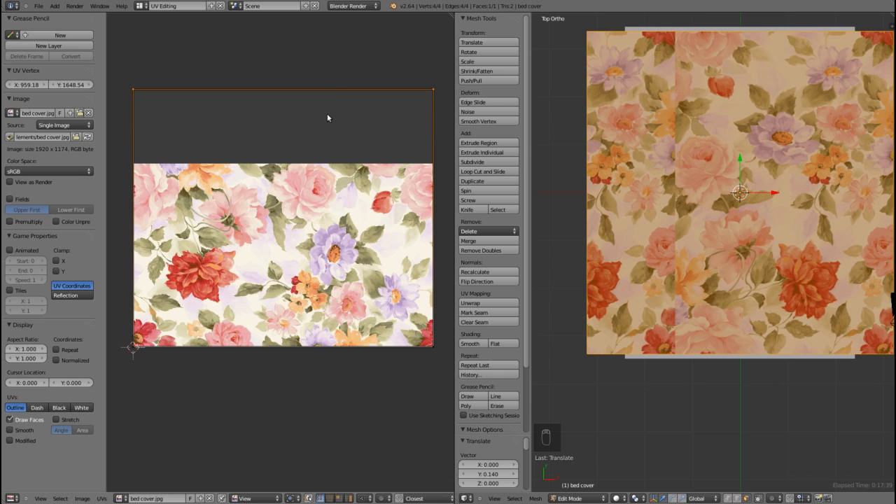
{"action": "scroll", "coordinate": [327, 116], "scroll_direction": "down", "scroll_amount": 2}
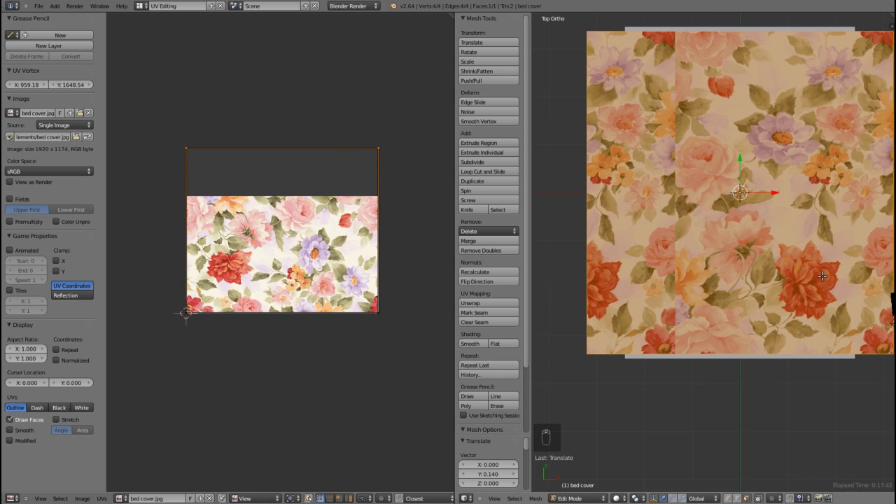
{"action": "left_click", "coordinate": [142, 6]}
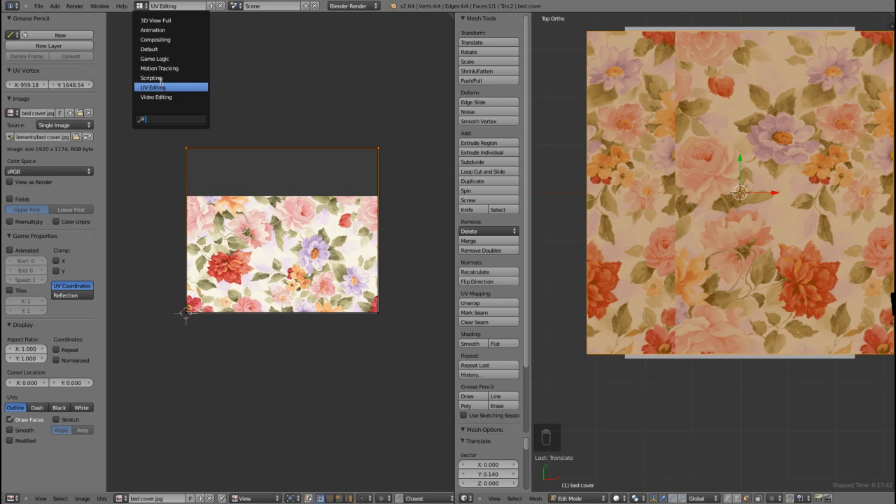
{"action": "left_click", "coordinate": [169, 52]}
Step: Subdivide the bed cover mesh with 10 cuts, working in the top orthographic view
{"action": "scroll", "coordinate": [247, 136], "scroll_direction": "down", "scroll_amount": 1}
{"action": "middle_click_drag", "start_coordinate": [246, 168], "coordinate": [284, 140]}
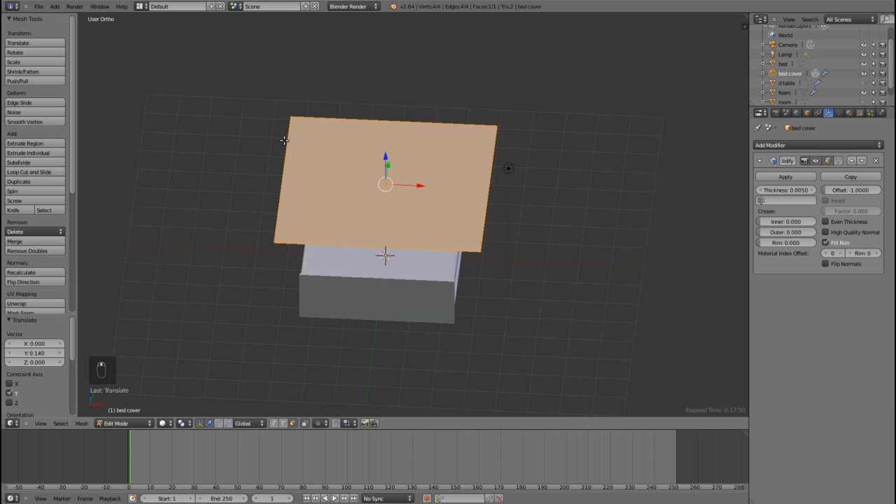
{"action": "key", "text": "KP_7"}
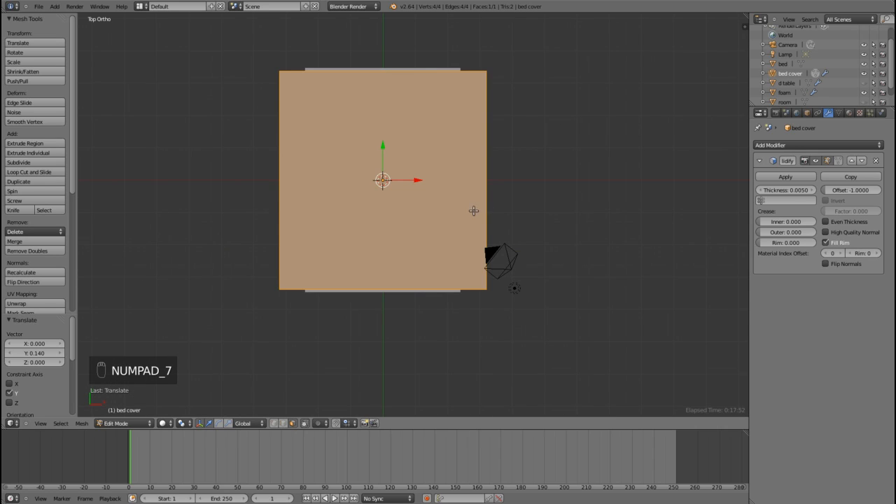
{"action": "scroll", "coordinate": [473, 211], "scroll_direction": "up", "scroll_amount": 1}
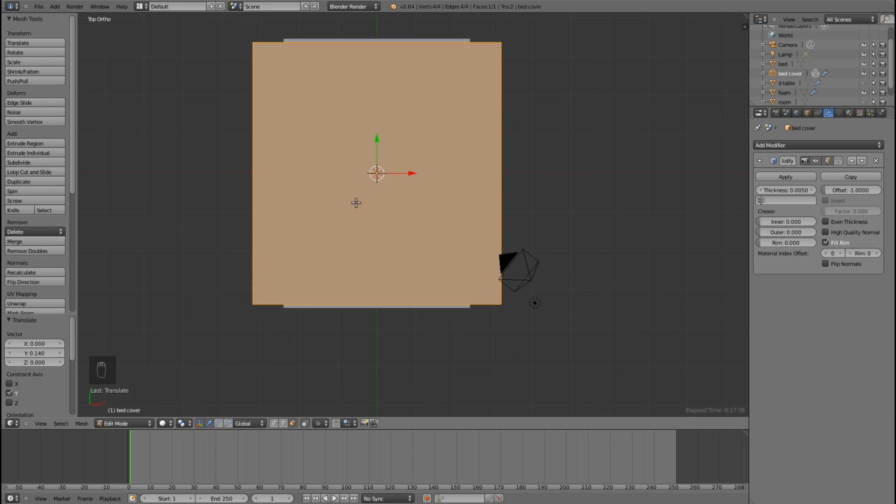
{"action": "key", "text": "w"}
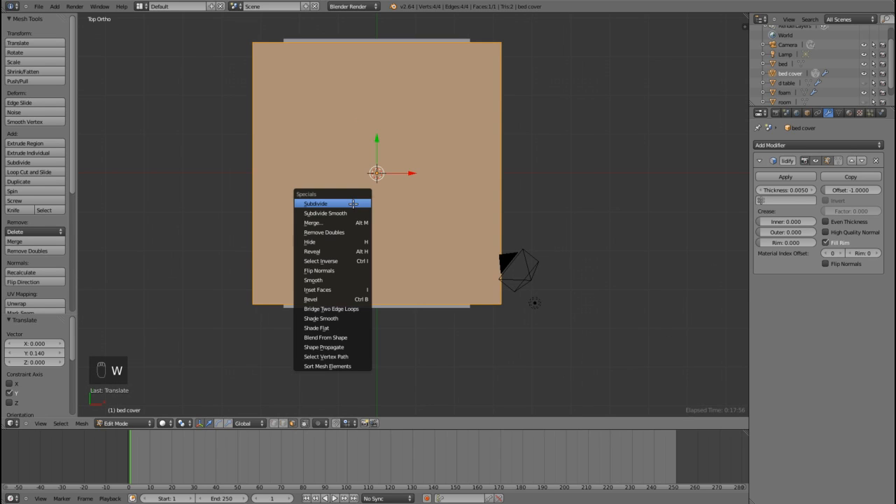
{"action": "left_click", "coordinate": [317, 203]}
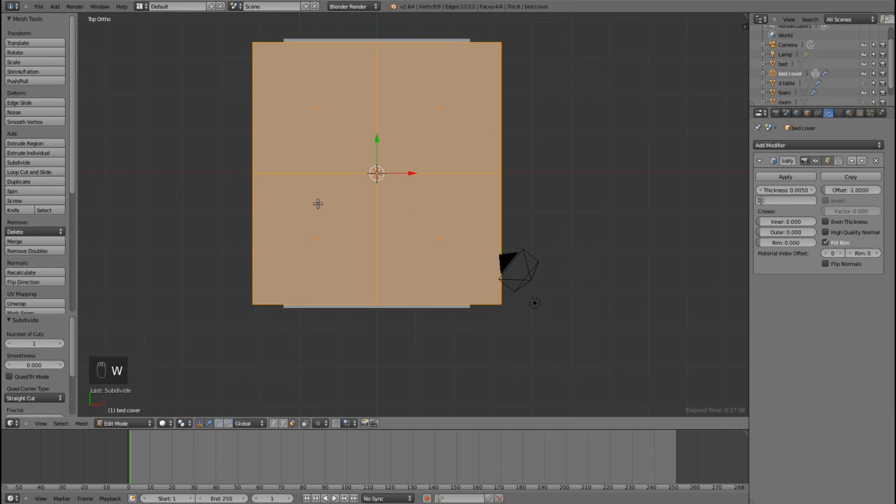
{"action": "left_click", "coordinate": [61, 344]}
{"action": "left_click", "coordinate": [61, 344]}
{"action": "left_click", "coordinate": [61, 345]}
{"action": "left_click", "coordinate": [61, 344]}
{"action": "left_click", "coordinate": [61, 344]}
{"action": "left_click", "coordinate": [61, 345]}
{"action": "left_click", "coordinate": [61, 344]}
{"action": "left_click", "coordinate": [61, 345]}
{"action": "left_click", "coordinate": [61, 345]}
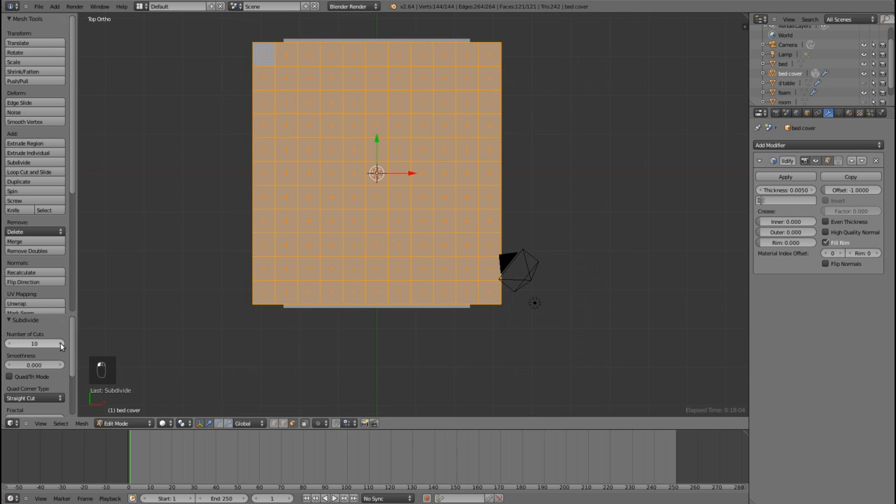
Step: Subdivide the whole bed cover mesh a second time with 5 cuts
{"action": "key", "text": "w"}
{"action": "left_click", "coordinate": [222, 152]}
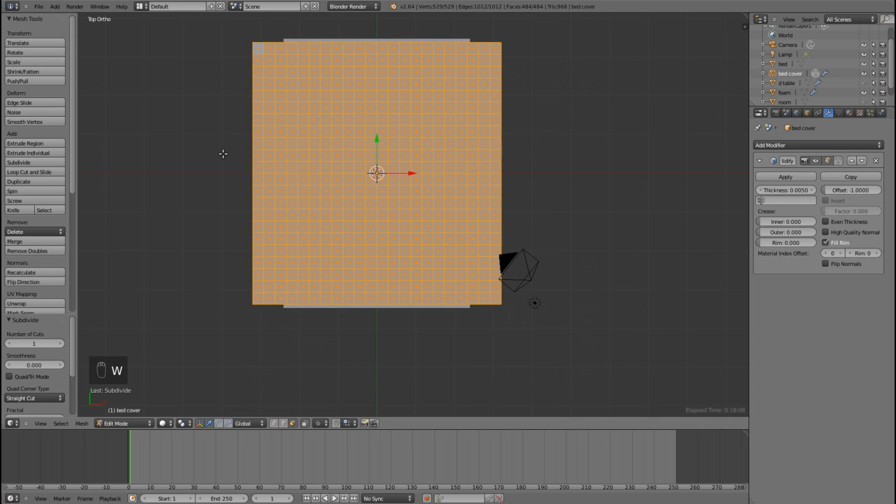
{"action": "left_click", "coordinate": [59, 345]}
{"action": "left_click", "coordinate": [59, 345]}
{"action": "left_click", "coordinate": [59, 345]}
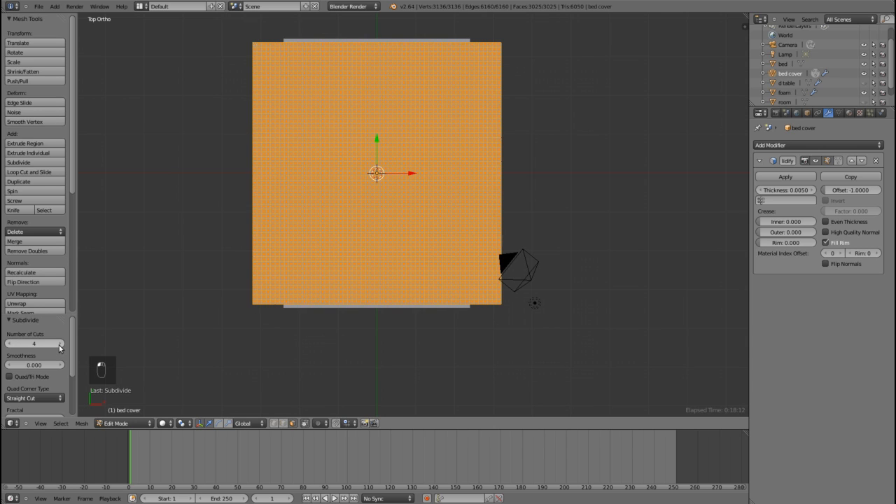
{"action": "left_click", "coordinate": [60, 345]}
Step: Leave mesh editing and enable Cloth physics on the bed cover
{"action": "middle_click_drag", "start_coordinate": [562, 363], "coordinate": [453, 256]}
{"action": "scroll", "coordinate": [477, 282], "scroll_direction": "up", "scroll_amount": 3}
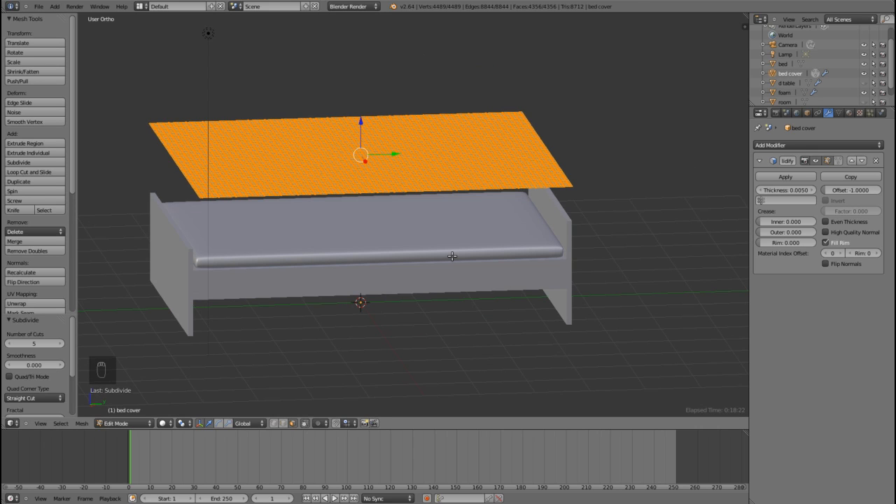
{"action": "key", "text": "Tab"}
{"action": "middle_click_drag", "start_coordinate": [444, 224], "coordinate": [376, 223]}
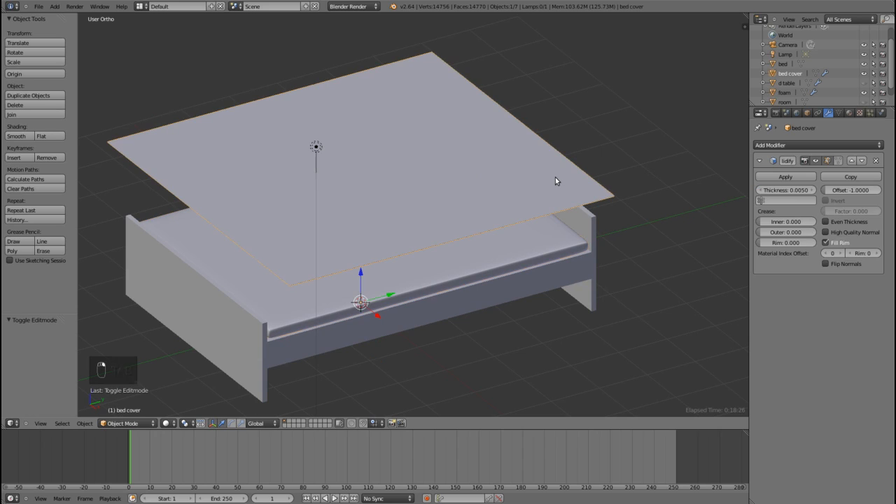
{"action": "left_click", "coordinate": [881, 113]}
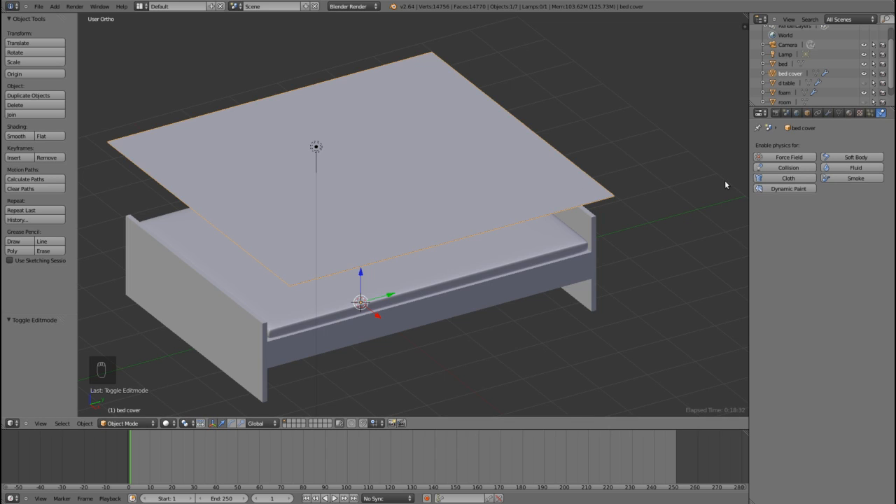
{"action": "left_click", "coordinate": [784, 179]}
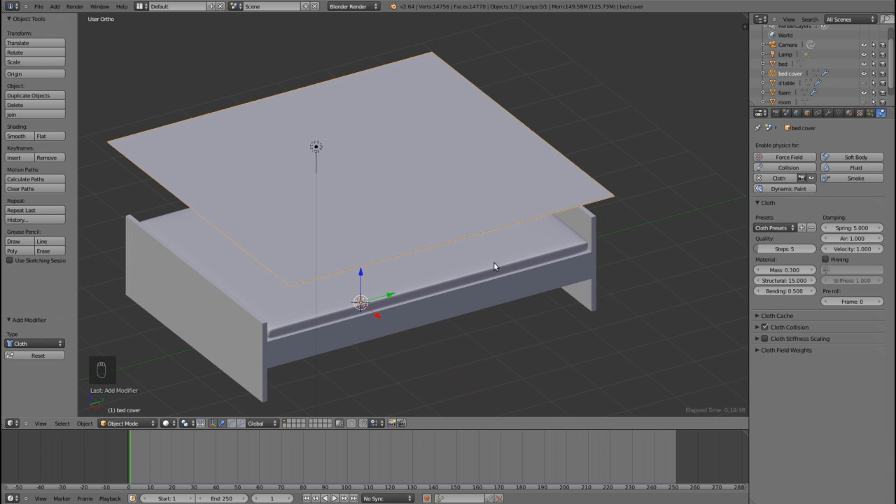
Step: Enable Collision physics on both the foam mattress and the bed frame
{"action": "right_click", "coordinate": [518, 259]}
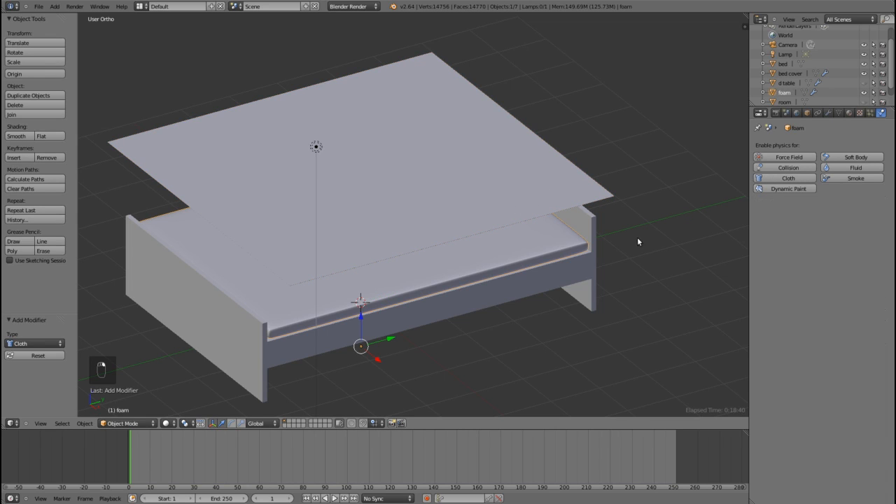
{"action": "left_click", "coordinate": [789, 168]}
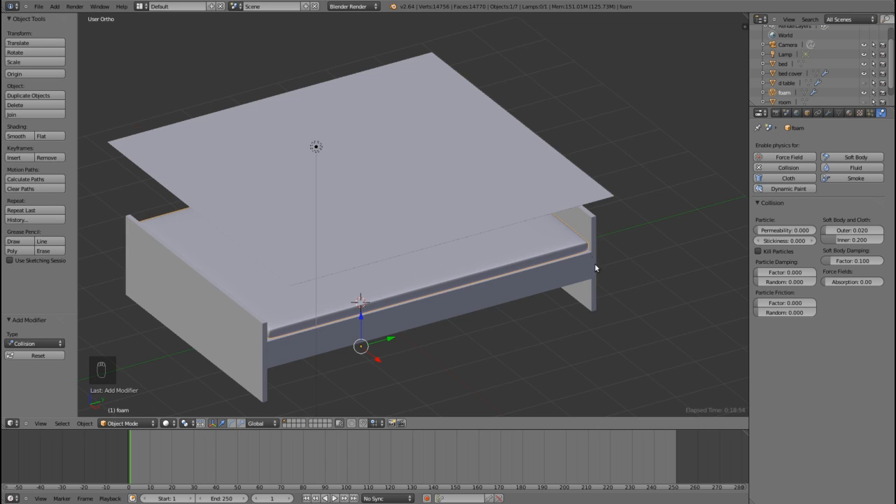
{"action": "right_click", "coordinate": [594, 239]}
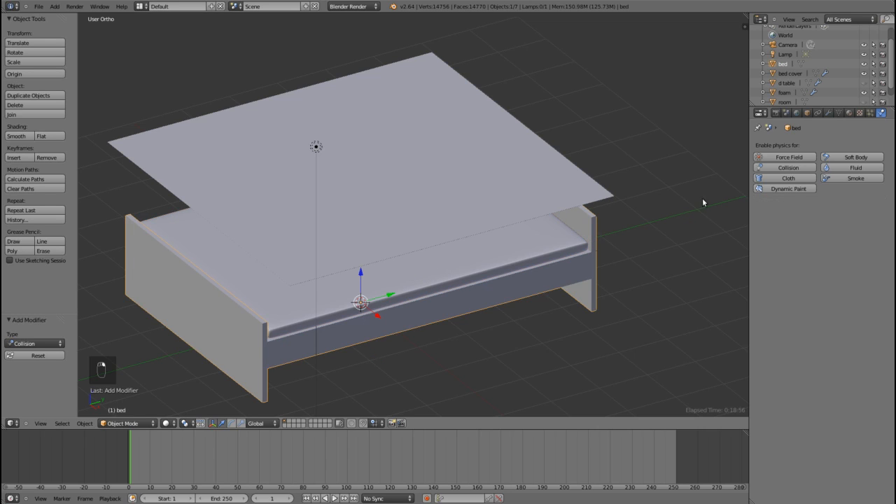
{"action": "left_click", "coordinate": [775, 169]}
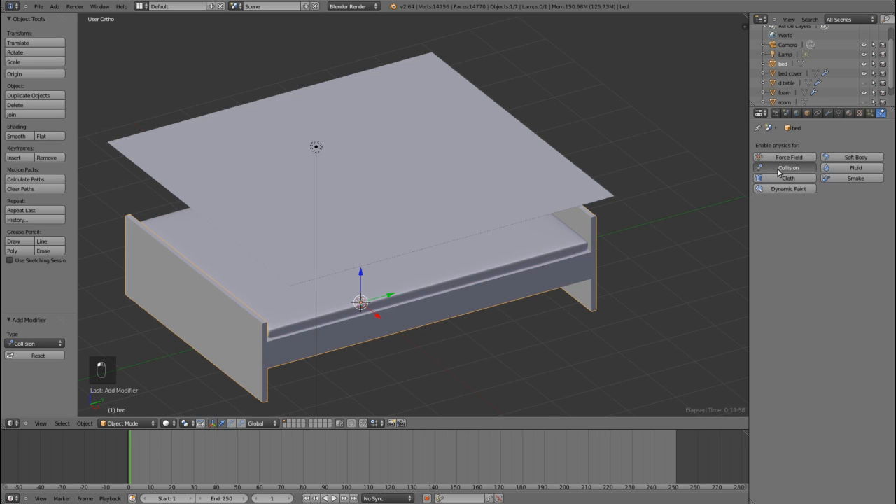
{"action": "right_click", "coordinate": [562, 251]}
{"action": "right_click", "coordinate": [590, 232]}
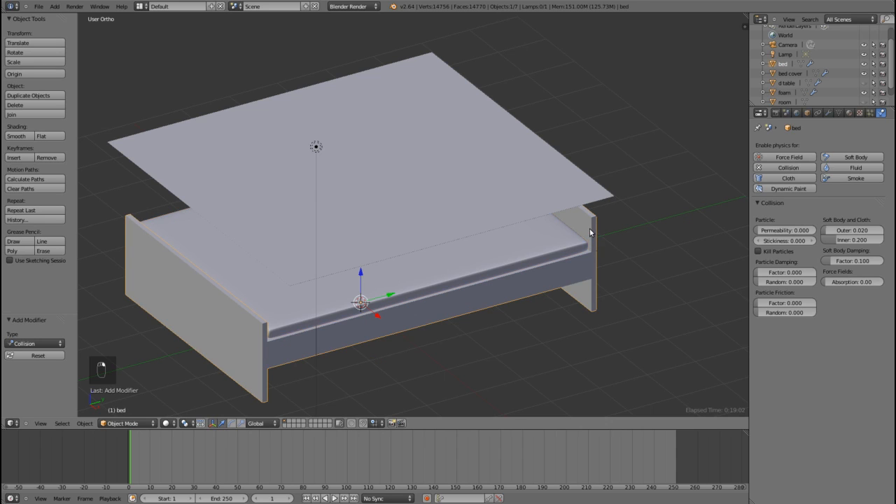
Step: Set the end frame of the bed cover's cloth cache to 100
{"action": "right_click", "coordinate": [493, 201]}
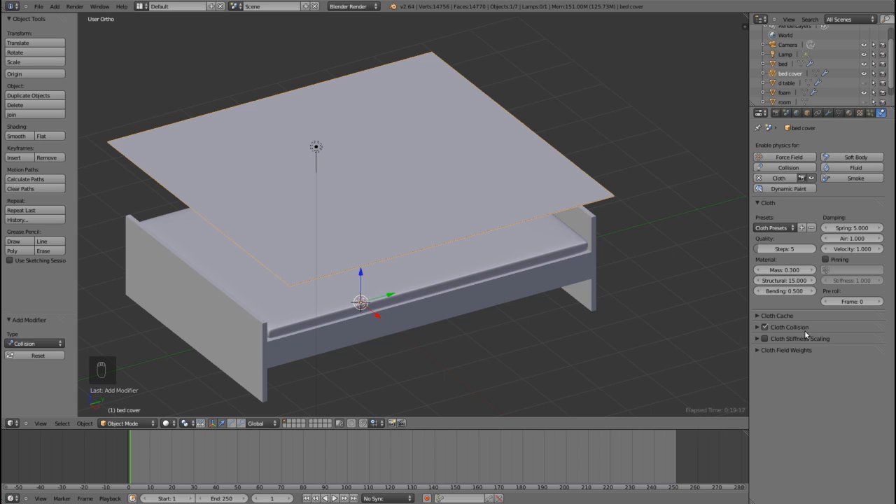
{"action": "left_click", "coordinate": [766, 316]}
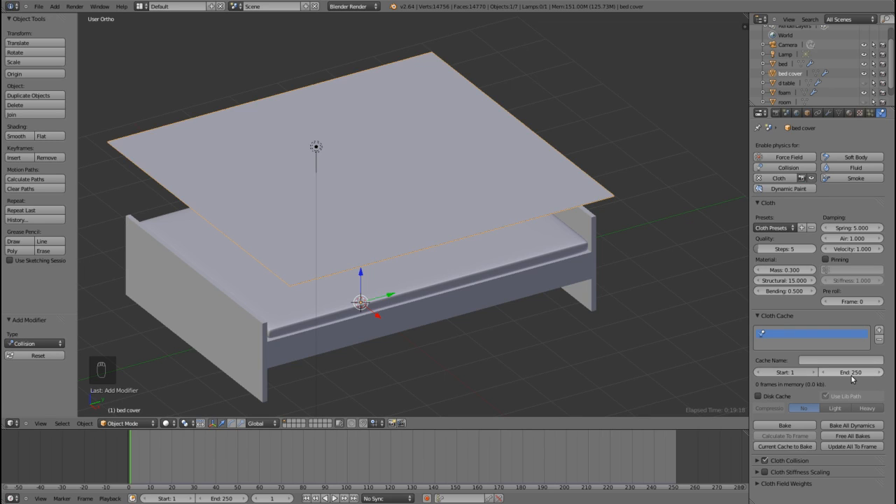
{"action": "left_click", "coordinate": [856, 375]}
{"action": "type", "text": "100"}
{"action": "key", "text": "Return"}
Step: Set the scene's end frame to 100 in the render dimensions
{"action": "left_click", "coordinate": [775, 114]}
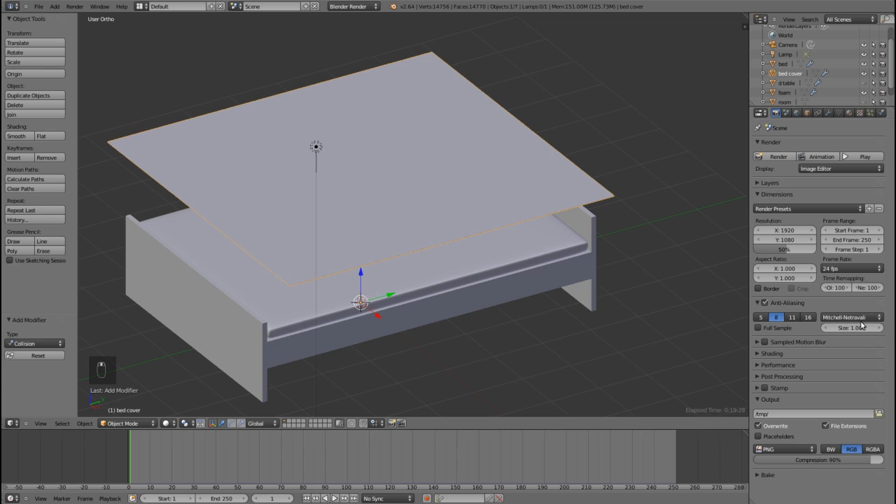
{"action": "left_click", "coordinate": [862, 241]}
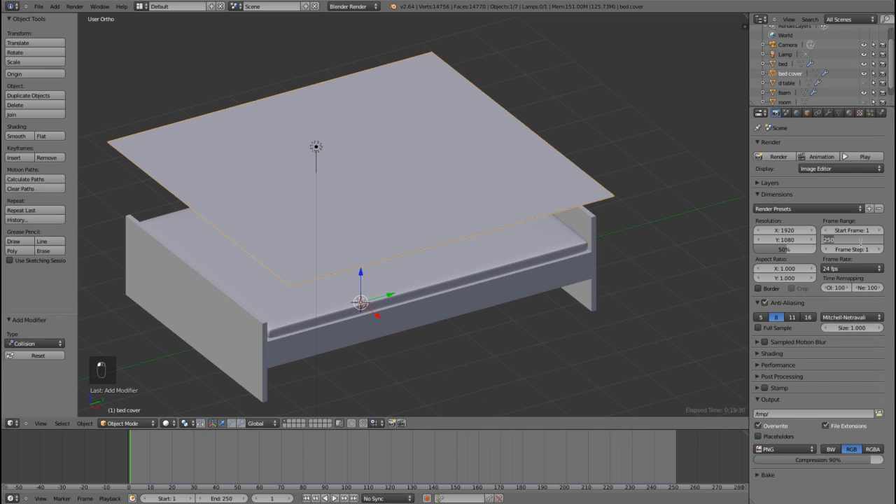
{"action": "type", "text": "100"}
{"action": "key", "text": "Return"}
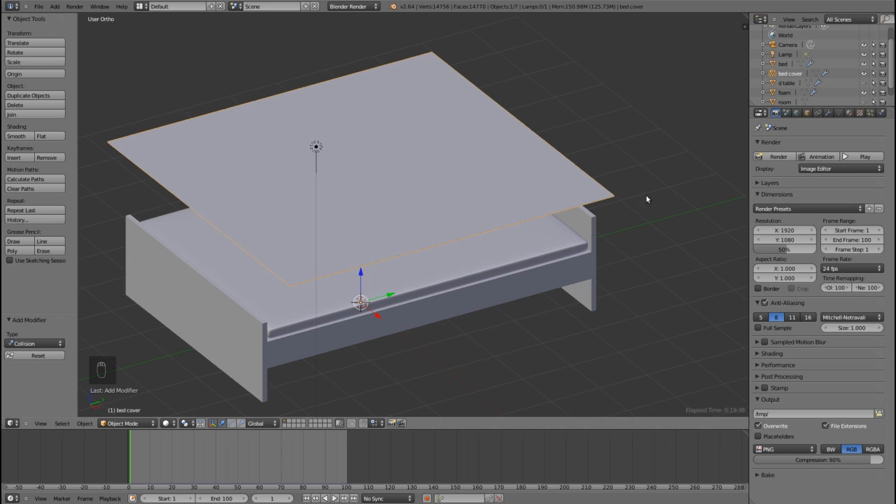
Step: Bake the bed cover's cloth simulation and play the animation, inspecting the drape over the bed from a low side angle
{"action": "left_click", "coordinate": [881, 113]}
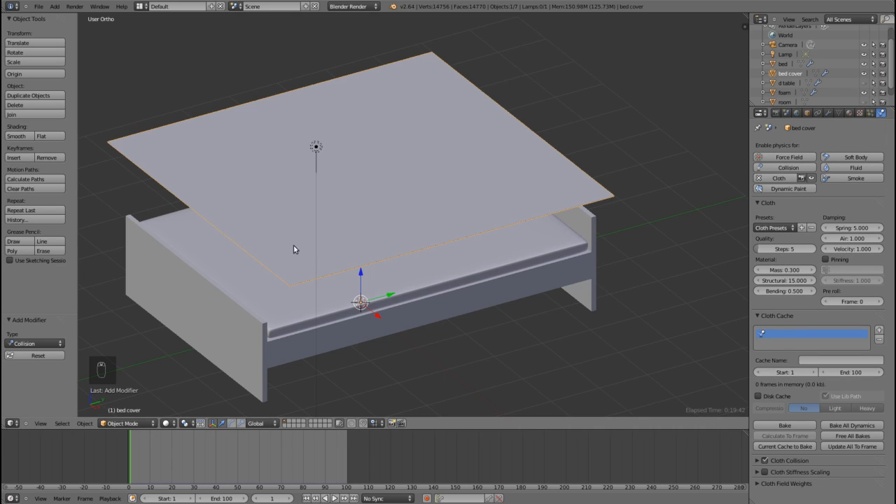
{"action": "left_click", "coordinate": [782, 425]}
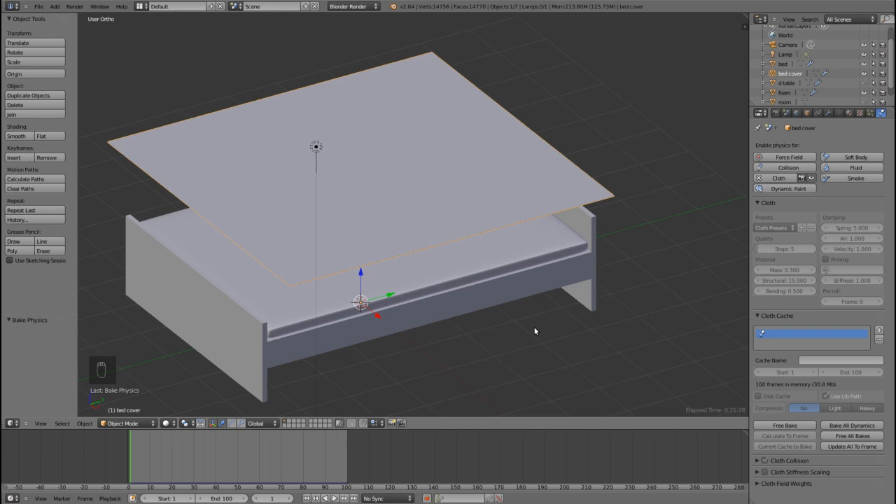
{"action": "left_click", "coordinate": [334, 499]}
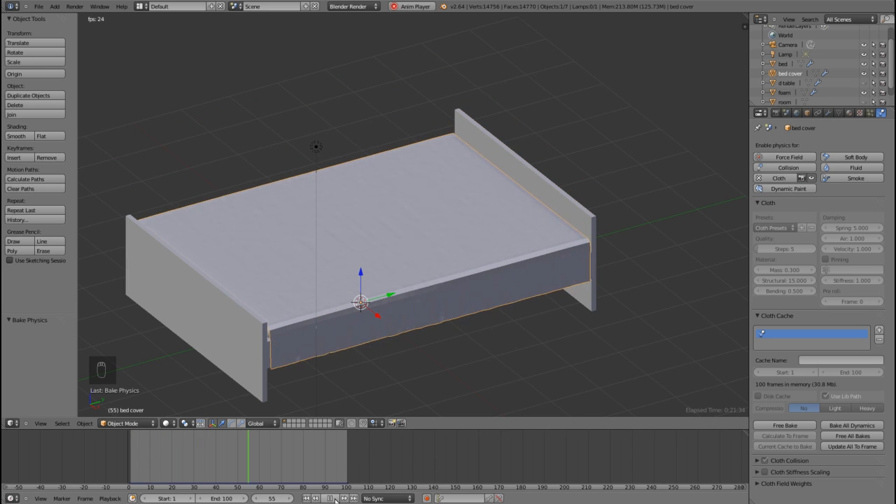
{"action": "middle_click_drag", "start_coordinate": [416, 358], "coordinate": [465, 267]}
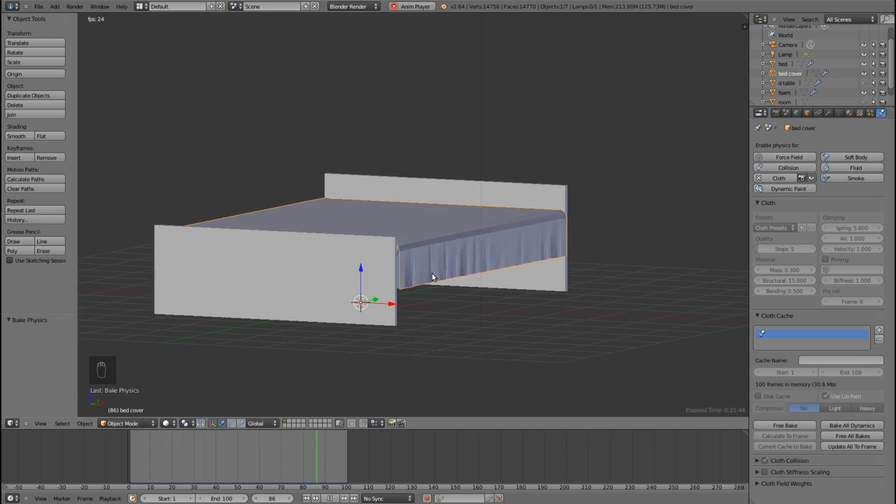
{"action": "scroll", "coordinate": [443, 274], "scroll_direction": "up", "scroll_amount": 3}
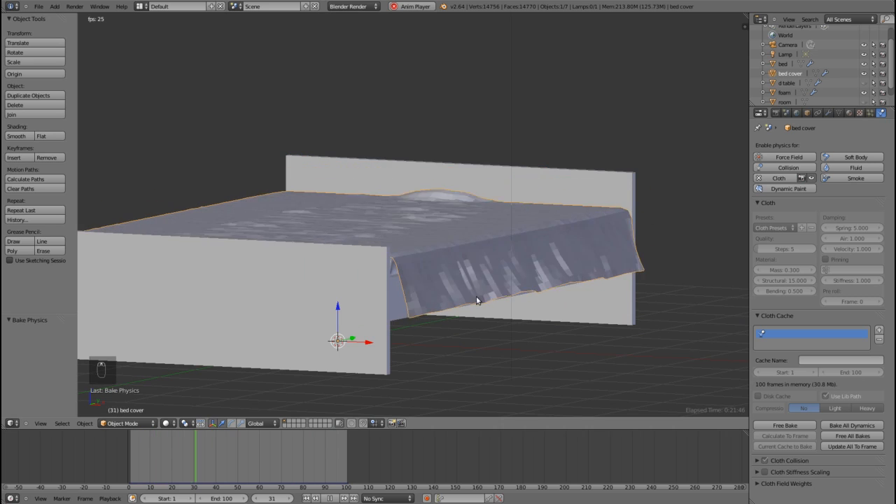
Step: Stop the animation playback and scrub the timeline to frame 86, checking how the bed cover hangs
{"action": "scroll", "coordinate": [475, 299], "scroll_direction": "up", "scroll_amount": 2}
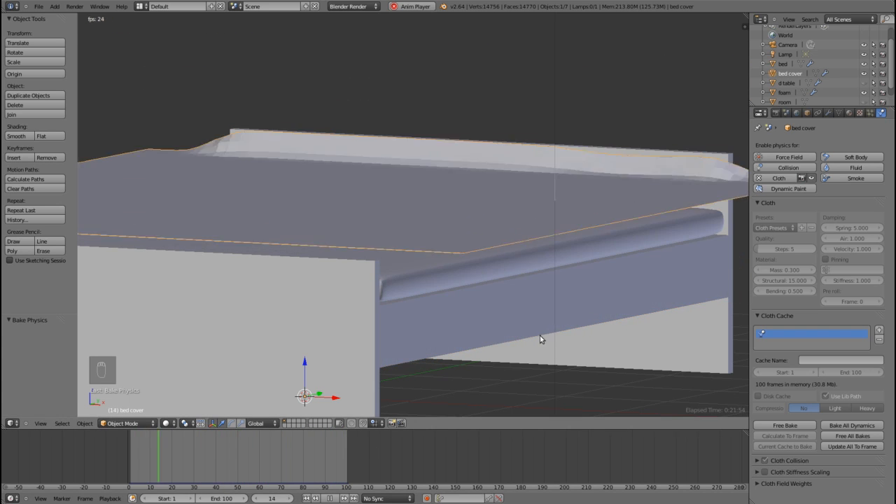
{"action": "left_click", "coordinate": [330, 498]}
{"action": "left_click", "coordinate": [335, 461]}
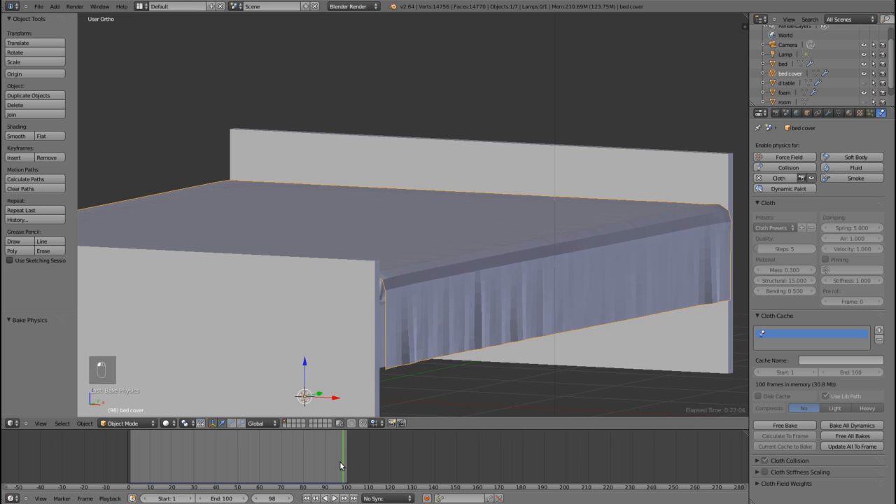
{"action": "left_click_drag", "start_coordinate": [334, 466], "coordinate": [315, 470]}
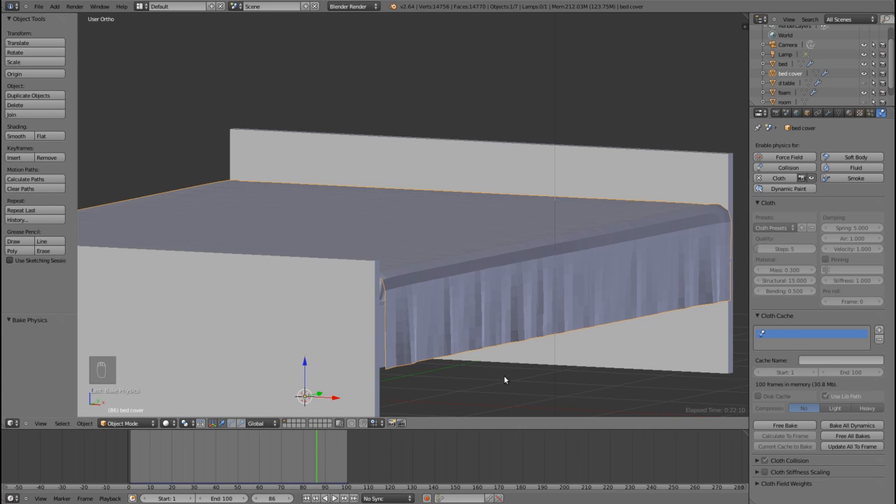
{"action": "scroll", "coordinate": [504, 373], "scroll_direction": "down", "scroll_amount": 1}
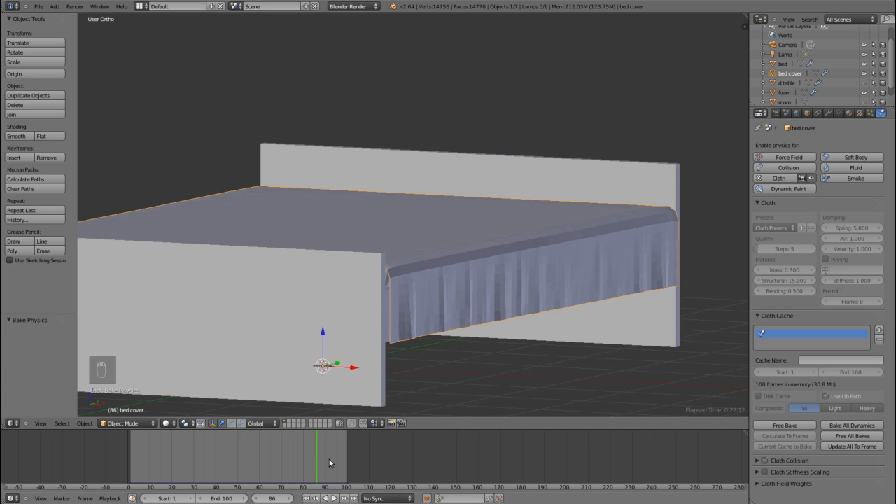
{"action": "middle_click_drag", "start_coordinate": [463, 385], "coordinate": [466, 354]}
{"action": "scroll", "coordinate": [489, 377], "scroll_direction": "down", "scroll_amount": 2}
{"action": "scroll", "coordinate": [468, 342], "scroll_direction": "up", "scroll_amount": 3}
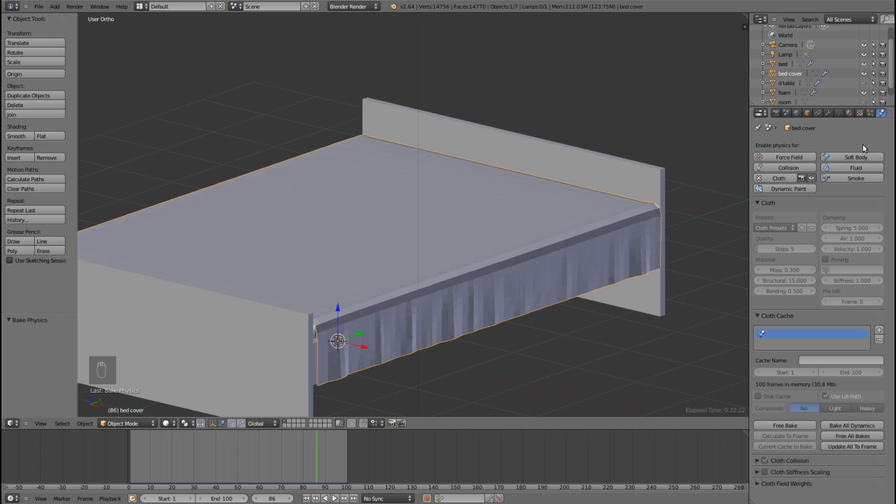
Step: Move the bed cover's Cloth modifier above Solidify and apply it at frame 87
{"action": "left_click", "coordinate": [829, 114]}
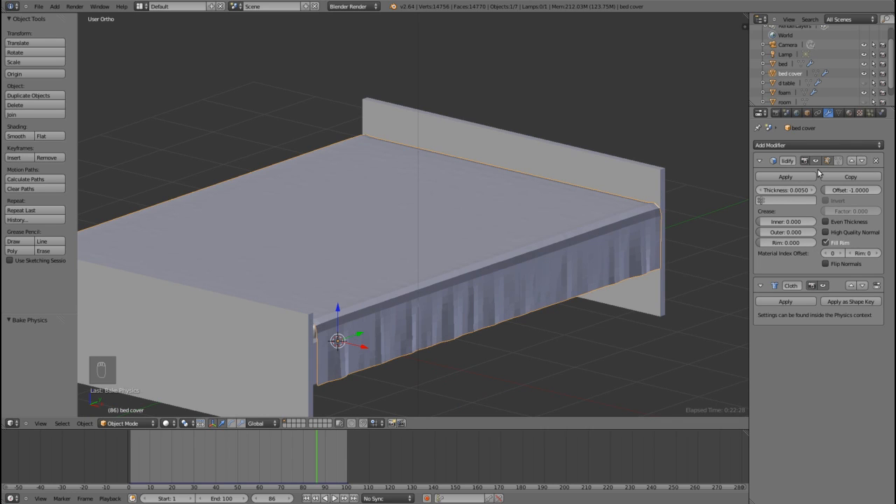
{"action": "left_click", "coordinate": [851, 286]}
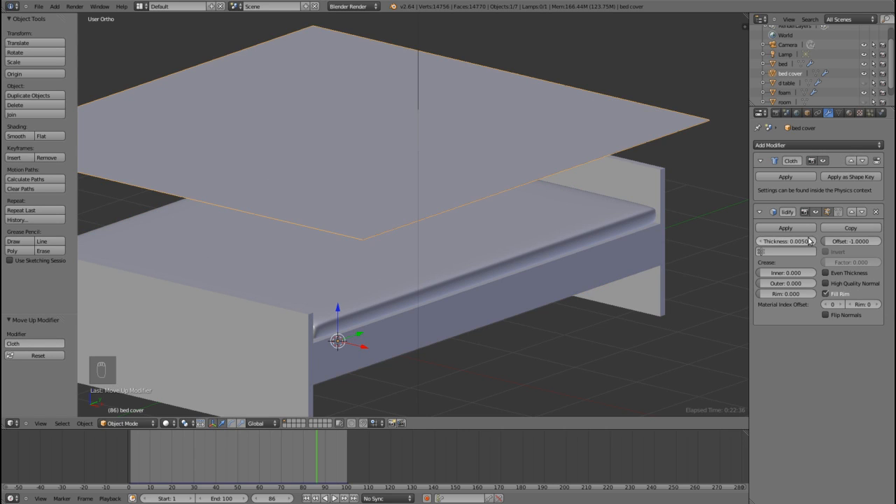
{"action": "left_click_drag", "start_coordinate": [313, 463], "coordinate": [319, 461]}
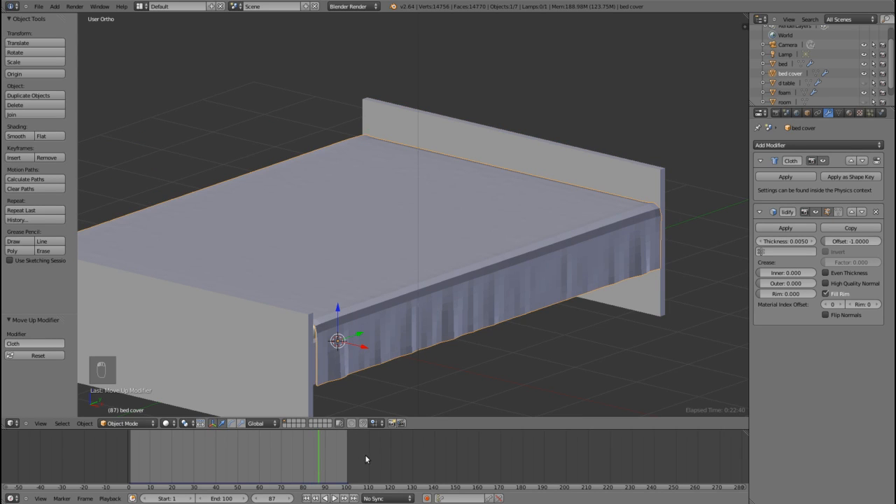
{"action": "left_click", "coordinate": [785, 177]}
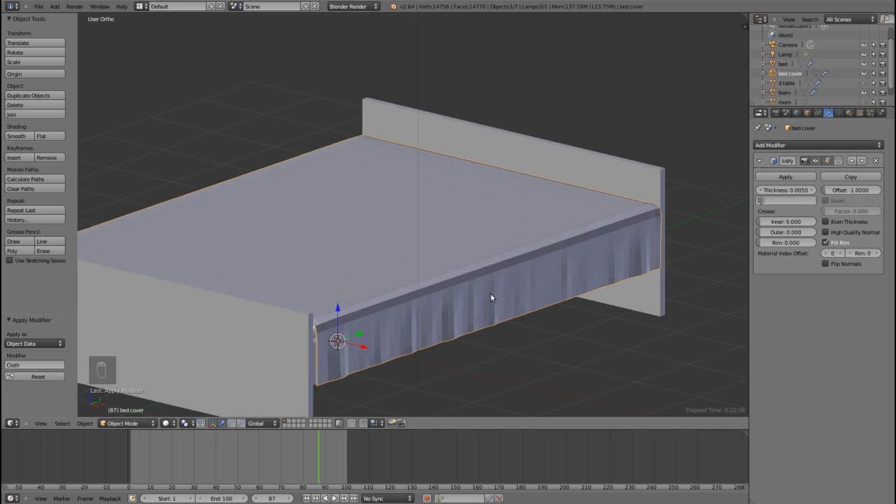
Step: Add a Subdivision Surface modifier to the bed cover with 2 view subdivisions
{"action": "mouse_move", "coordinate": [536, 316]}
{"action": "middle_mouse_down"}
{"action": "mouse_move", "coordinate": [550, 325]}
{"action": "mouse_move", "coordinate": [530, 320]}
{"action": "mouse_move", "coordinate": [552, 315]}
{"action": "mouse_move", "coordinate": [550, 322]}
{"action": "middle_mouse_up"}
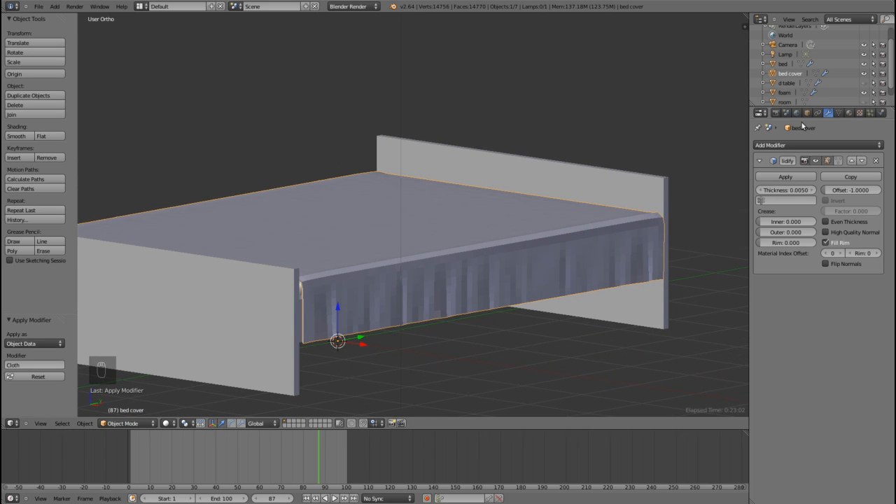
{"action": "left_click", "coordinate": [810, 145]}
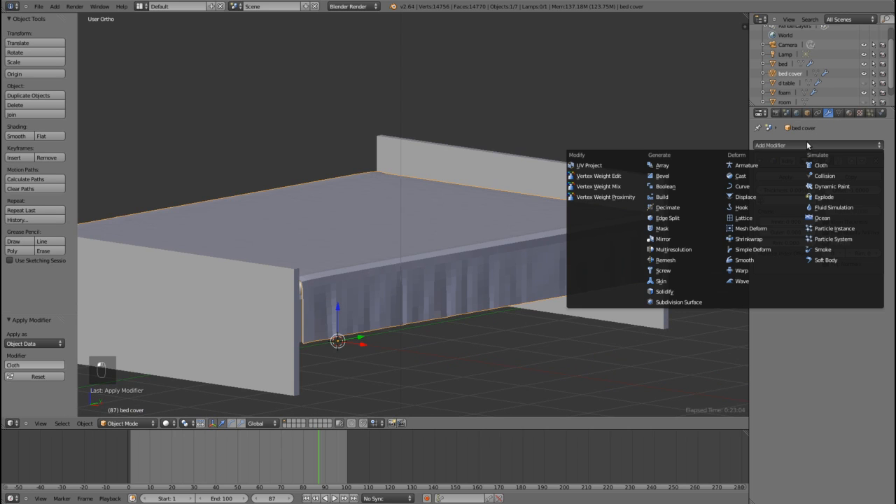
{"action": "left_click", "coordinate": [678, 302]}
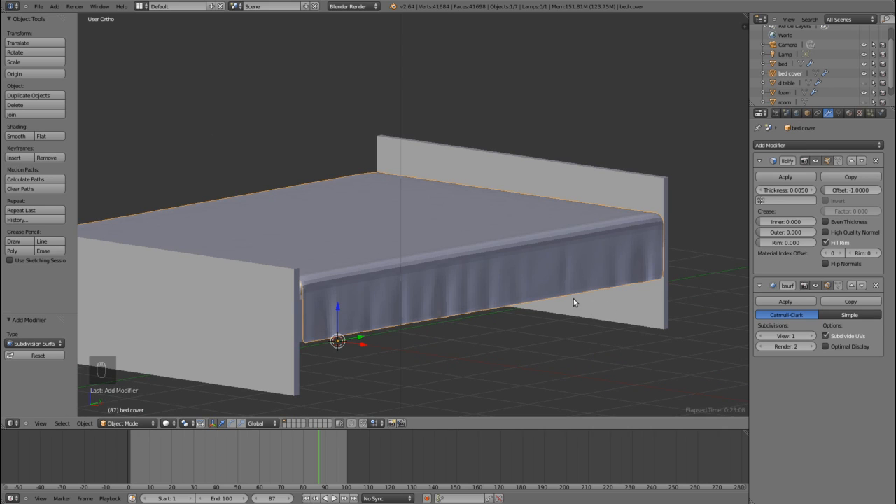
{"action": "scroll", "coordinate": [527, 326], "scroll_direction": "up", "scroll_amount": 5}
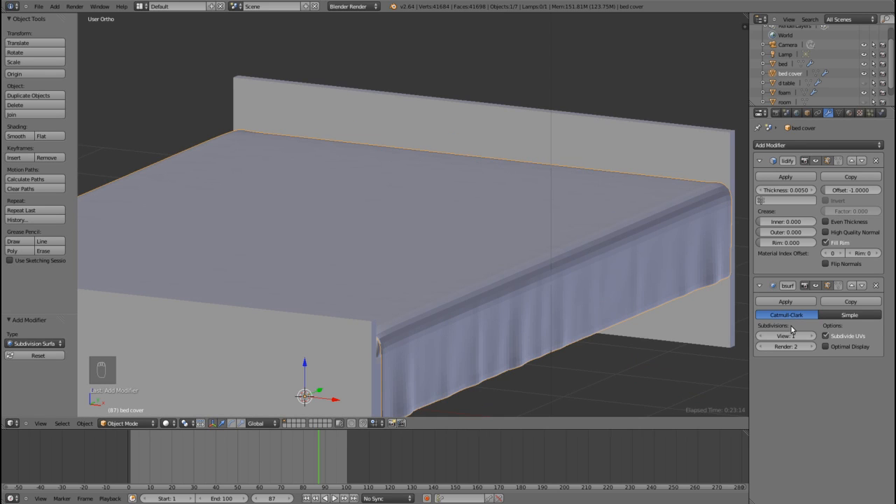
{"action": "left_click", "coordinate": [812, 337]}
{"action": "middle_click_drag", "start_coordinate": [620, 322], "coordinate": [602, 319]}
{"action": "scroll", "coordinate": [601, 318], "scroll_direction": "down", "scroll_amount": 2}
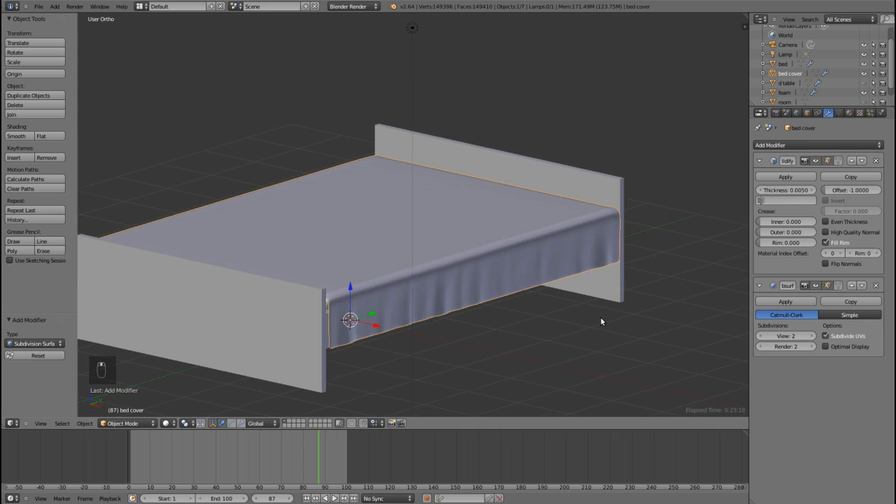
Step: Set the bed cover's shading to smooth and switch the view to perspective to inspect the drape
{"action": "left_click", "coordinate": [16, 138]}
{"action": "scroll", "coordinate": [511, 337], "scroll_direction": "up", "scroll_amount": 2}
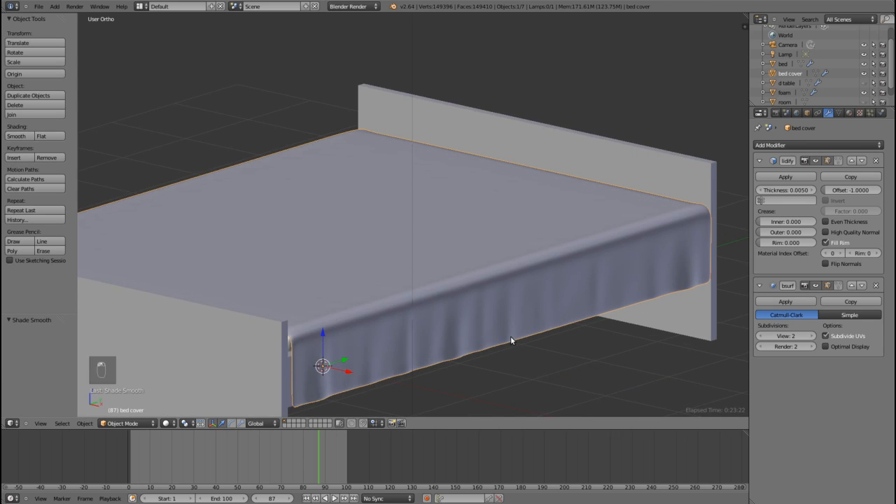
{"action": "scroll", "coordinate": [510, 336], "scroll_direction": "down", "scroll_amount": 3}
{"action": "middle_click_drag", "start_coordinate": [513, 333], "coordinate": [471, 339]}
{"action": "mouse_move", "coordinate": [386, 357]}
{"action": "middle_mouse_down"}
{"action": "mouse_move", "coordinate": [371, 356]}
{"action": "mouse_move", "coordinate": [414, 350]}
{"action": "mouse_move", "coordinate": [384, 348]}
{"action": "middle_mouse_up"}
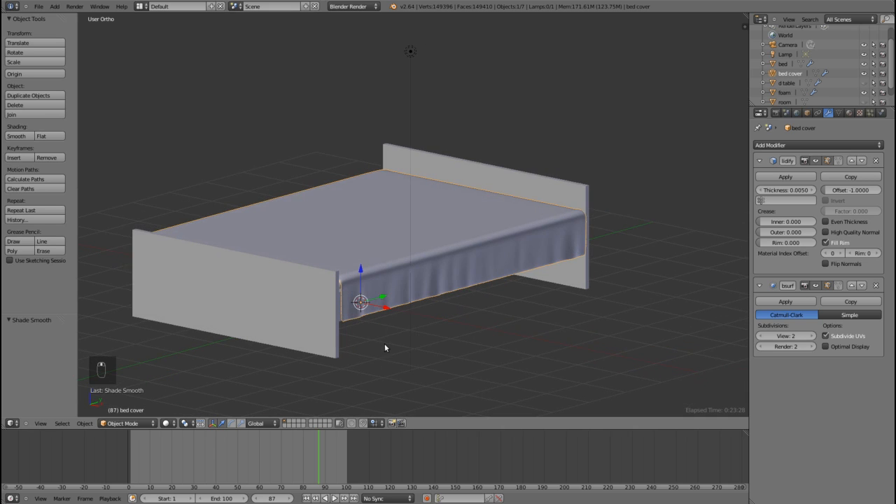
{"action": "key", "text": "KP_5"}
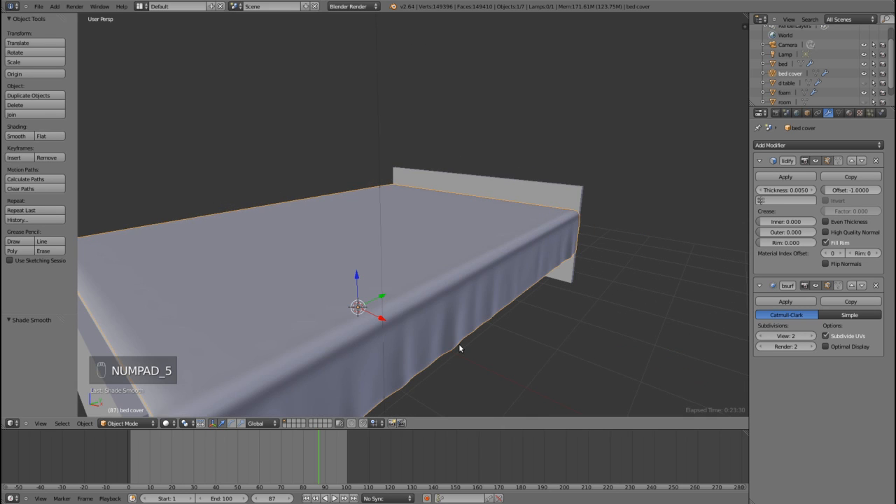
{"action": "scroll", "coordinate": [464, 343], "scroll_direction": "down", "scroll_amount": 3}
{"action": "mouse_move", "coordinate": [469, 342]}
{"action": "middle_mouse_down"}
{"action": "mouse_move", "coordinate": [440, 339]}
{"action": "mouse_move", "coordinate": [458, 338]}
{"action": "mouse_move", "coordinate": [441, 352]}
{"action": "mouse_move", "coordinate": [458, 336]}
{"action": "middle_mouse_up"}
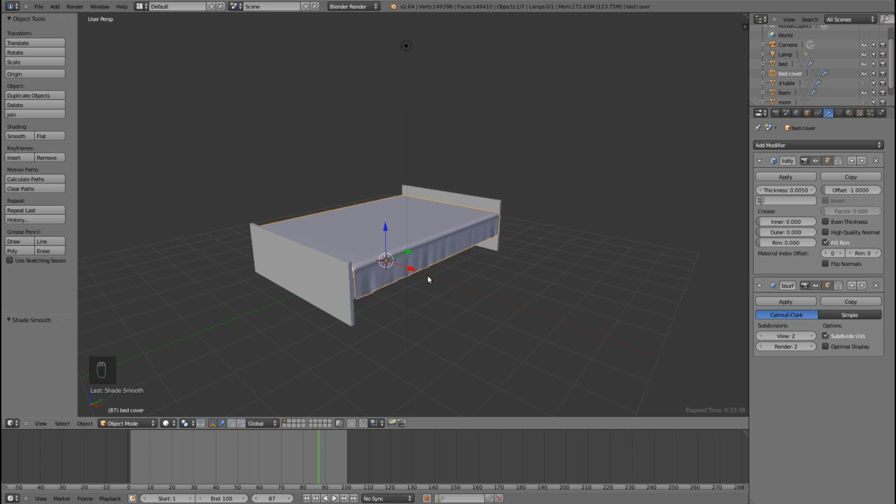
{"action": "middle_click_drag", "start_coordinate": [425, 279], "coordinate": [479, 267]}
{"action": "scroll", "coordinate": [480, 273], "scroll_direction": "up", "scroll_amount": 2}
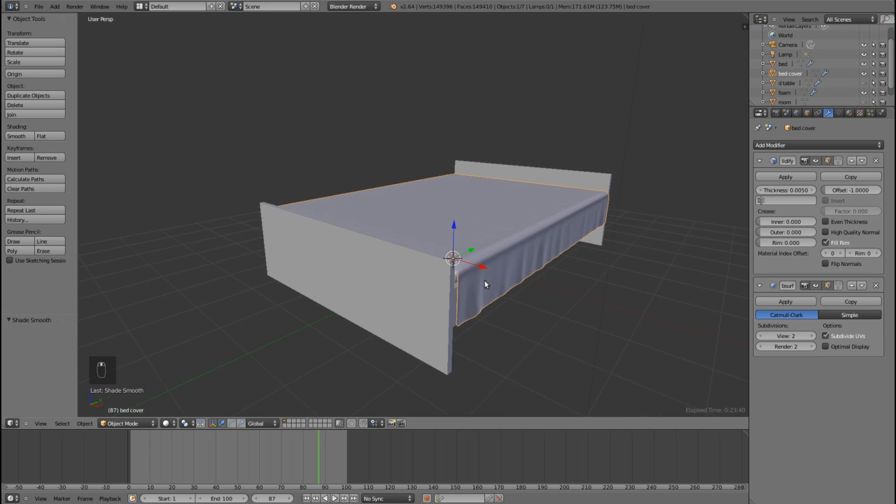
Step: Select the bed frame and hide the bed cover and the foam mattress in the viewport
{"action": "right_click", "coordinate": [411, 280]}
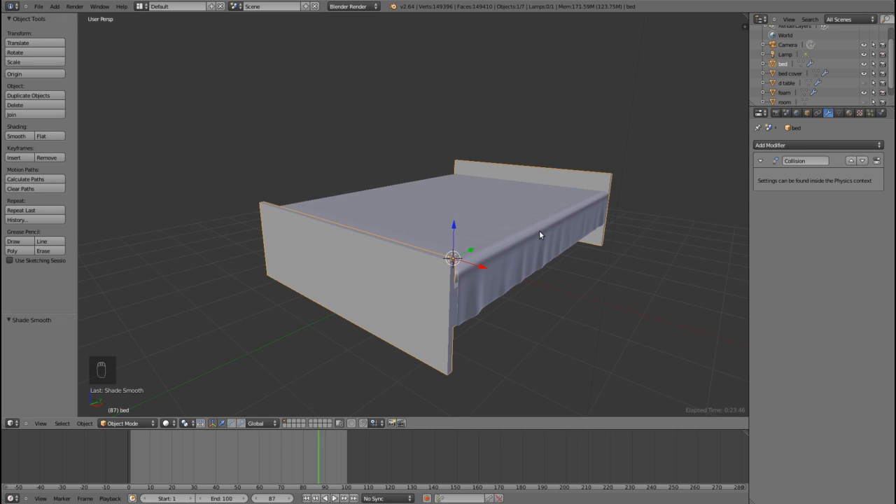
{"action": "left_click", "coordinate": [863, 75]}
{"action": "scroll", "coordinate": [871, 79], "scroll_direction": "down", "scroll_amount": 1}
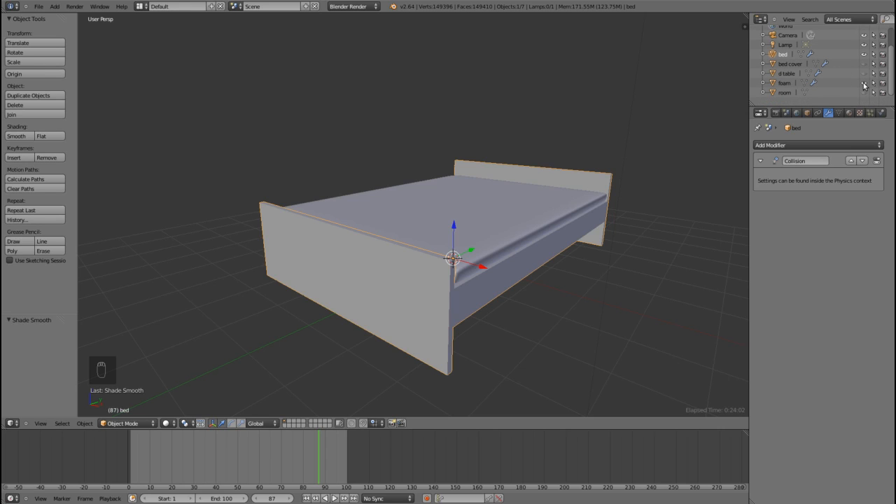
{"action": "left_click", "coordinate": [864, 83]}
{"action": "middle_click_drag", "start_coordinate": [556, 206], "coordinate": [519, 240]}
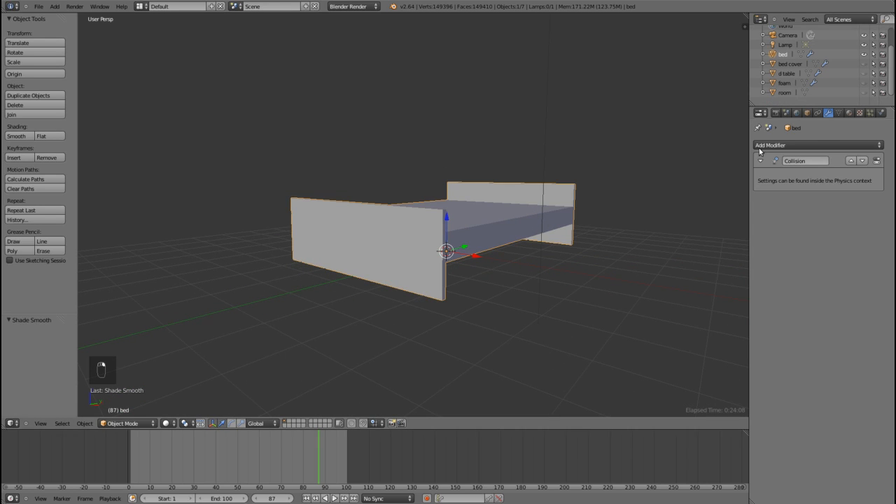
Step: Add a new texture of type Image or Movie to the bed frame's material
{"action": "left_click", "coordinate": [850, 113]}
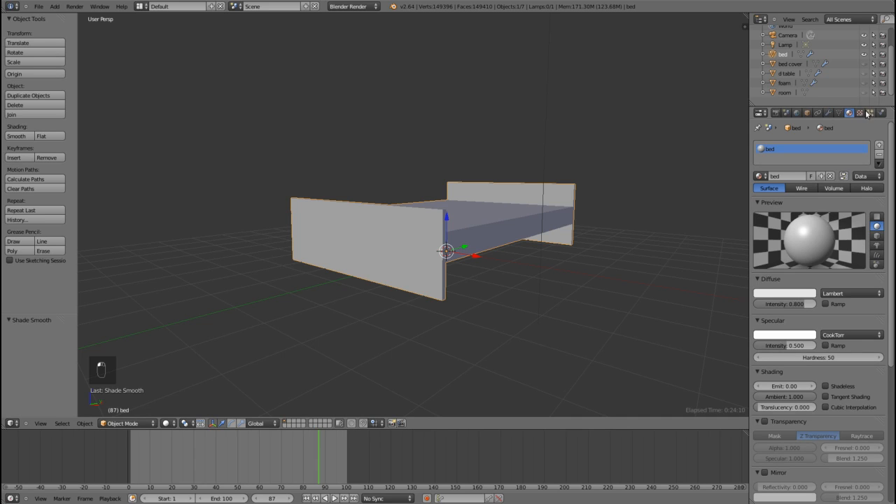
{"action": "left_click", "coordinate": [860, 113]}
{"action": "left_click", "coordinate": [795, 213]}
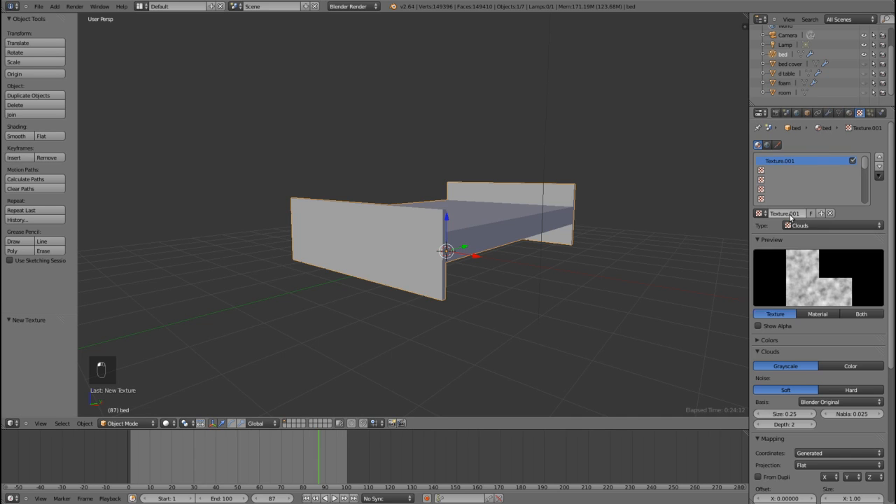
{"action": "left_click", "coordinate": [799, 225]}
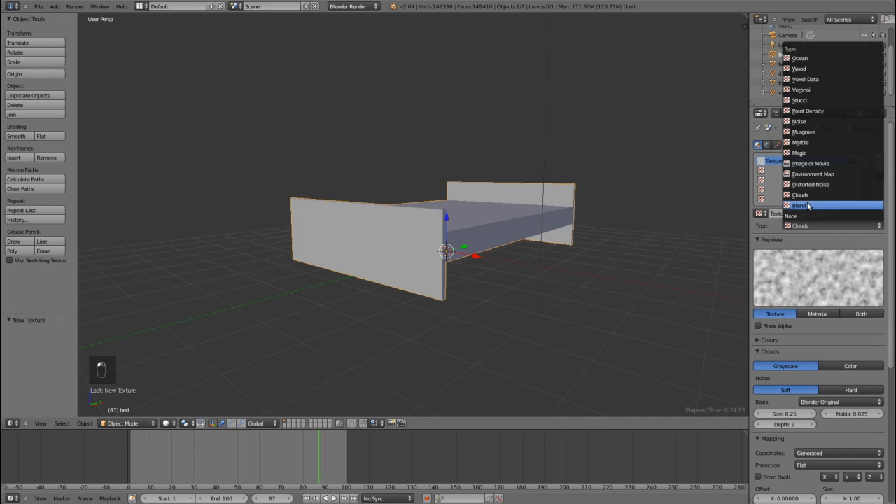
{"action": "left_click", "coordinate": [822, 165]}
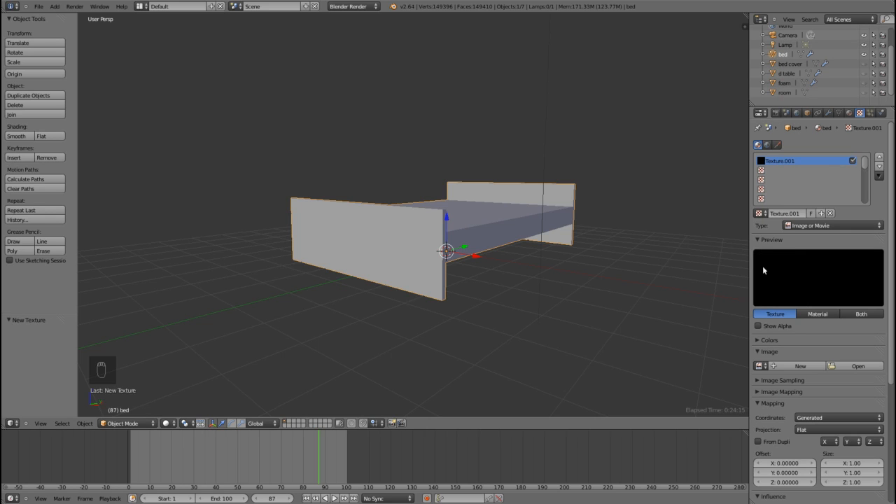
Step: Load wood.jpg from the Desktop's Tutorial elements folder as the bed frame's texture image
{"action": "left_click", "coordinate": [857, 367]}
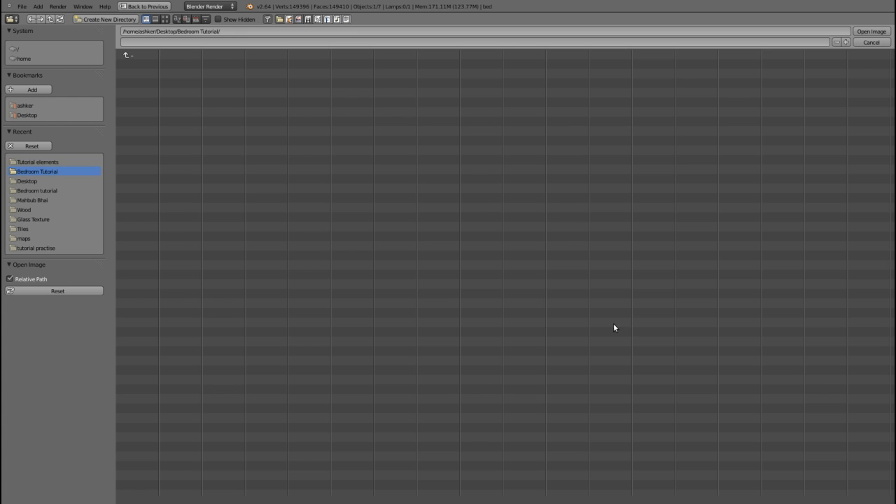
{"action": "left_click", "coordinate": [28, 115]}
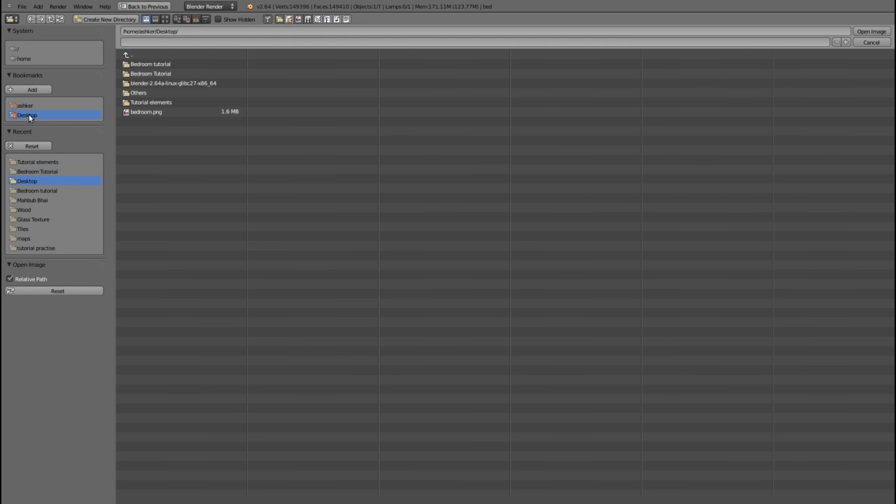
{"action": "left_click", "coordinate": [159, 105]}
{"action": "left_click", "coordinate": [148, 150]}
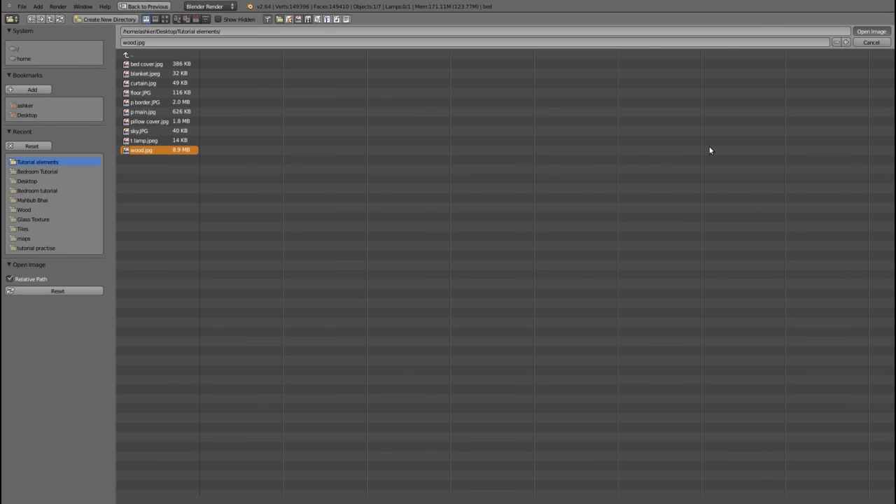
{"action": "key", "text": "Return"}
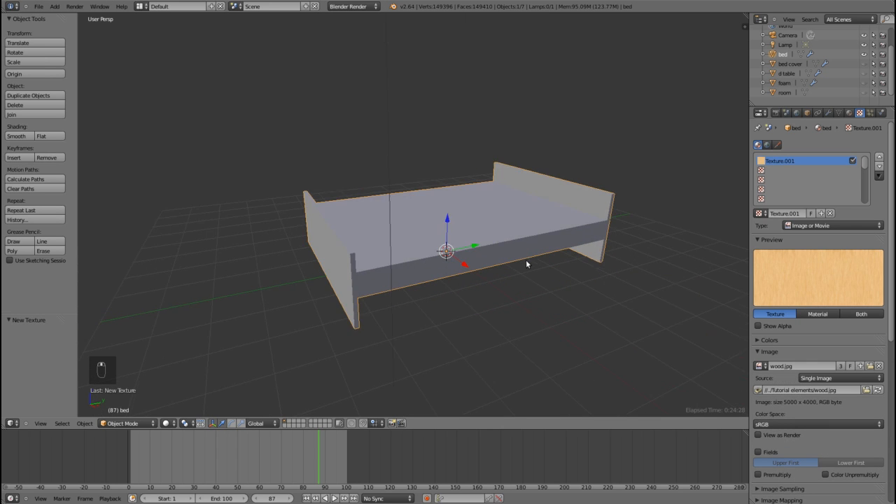
Step: Align the camera to an angled perspective view of the bed and do a test render
{"action": "middle_click_drag", "start_coordinate": [527, 264], "coordinate": [488, 255]}
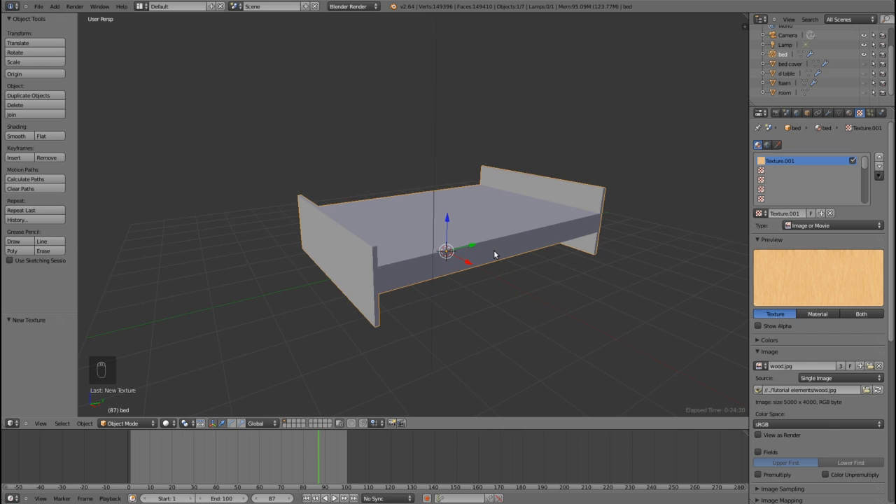
{"action": "mouse_move", "coordinate": [465, 243]}
{"action": "middle_mouse_down"}
{"action": "mouse_move", "coordinate": [478, 235]}
{"action": "mouse_move", "coordinate": [467, 232]}
{"action": "mouse_move", "coordinate": [472, 239]}
{"action": "middle_mouse_up"}
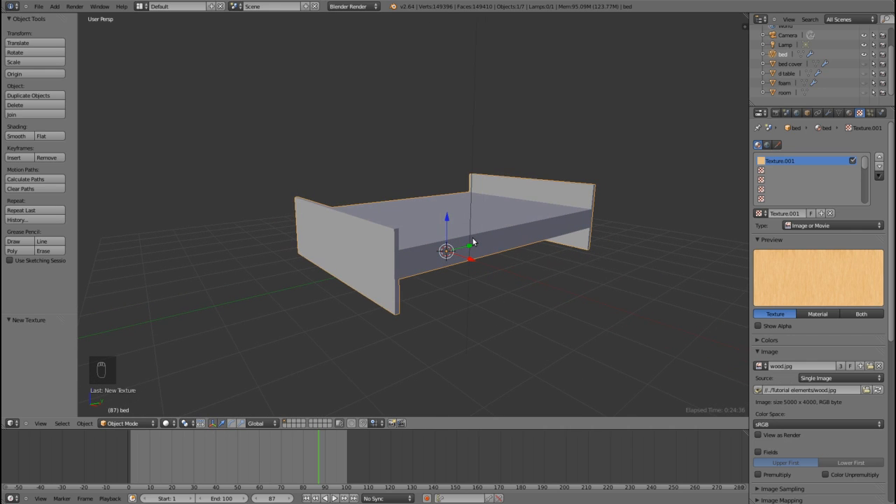
{"action": "key", "text": "ctrl+alt+KP_0"}
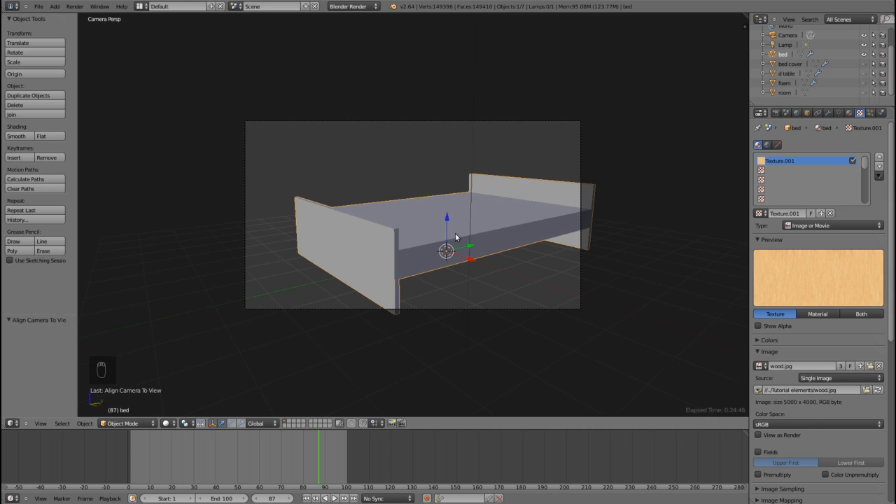
{"action": "key", "text": "F12"}
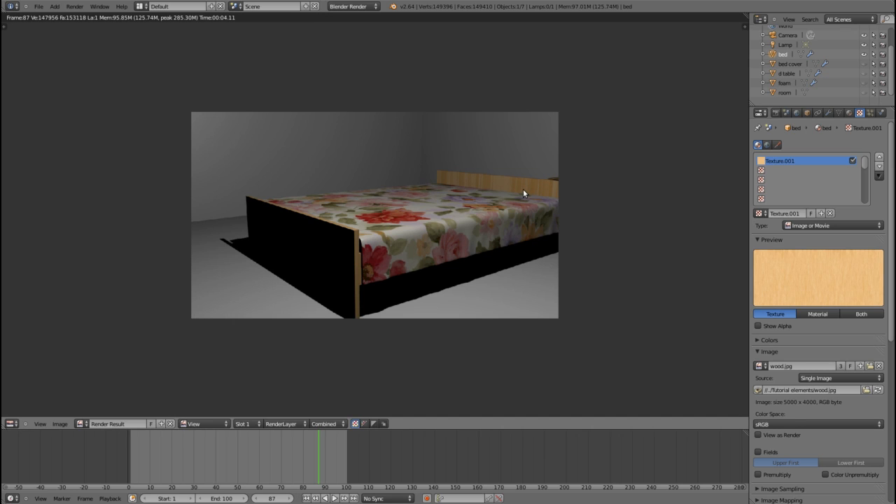
{"action": "key", "text": "Escape"}
Step: Select the lamp and move it about 1.44 units in the negative Y direction
{"action": "middle_click_drag", "start_coordinate": [523, 194], "coordinate": [526, 249]}
{"action": "right_click", "coordinate": [396, 271]}
{"action": "left_click_drag", "start_coordinate": [425, 268], "coordinate": [375, 300]}
{"action": "middle_click_drag", "start_coordinate": [375, 299], "coordinate": [495, 291]}
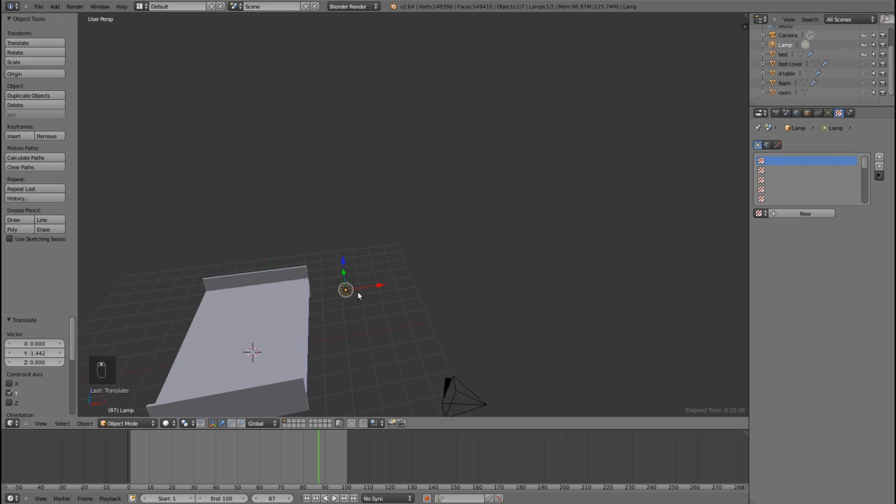
Step: In an orthographic top view, move the lamp 1.176 units along X and -1.099 units along Y, closer to the camera
{"action": "key", "text": "KP_7"}
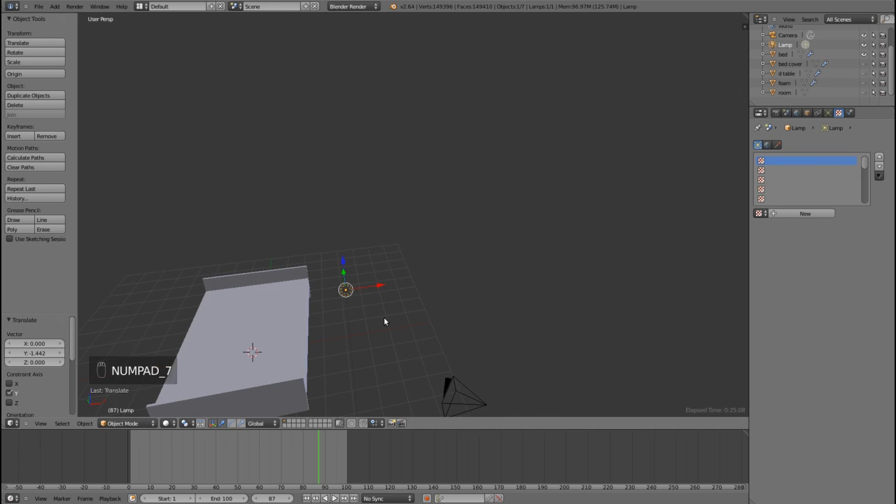
{"action": "key", "text": "KP_5"}
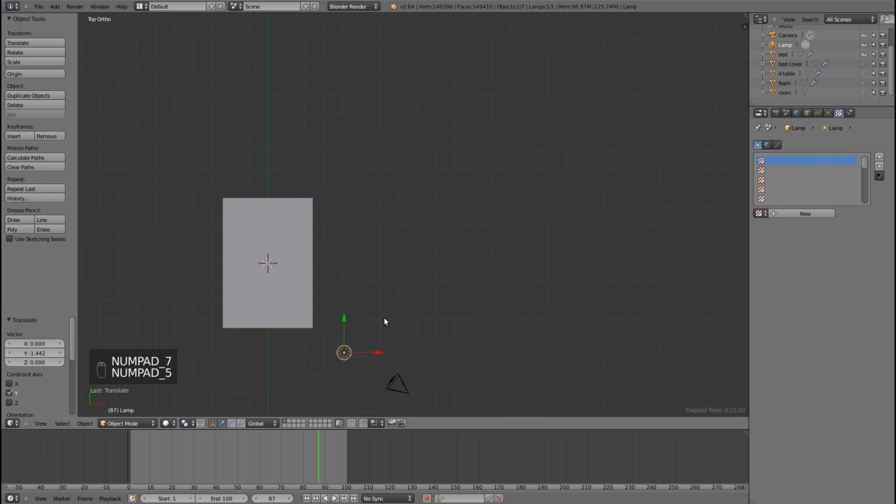
{"action": "key", "text": "g"}
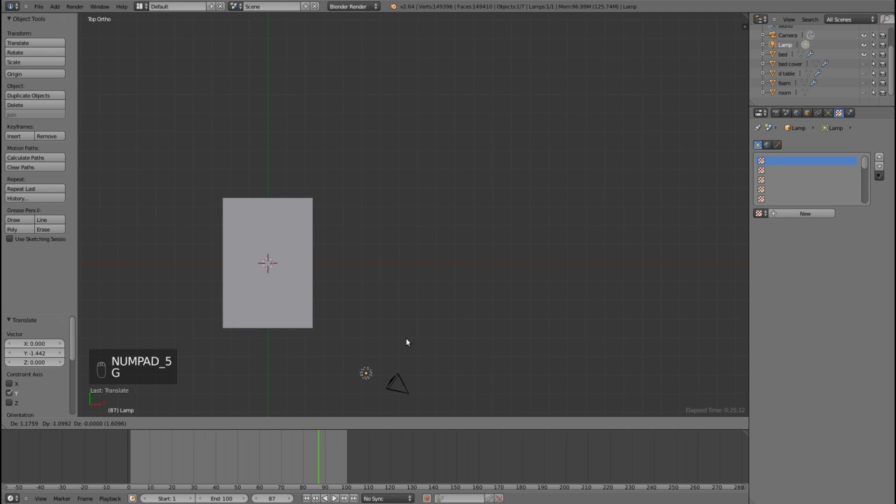
{"action": "left_click", "coordinate": [406, 342]}
Step: Enter Edit Mode on the bed and select the three outer faces of the footboard
{"action": "middle_click_drag", "start_coordinate": [470, 360], "coordinate": [398, 285]}
{"action": "scroll", "coordinate": [430, 336], "scroll_direction": "up", "scroll_amount": 5}
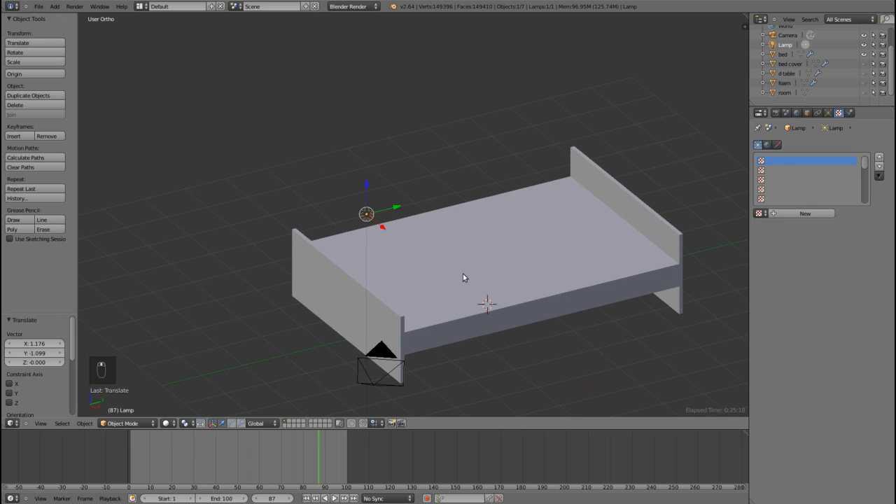
{"action": "right_click", "coordinate": [473, 274]}
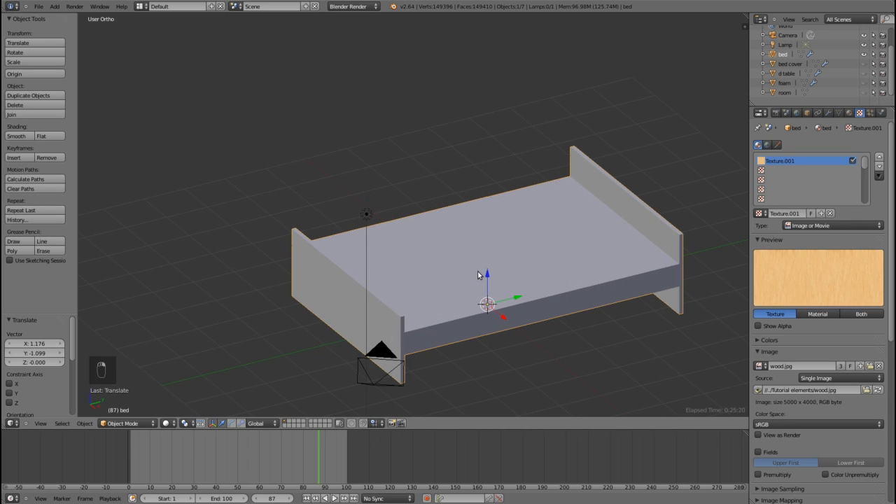
{"action": "key", "text": "Tab"}
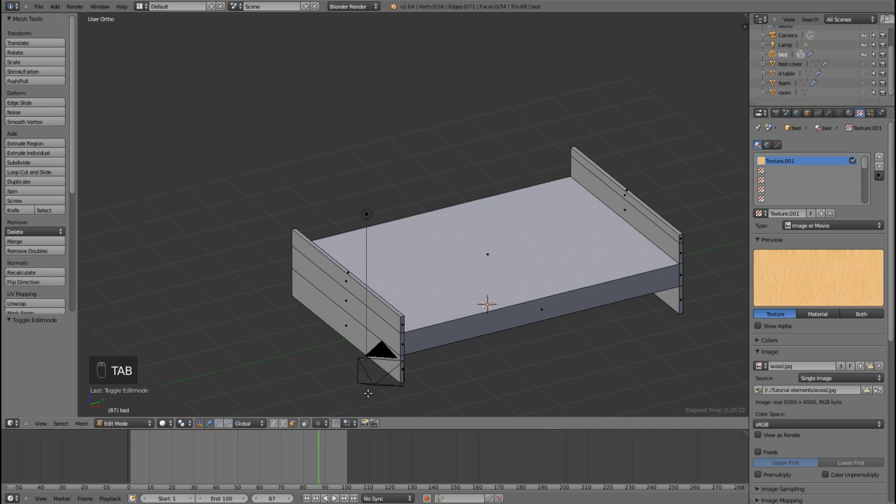
{"action": "right_click", "coordinate": [349, 288]}
{"action": "right_click", "coordinate": [340, 299], "text": "shift"}
{"action": "right_click", "coordinate": [330, 314], "text": "shift"}
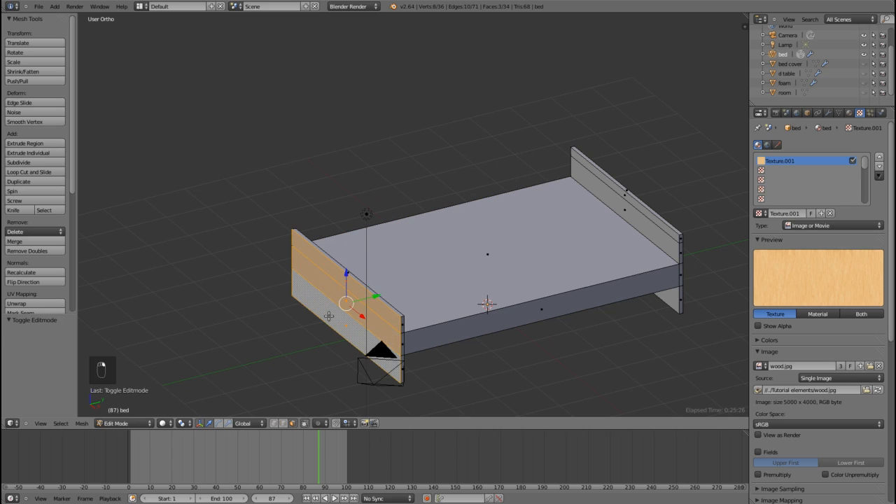
Step: Add the headboard's inner faces, above and below the bed platform, to the face selection
{"action": "scroll", "coordinate": [354, 321], "scroll_direction": "down", "scroll_amount": 1}
{"action": "scroll", "coordinate": [608, 281], "scroll_direction": "up", "scroll_amount": 4}
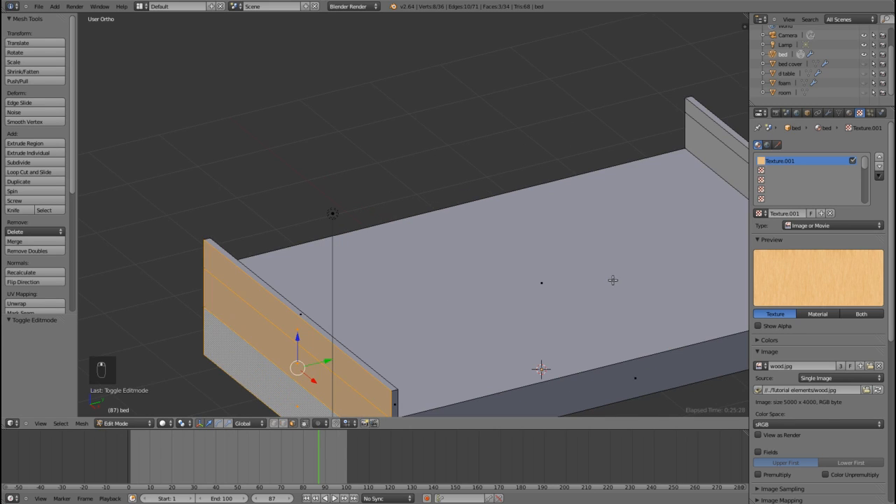
{"action": "middle_click_drag", "start_coordinate": [614, 280], "coordinate": [245, 286], "text": "shift"}
{"action": "scroll", "coordinate": [246, 286], "scroll_direction": "up", "scroll_amount": 2}
{"action": "right_click", "coordinate": [397, 175], "text": "shift"}
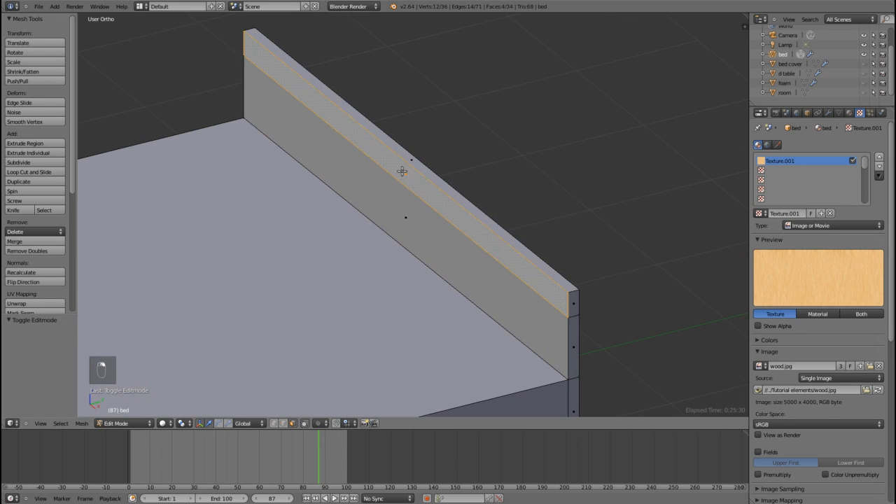
{"action": "right_click", "coordinate": [392, 201], "text": "shift"}
{"action": "scroll", "coordinate": [412, 268], "scroll_direction": "down", "scroll_amount": 1}
{"action": "middle_click_drag", "start_coordinate": [398, 322], "coordinate": [396, 264]}
{"action": "right_click", "coordinate": [408, 387], "text": "shift"}
{"action": "scroll", "coordinate": [412, 374], "scroll_direction": "down", "scroll_amount": 1}
{"action": "scroll", "coordinate": [412, 373], "scroll_direction": "down", "scroll_amount": 5}
{"action": "middle_click_drag", "start_coordinate": [324, 341], "coordinate": [352, 368]}
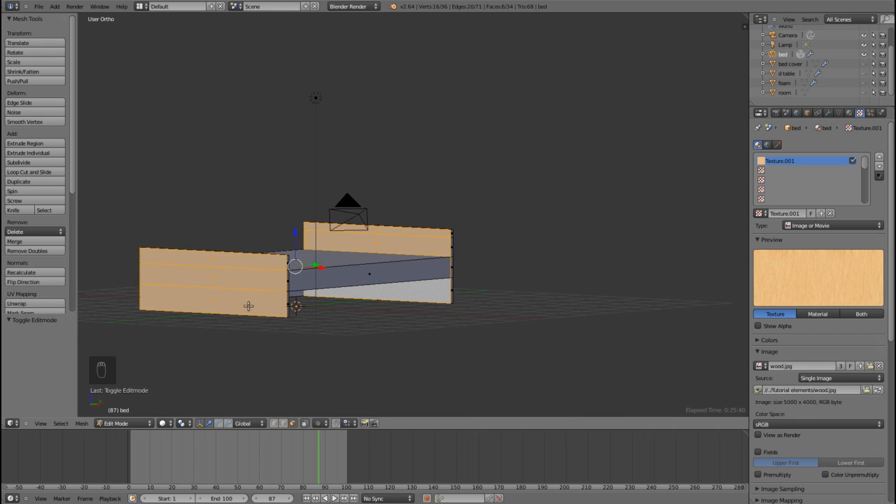
Step: Switch to the UV Editing layout and unwrap the selected faces from the front view with Project From View
{"action": "middle_click_drag", "start_coordinate": [367, 301], "coordinate": [468, 323]}
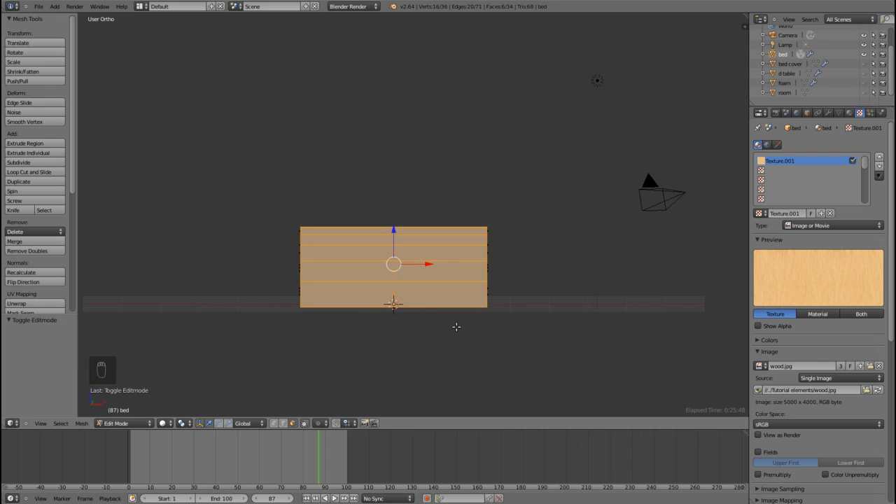
{"action": "key", "text": "KP_1"}
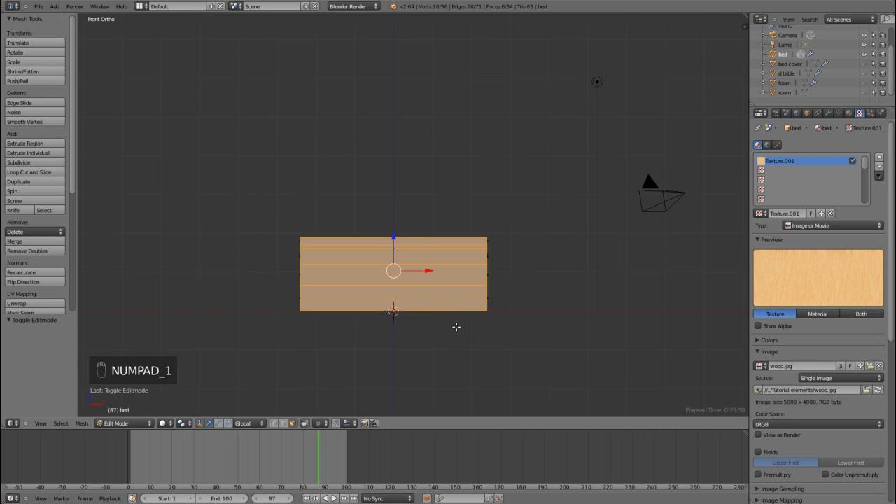
{"action": "left_click", "coordinate": [140, 6]}
{"action": "left_click", "coordinate": [153, 87]}
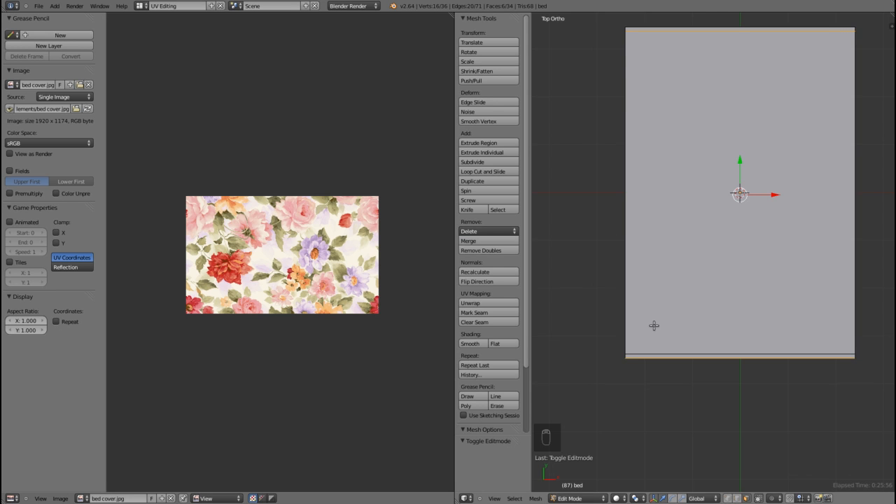
{"action": "key", "text": "KP_1"}
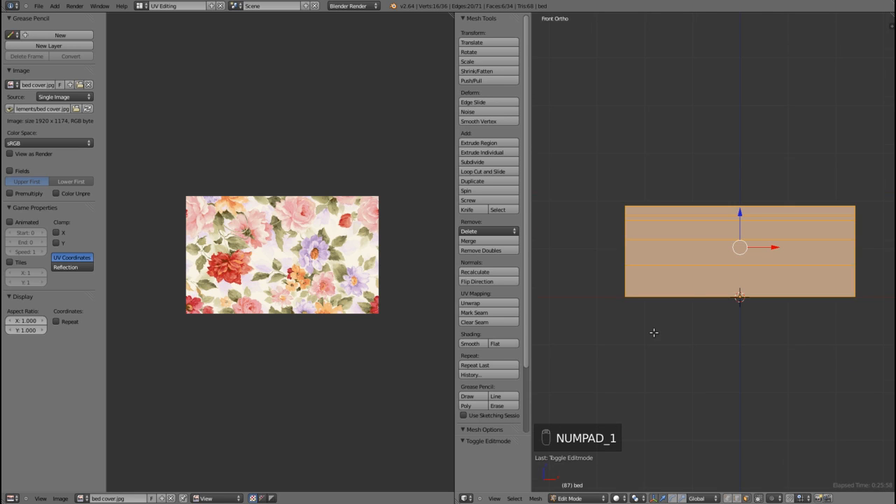
{"action": "key", "text": "u"}
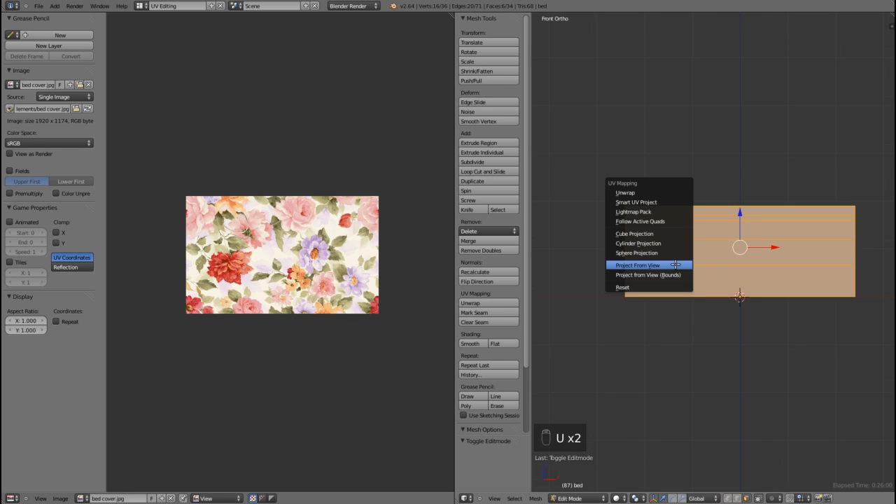
{"action": "left_click", "coordinate": [659, 264]}
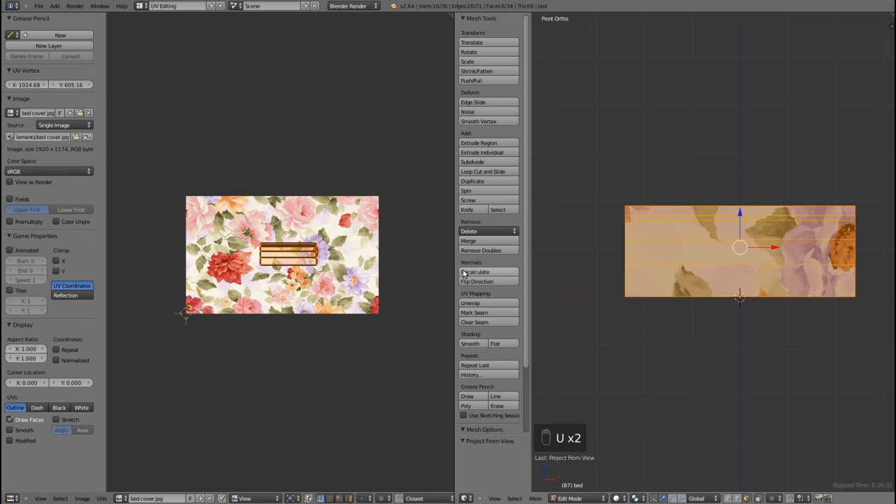
Step: Assign wood.jpg as the image for the unwrapped headboard and footboard faces
{"action": "scroll", "coordinate": [323, 281], "scroll_direction": "up", "scroll_amount": 3}
{"action": "scroll", "coordinate": [323, 280], "scroll_direction": "down", "scroll_amount": 1}
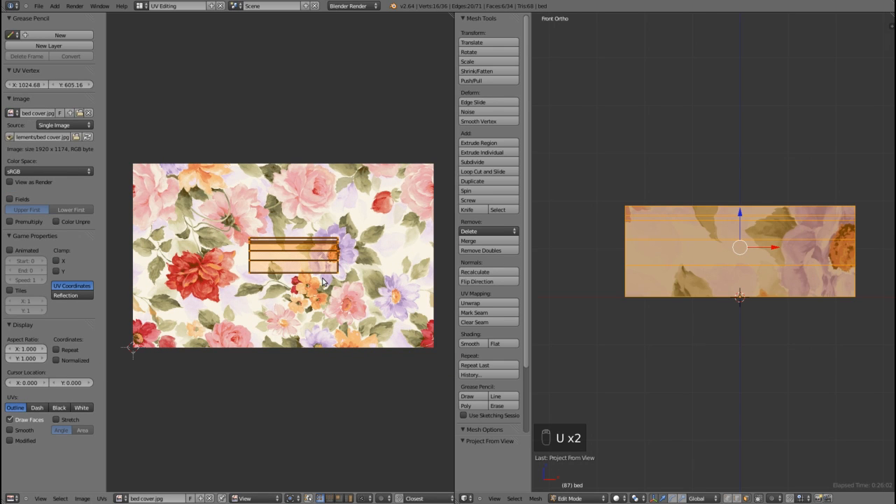
{"action": "left_click", "coordinate": [121, 499]}
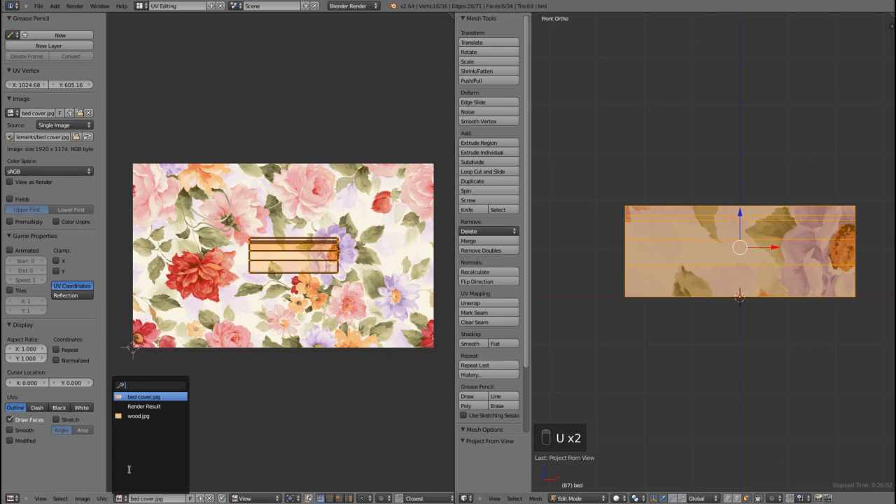
{"action": "left_click", "coordinate": [142, 417]}
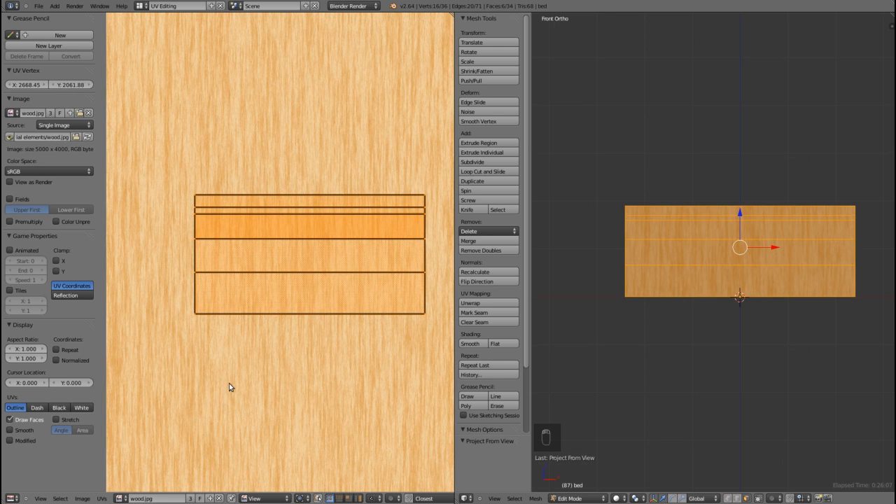
Step: Scale the UV islands by 3.343 and move them by -0.04657 in X and -0.02328 in Y over the wood image
{"action": "scroll", "coordinate": [229, 386], "scroll_direction": "down", "scroll_amount": 6}
{"action": "key", "text": "s"}
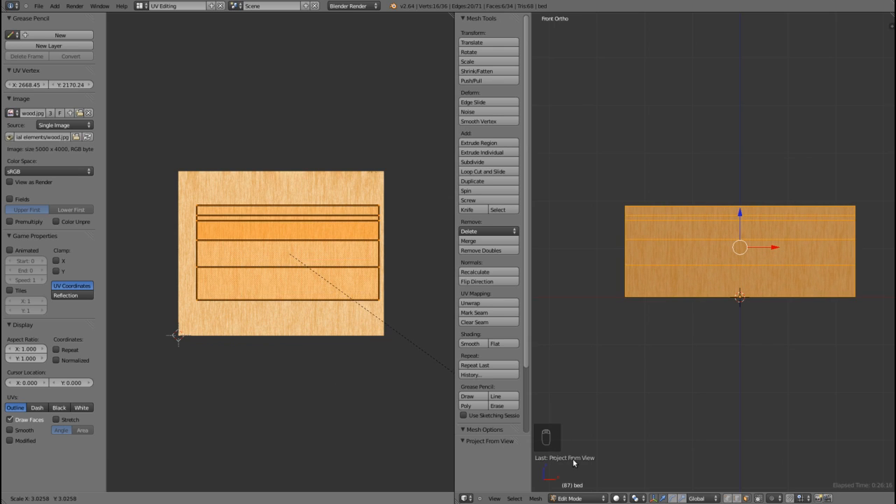
{"action": "left_click", "coordinate": [600, 489]}
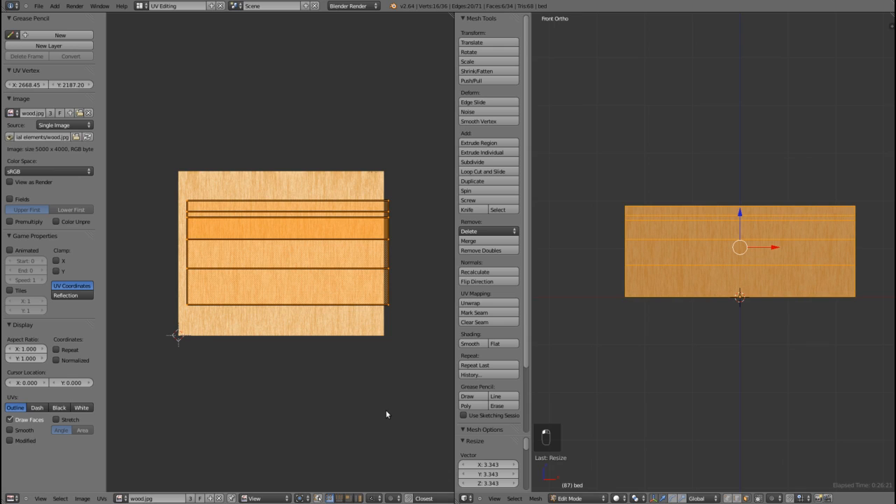
{"action": "key", "text": "g"}
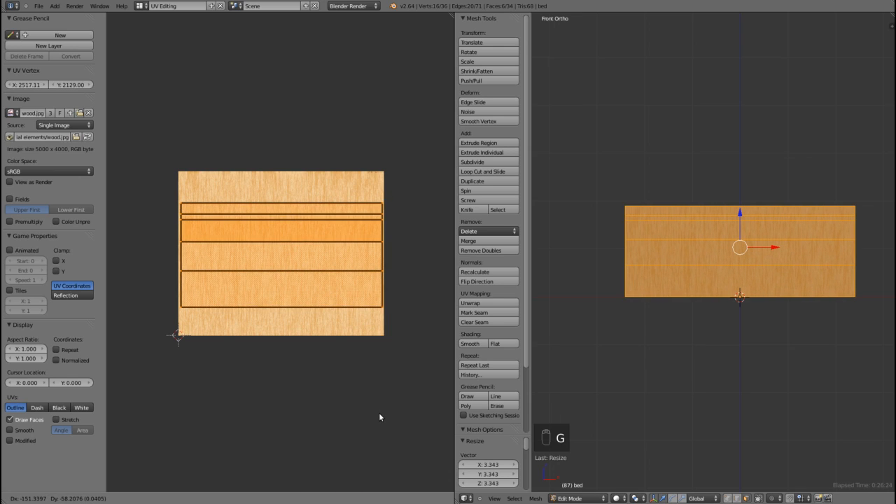
{"action": "left_click", "coordinate": [378, 414]}
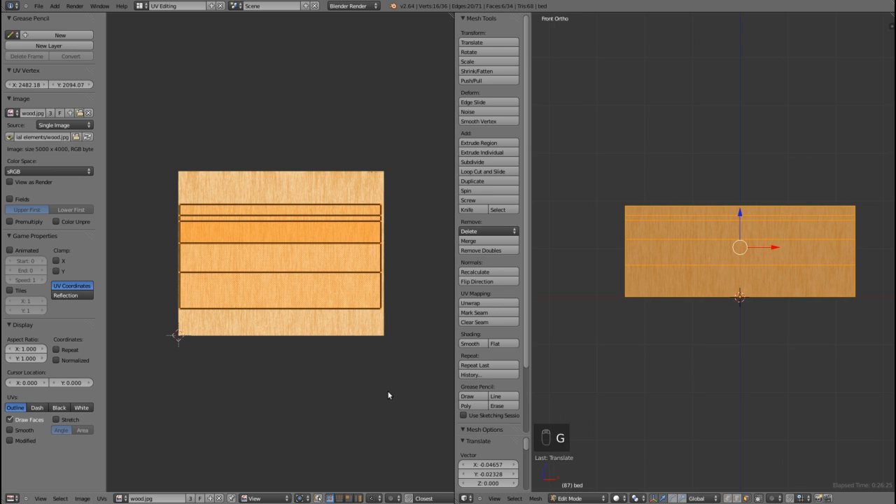
Step: Stretch the UV islands along X by a factor of 3.604
{"action": "key", "text": "s"}
{"action": "key", "text": "x"}
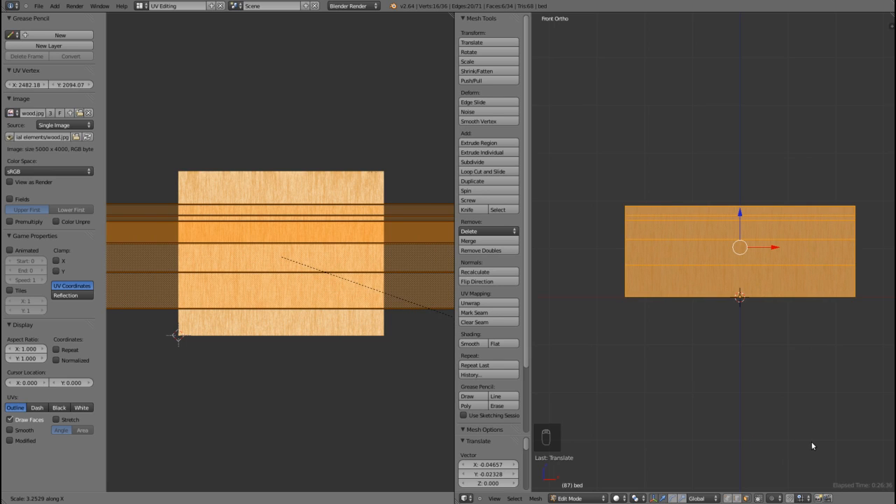
{"action": "left_click", "coordinate": [872, 456]}
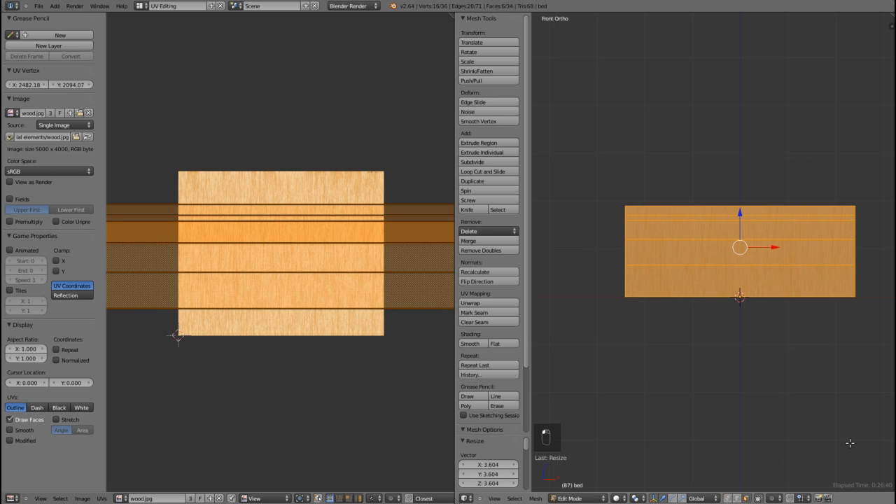
Step: Return to the Default layout and align the camera to an angled perspective view of the whole bed
{"action": "left_click", "coordinate": [140, 7]}
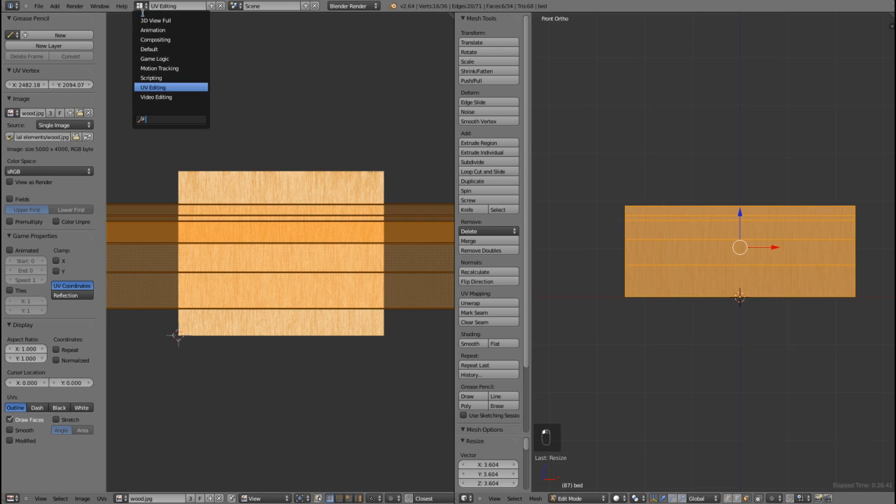
{"action": "left_click", "coordinate": [172, 49]}
{"action": "middle_click_drag", "start_coordinate": [381, 254], "coordinate": [520, 296]}
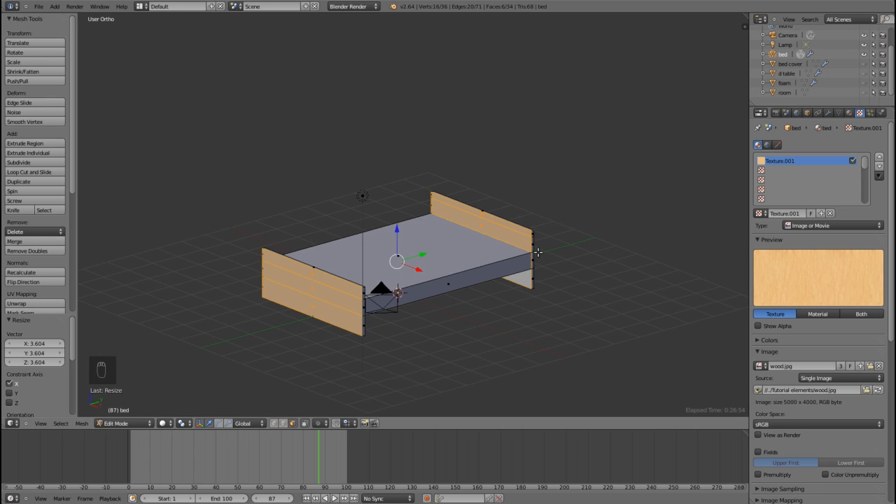
{"action": "key", "text": "KP_5"}
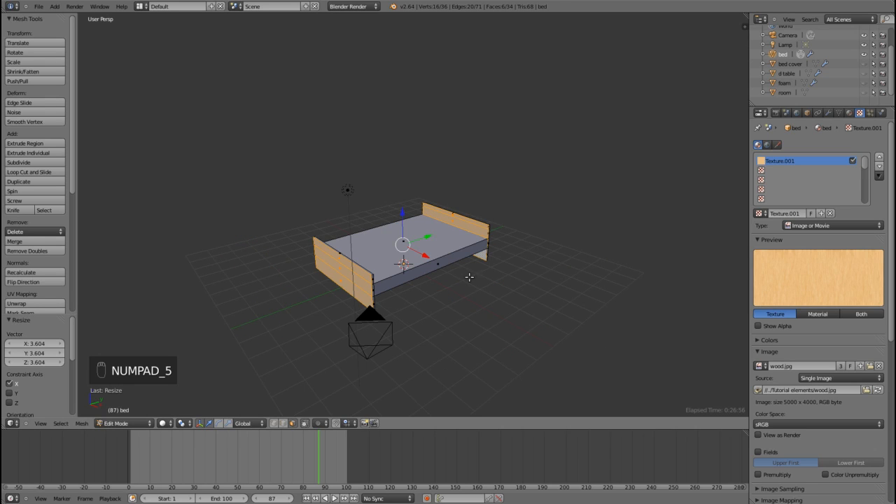
{"action": "middle_click_drag", "start_coordinate": [460, 272], "coordinate": [462, 267]}
{"action": "scroll", "coordinate": [439, 270], "scroll_direction": "up", "scroll_amount": 3}
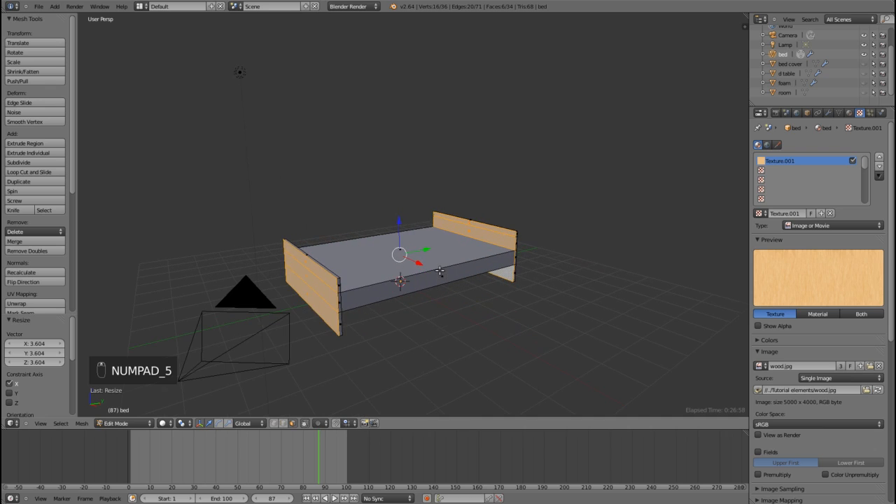
{"action": "middle_click_drag", "start_coordinate": [456, 305], "coordinate": [474, 268], "text": "shift"}
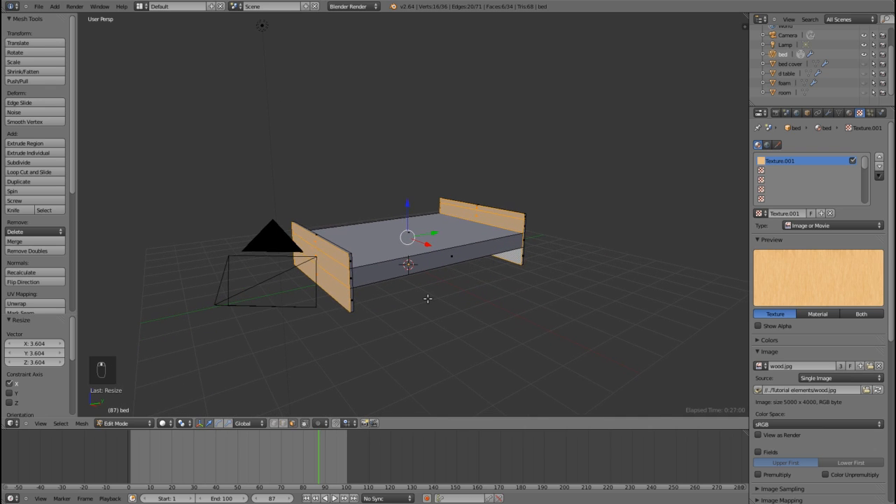
{"action": "scroll", "coordinate": [427, 299], "scroll_direction": "up", "scroll_amount": 1}
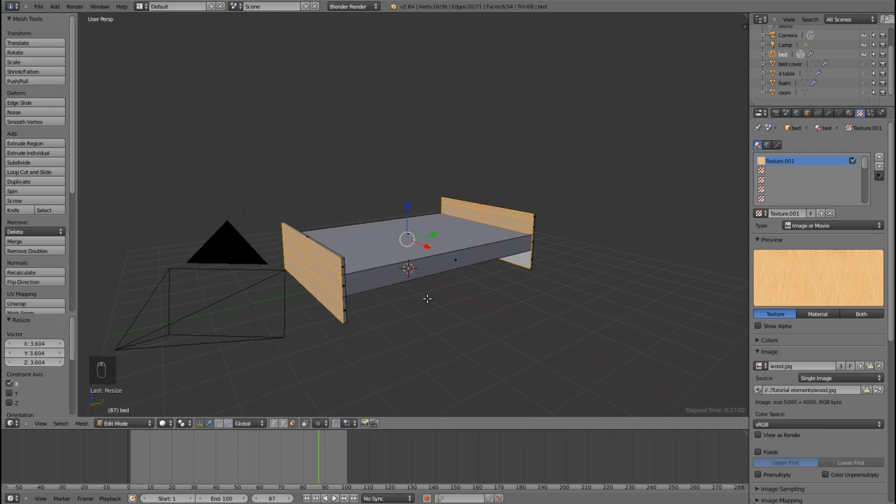
{"action": "key", "text": "ctrl+alt+KP_0"}
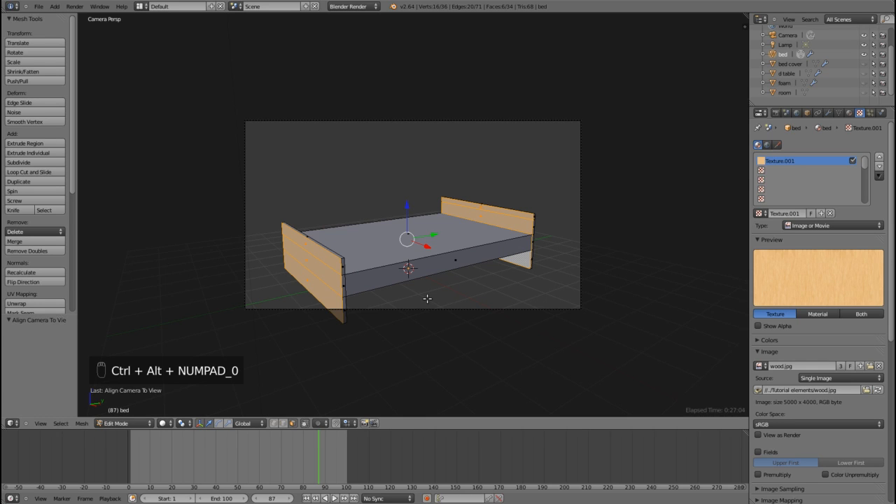
Step: Leave mesh editing, lower the camera 0.575 units along global Z, and test-render the current frame
{"action": "key", "text": "Tab"}
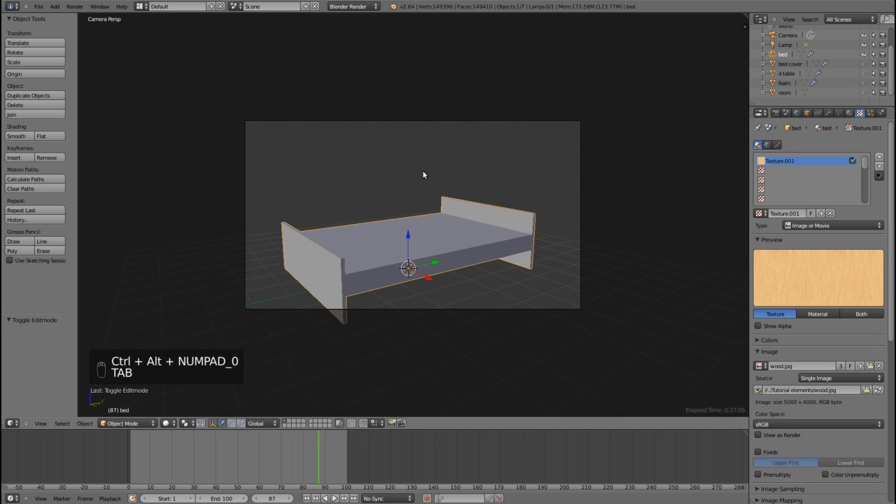
{"action": "right_click", "coordinate": [440, 124]}
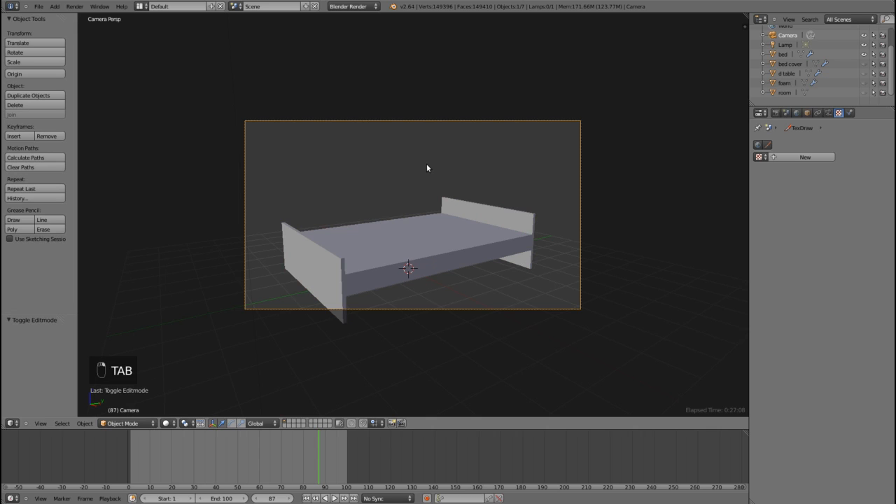
{"action": "key", "text": "g"}
{"action": "key", "text": "z"}
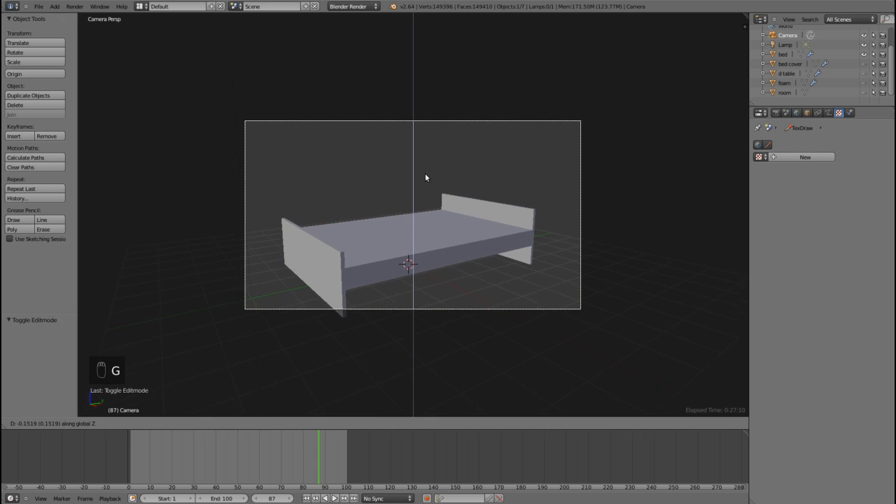
{"action": "left_click", "coordinate": [420, 199]}
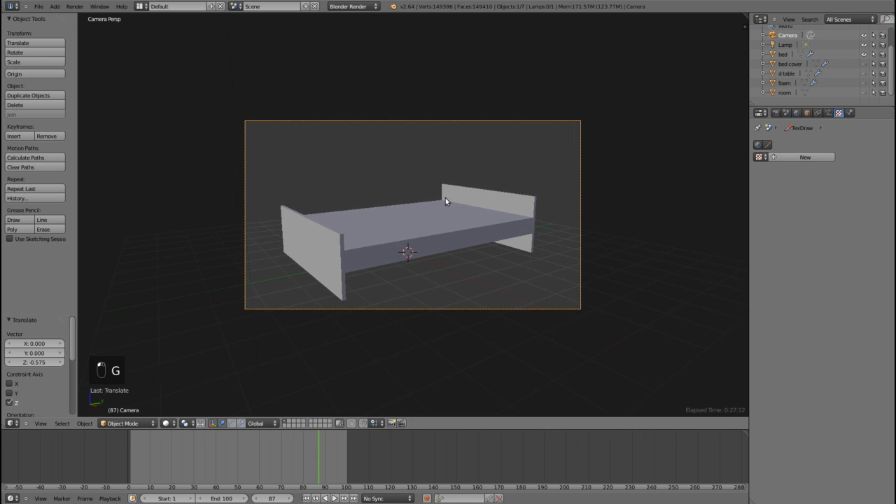
{"action": "key", "text": "F12"}
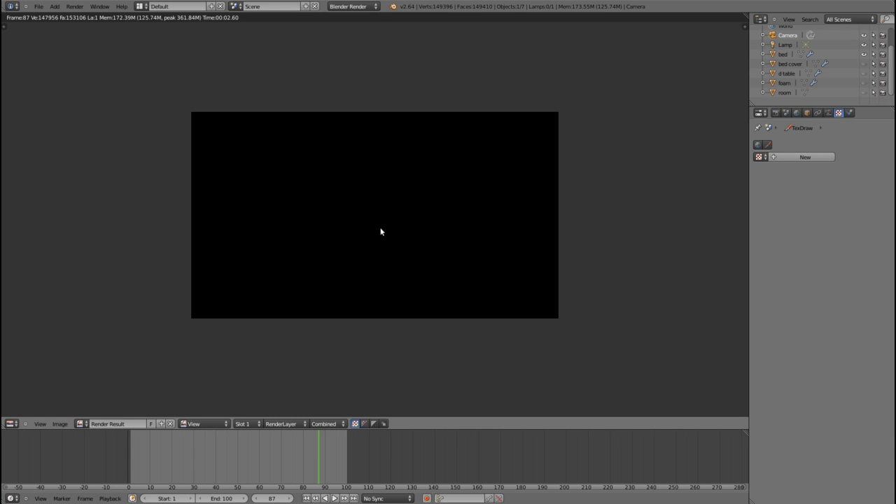
{"action": "key", "text": "Escape"}
Step: Unhide the room object and show the scene in wireframe from an orthographic top view
{"action": "key", "text": "KP_Decimal"}
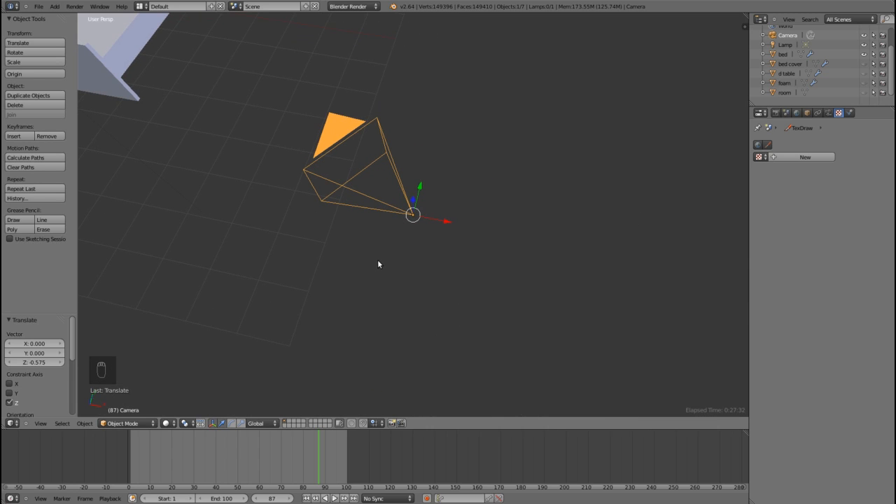
{"action": "key", "text": "KP_7"}
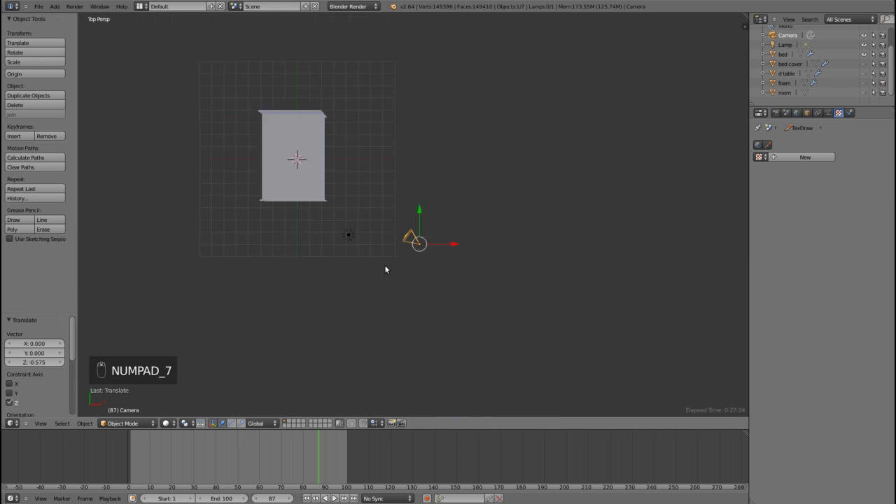
{"action": "key", "text": "KP_5"}
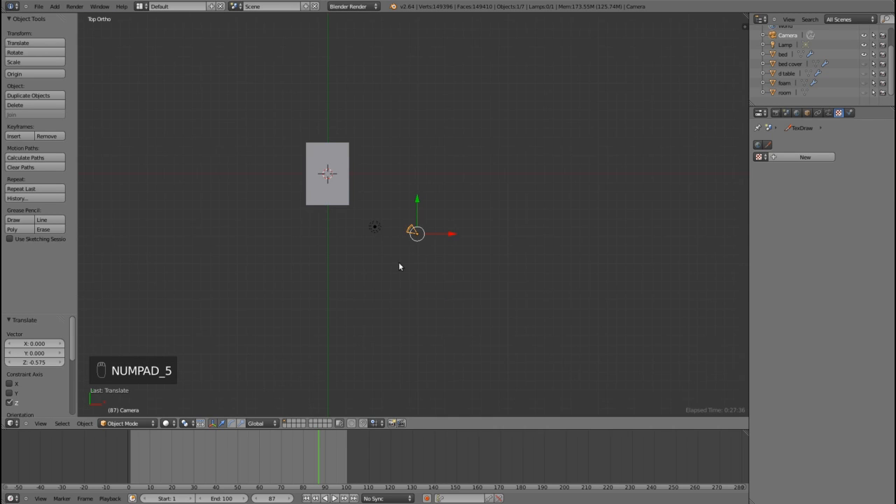
{"action": "left_click", "coordinate": [785, 92]}
{"action": "left_click", "coordinate": [864, 92]}
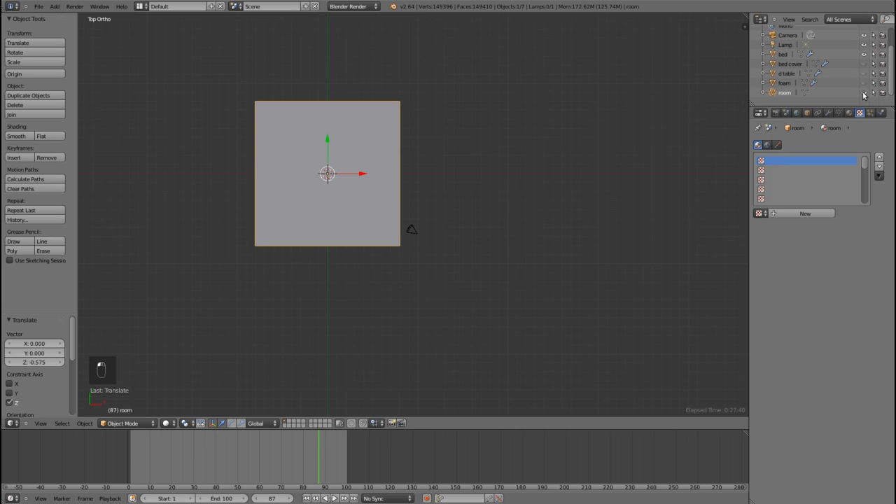
{"action": "key", "text": "z"}
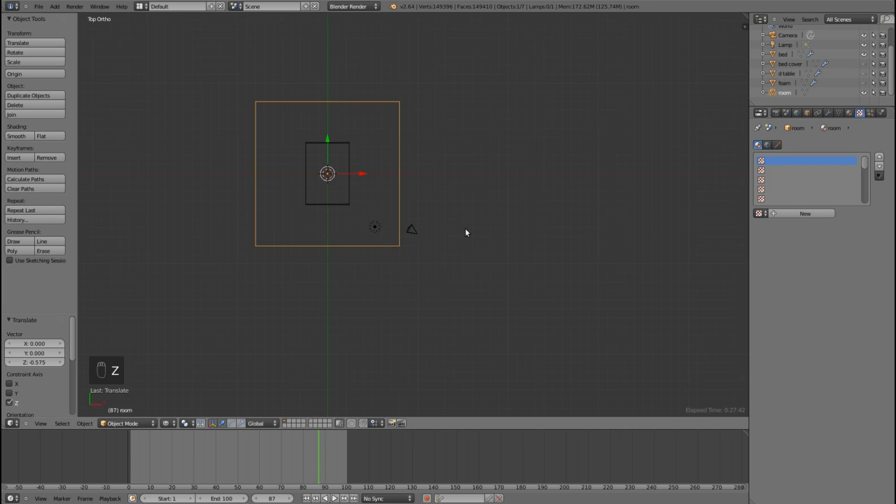
Step: Move the camera inside the room outline by -2.226 in X and 1.060 in Y
{"action": "right_click", "coordinate": [413, 230]}
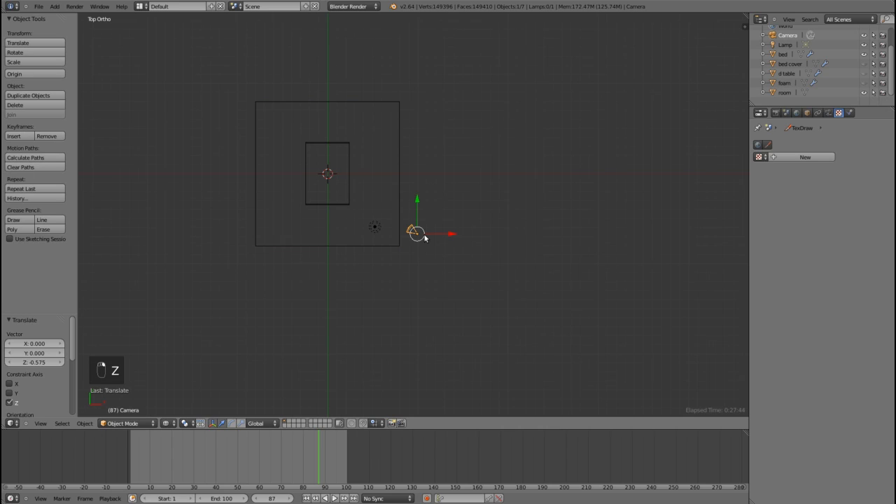
{"action": "key", "text": "g"}
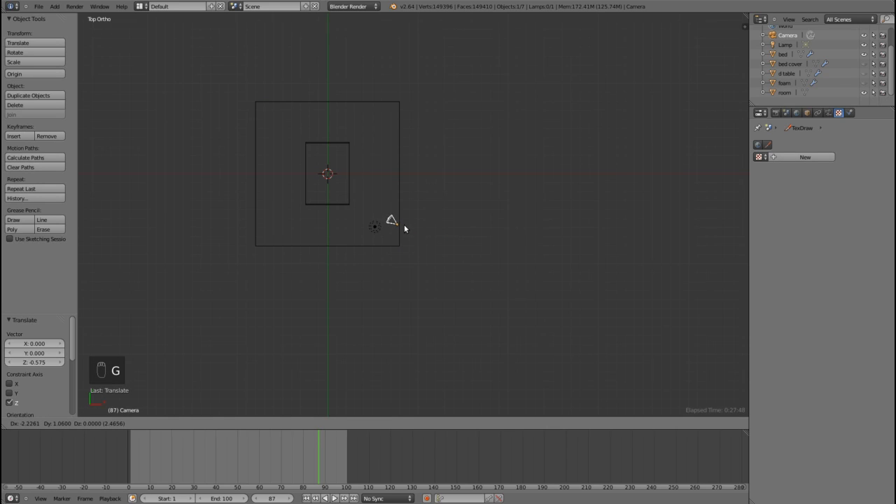
{"action": "left_click", "coordinate": [404, 228]}
Step: In camera view, lower the camera another 0.550 units along global Z, restore solid shading and test-render the bed
{"action": "key", "text": "KP_0"}
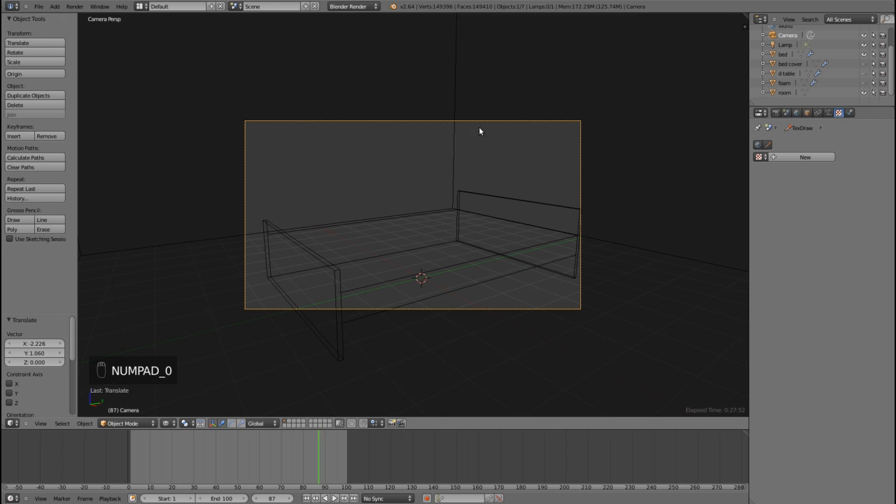
{"action": "key", "text": "g"}
{"action": "key", "text": "z"}
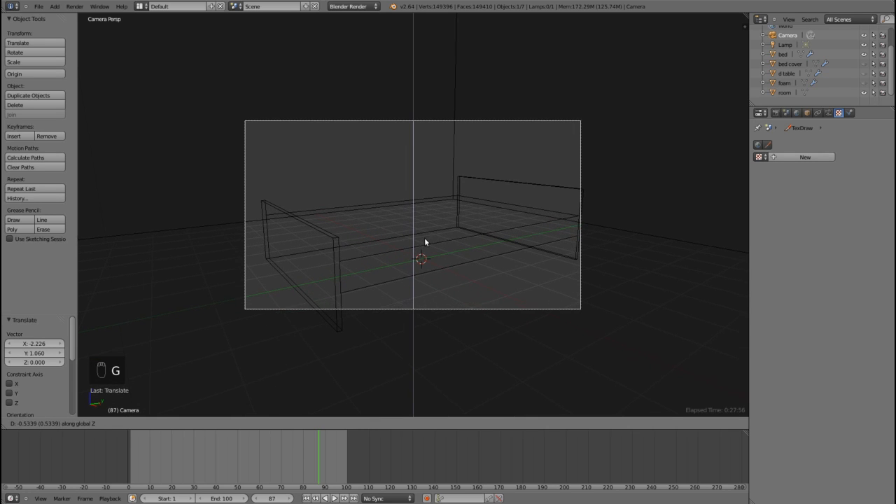
{"action": "left_click", "coordinate": [424, 243]}
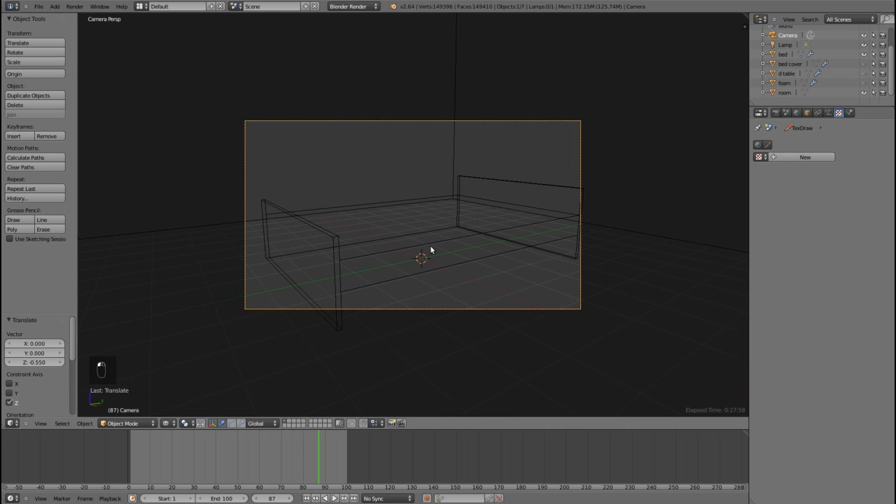
{"action": "key", "text": "z"}
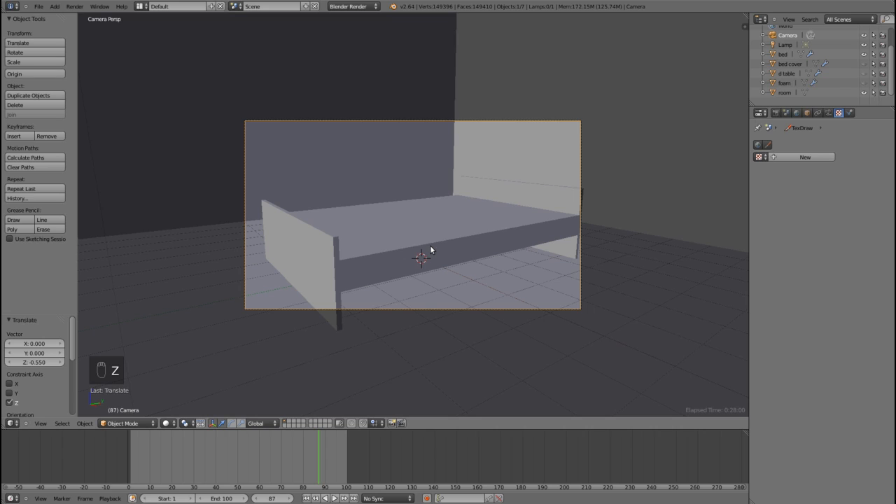
{"action": "key", "text": "F12"}
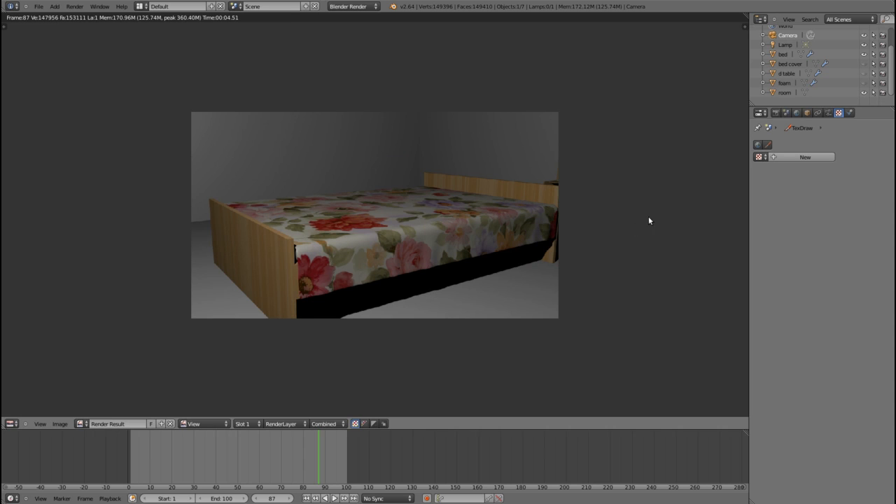
{"action": "key", "text": "Escape"}
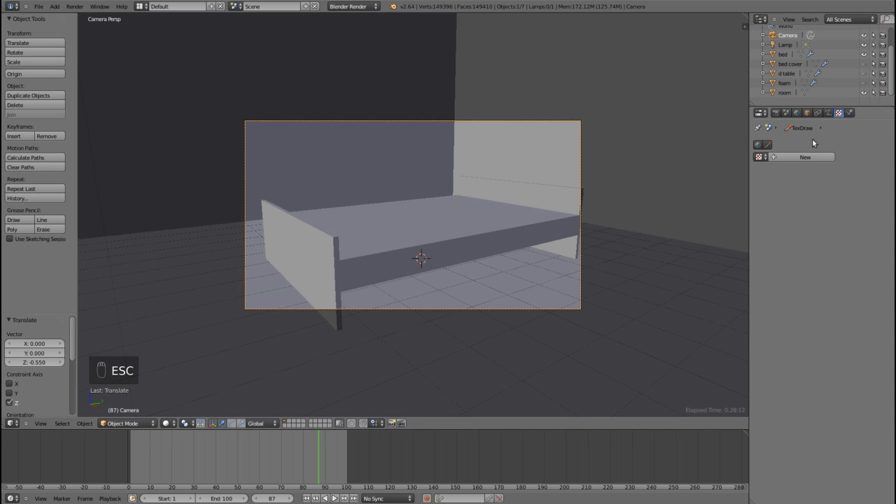
Step: Set the bed's wood texture mapping coordinates to UV and test-render the result
{"action": "right_click", "coordinate": [443, 244]}
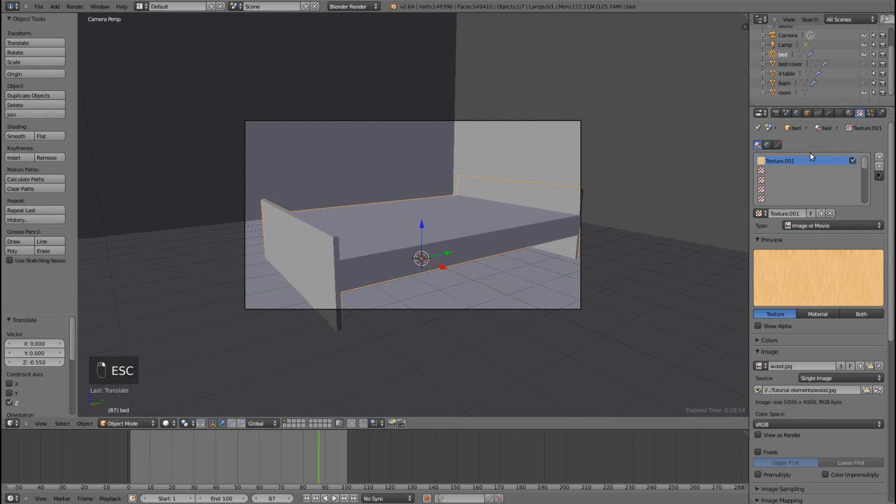
{"action": "scroll", "coordinate": [847, 313], "scroll_direction": "down", "scroll_amount": 4}
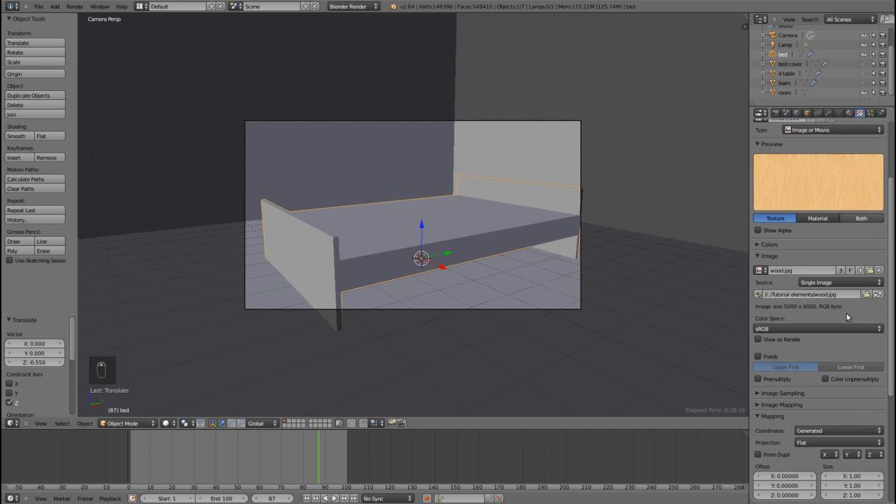
{"action": "left_click", "coordinate": [812, 431]}
{"action": "left_click", "coordinate": [826, 389]}
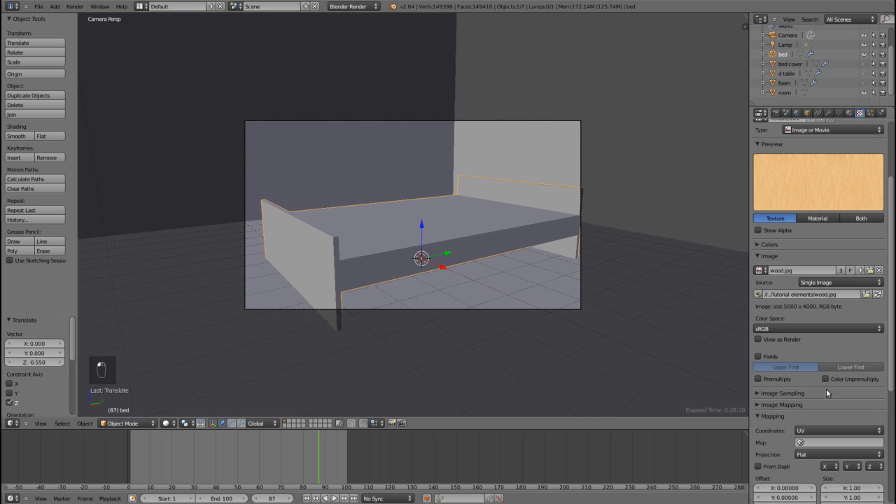
{"action": "key", "text": "F12"}
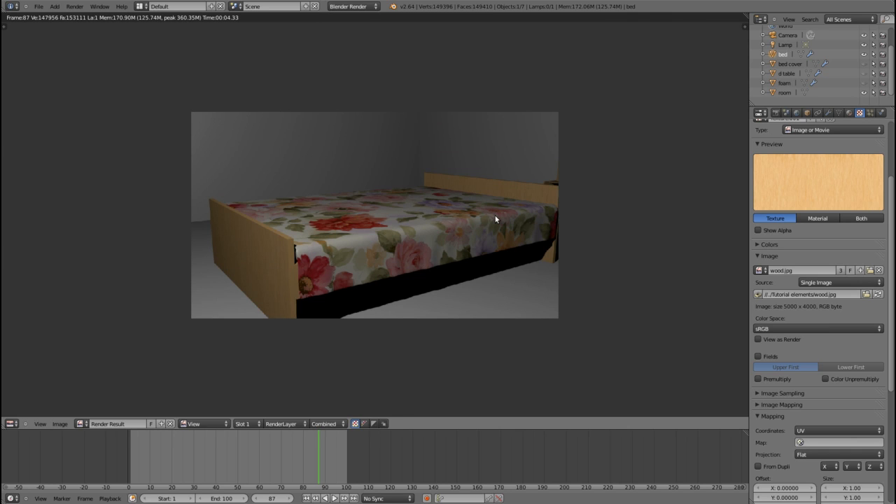
{"action": "key", "text": "Escape"}
Step: Leave the camera view and hide the room object in the viewport to expose the bed
{"action": "scroll", "coordinate": [495, 215], "scroll_direction": "down", "scroll_amount": 5}
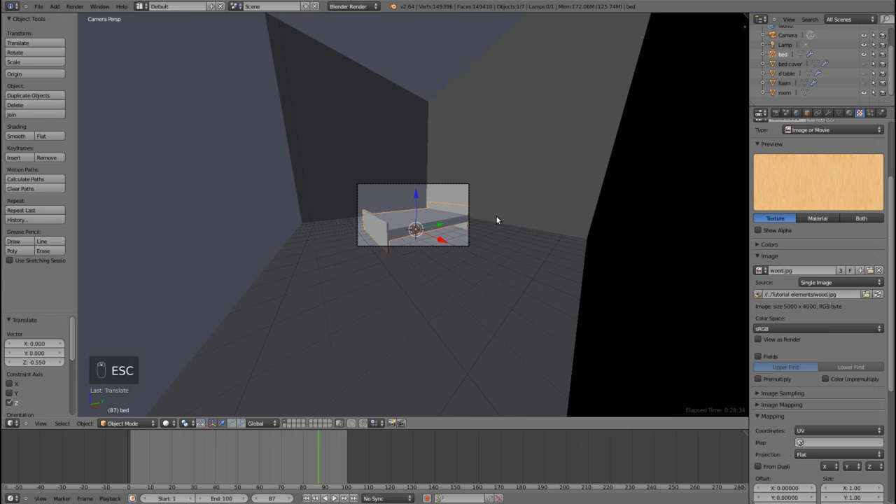
{"action": "middle_click", "coordinate": [497, 217]}
{"action": "scroll", "coordinate": [497, 216], "scroll_direction": "down", "scroll_amount": 2}
{"action": "middle_click_drag", "start_coordinate": [505, 217], "coordinate": [465, 245]}
{"action": "scroll", "coordinate": [495, 226], "scroll_direction": "up", "scroll_amount": 3}
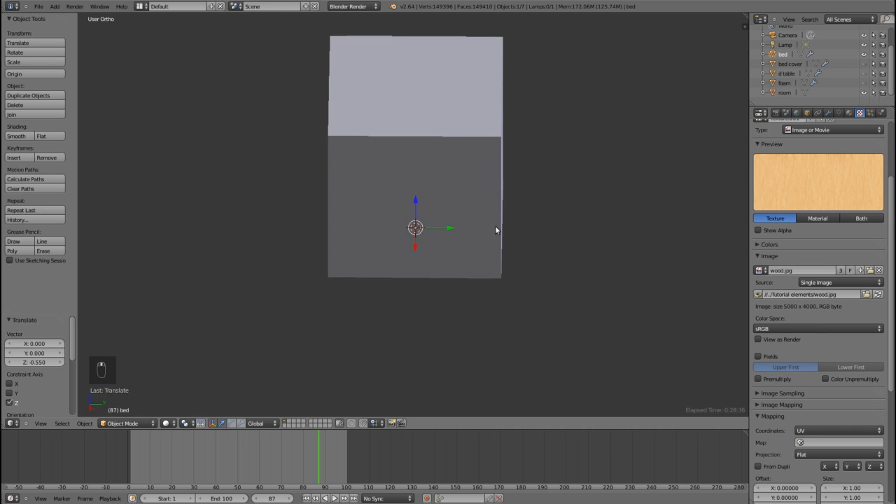
{"action": "left_click", "coordinate": [863, 92]}
{"action": "scroll", "coordinate": [856, 61], "scroll_direction": "up", "scroll_amount": 2}
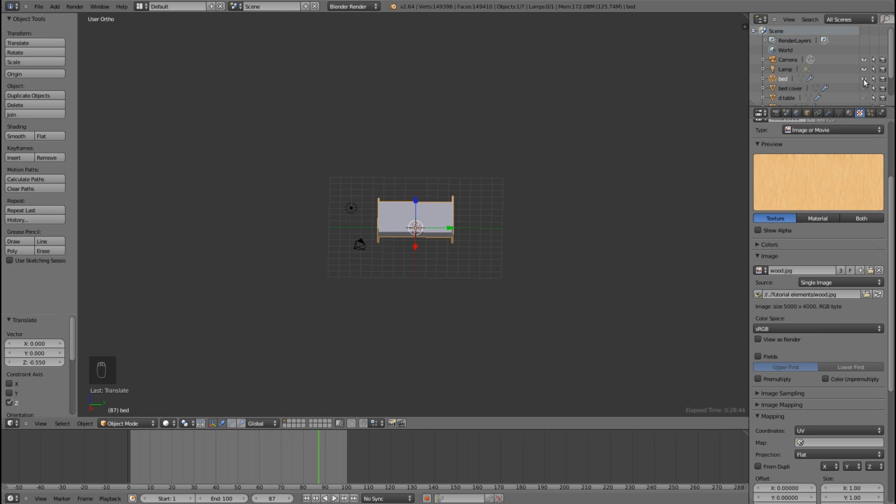
{"action": "scroll", "coordinate": [336, 273], "scroll_direction": "up", "scroll_amount": 4}
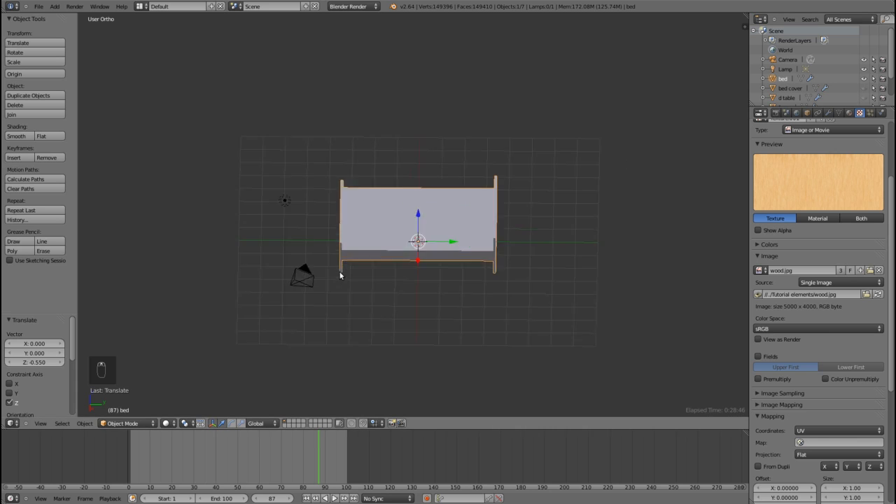
{"action": "middle_click_drag", "start_coordinate": [340, 274], "coordinate": [398, 275]}
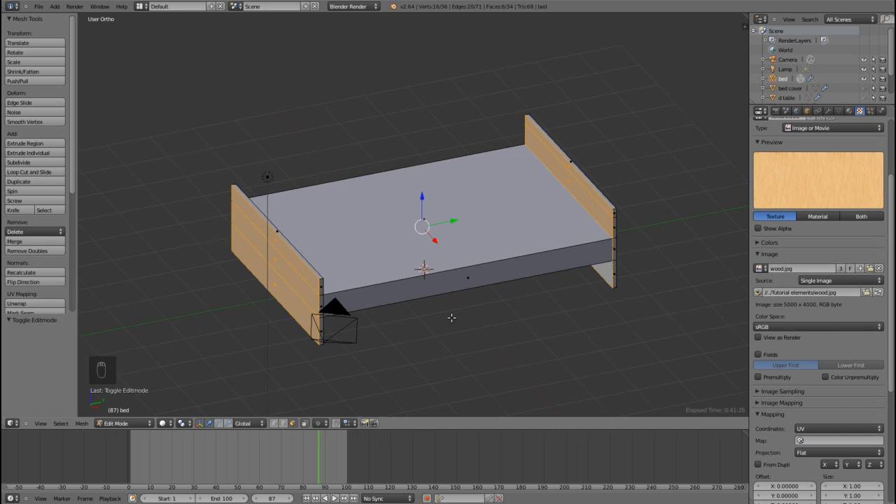
{"action": "mouse_move", "coordinate": [452, 315]}
{"action": "middle_mouse_down"}
{"action": "mouse_move", "coordinate": [501, 305]}
{"action": "mouse_move", "coordinate": [458, 315]}
{"action": "middle_mouse_up"}
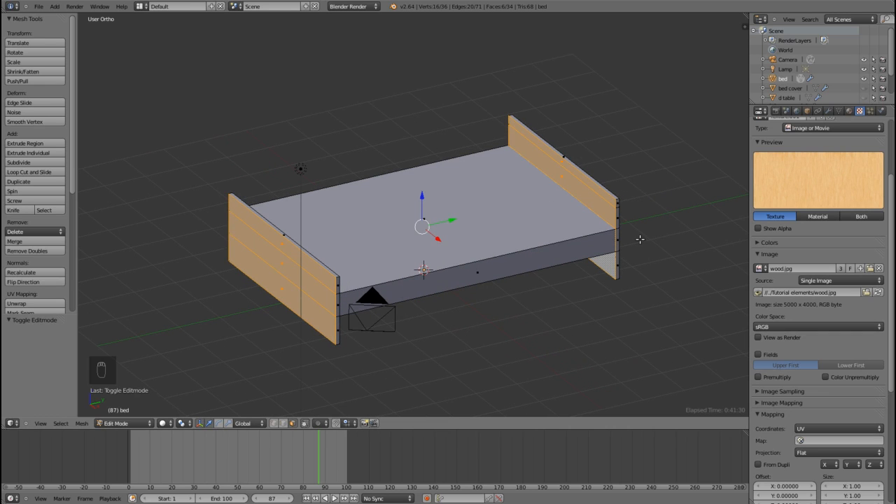
Step: Return the bed to Object Mode and enable Receive Transparent in its material's shadow settings
{"action": "key", "text": "Tab"}
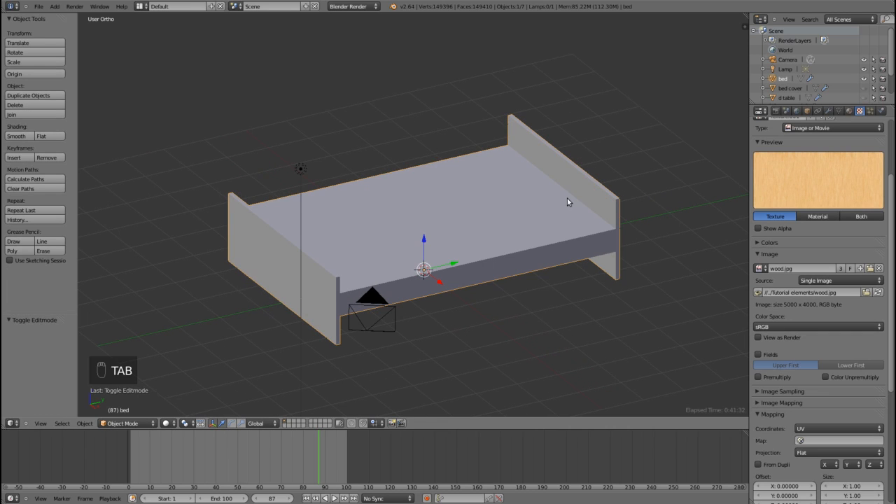
{"action": "left_click", "coordinate": [849, 111]}
{"action": "scroll", "coordinate": [810, 249], "scroll_direction": "down", "scroll_amount": 8}
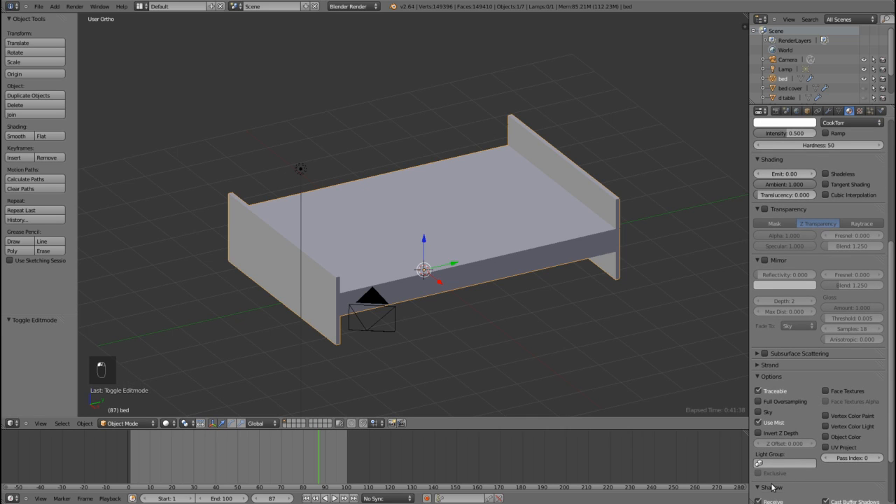
{"action": "scroll", "coordinate": [789, 474], "scroll_direction": "down", "scroll_amount": 3}
{"action": "left_click", "coordinate": [759, 444]}
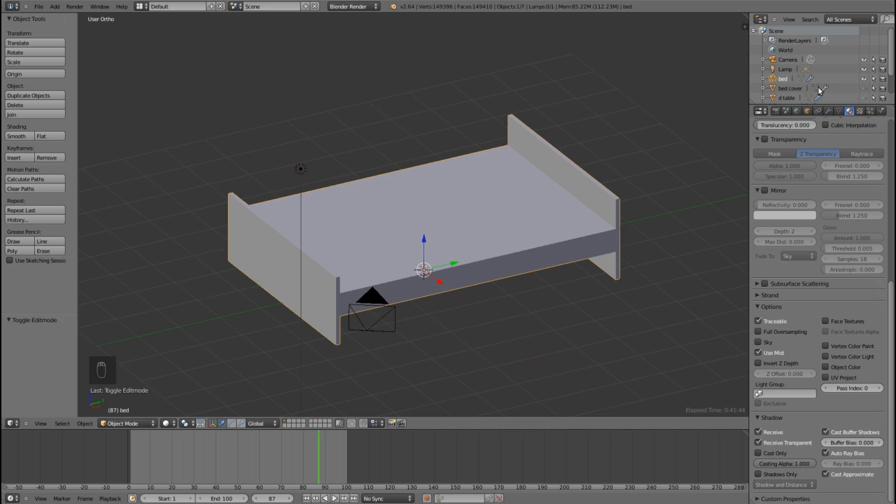
Step: Enable Receive Transparent shadows for the bed cover, foam and room materials, checking the d table material too
{"action": "left_click", "coordinate": [795, 89]}
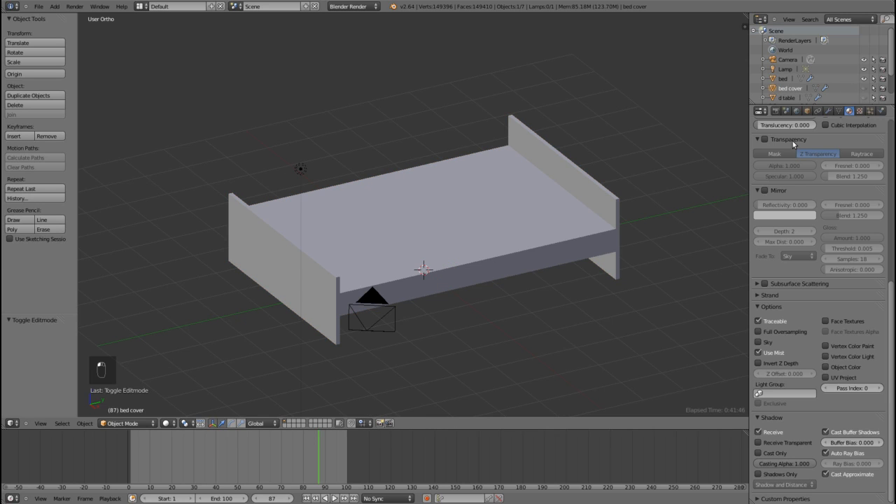
{"action": "left_click", "coordinate": [758, 442]}
{"action": "scroll", "coordinate": [812, 77], "scroll_direction": "down", "scroll_amount": 2}
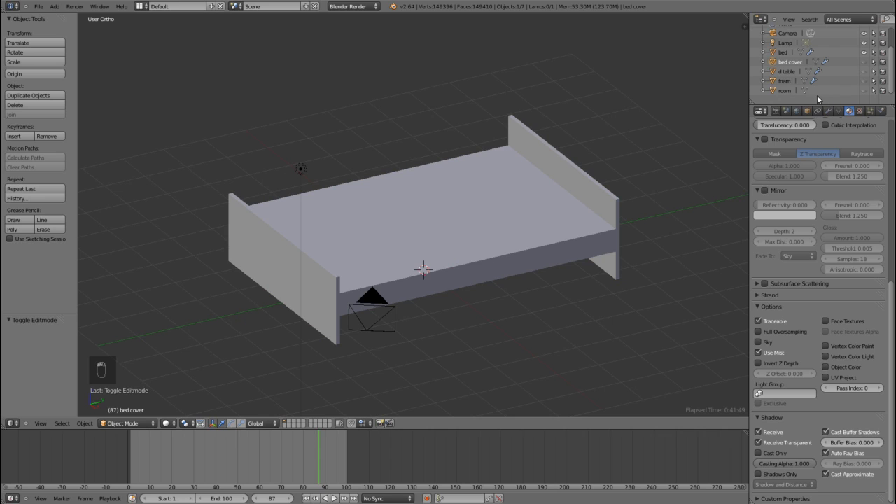
{"action": "left_click", "coordinate": [774, 72]}
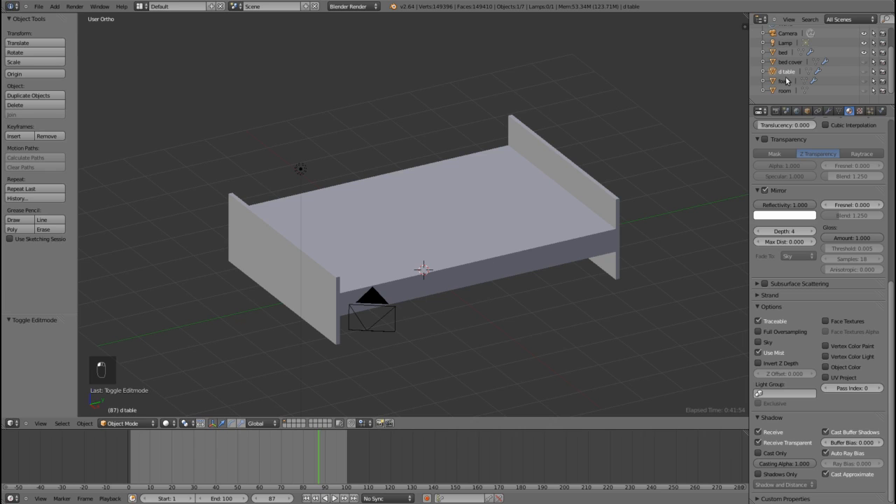
{"action": "left_click", "coordinate": [785, 81]}
{"action": "left_click", "coordinate": [759, 442]}
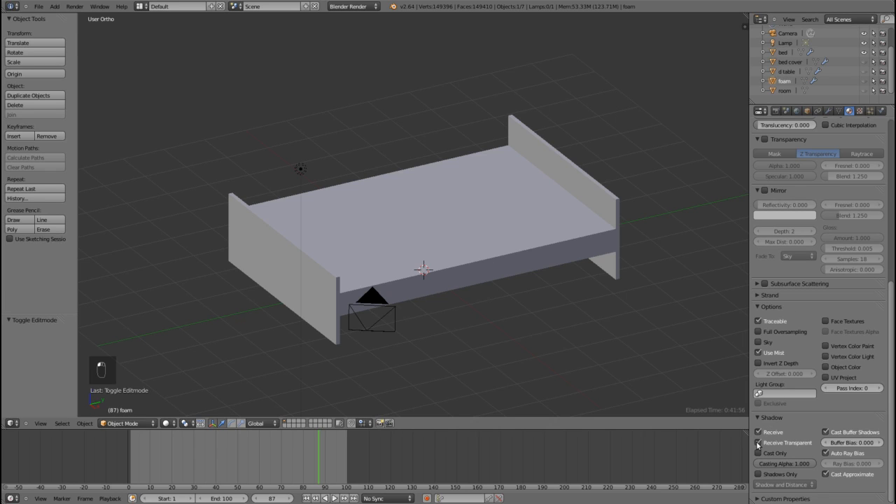
{"action": "left_click", "coordinate": [784, 91]}
{"action": "left_click", "coordinate": [759, 443]}
{"action": "scroll", "coordinate": [796, 84], "scroll_direction": "up", "scroll_amount": 3}
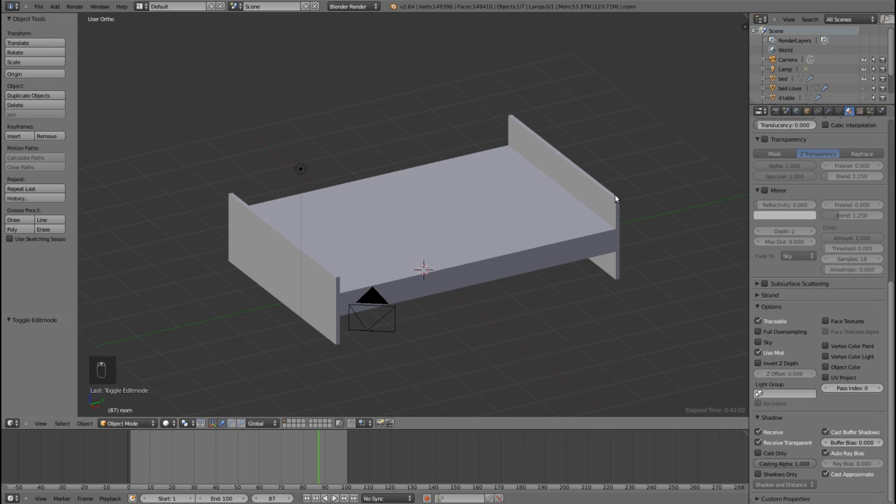
Step: Select the d table object, make it visible in the viewport and open it in Edit Mode
{"action": "scroll", "coordinate": [800, 86], "scroll_direction": "down", "scroll_amount": 2}
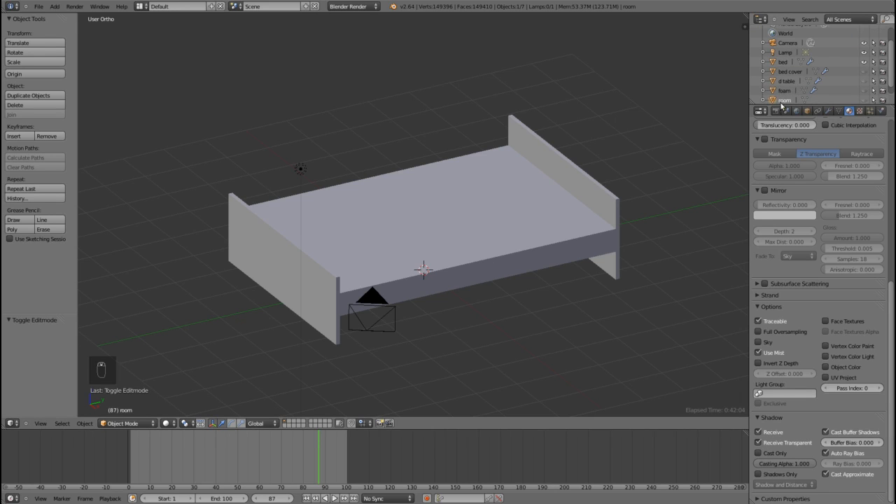
{"action": "left_click", "coordinate": [787, 82]}
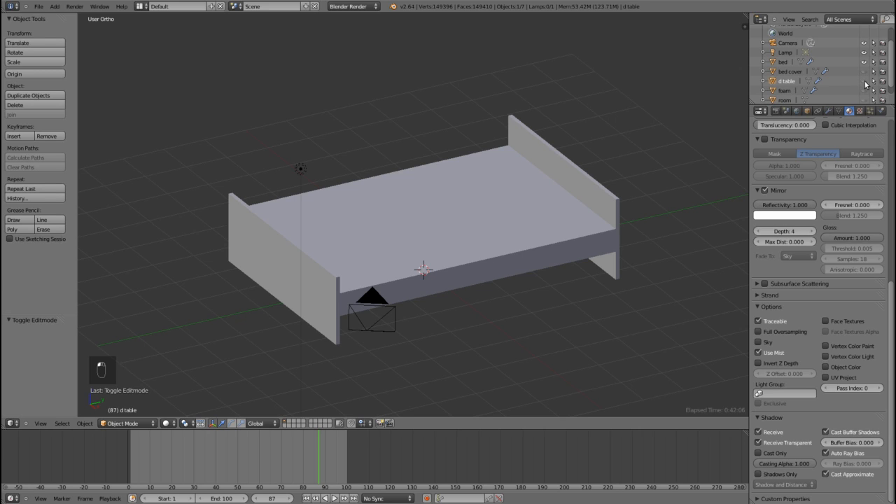
{"action": "left_click", "coordinate": [863, 81]}
{"action": "scroll", "coordinate": [682, 133], "scroll_direction": "down", "scroll_amount": 2}
{"action": "middle_click_drag", "start_coordinate": [680, 128], "coordinate": [689, 125]}
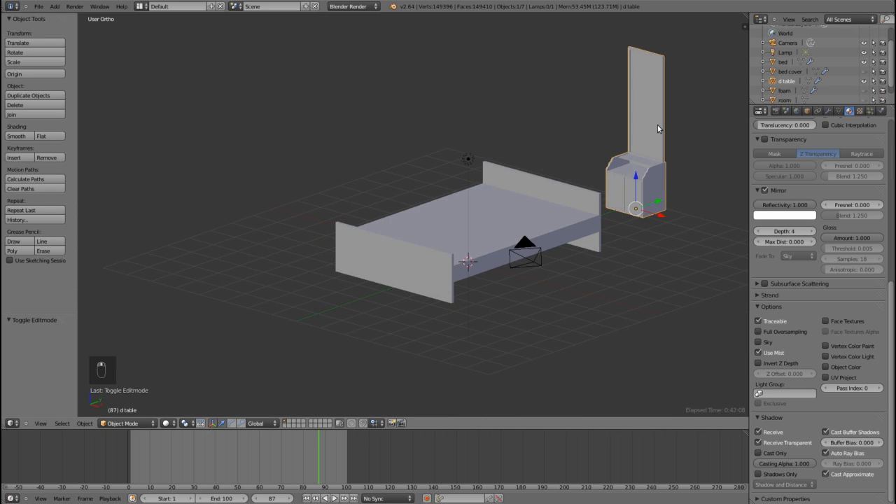
{"action": "key", "text": "Tab"}
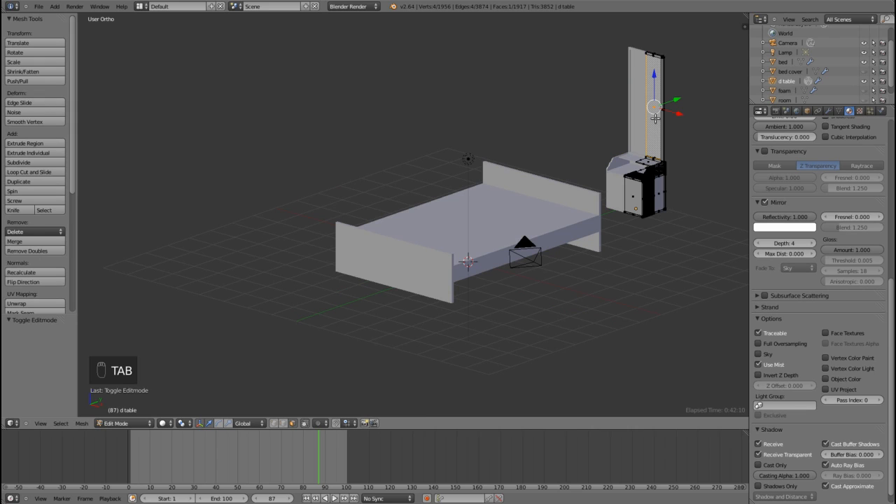
Step: Enable Receive Transparent in the shadow settings of the dressing table's d table material
{"action": "scroll", "coordinate": [833, 217], "scroll_direction": "up", "scroll_amount": 8}
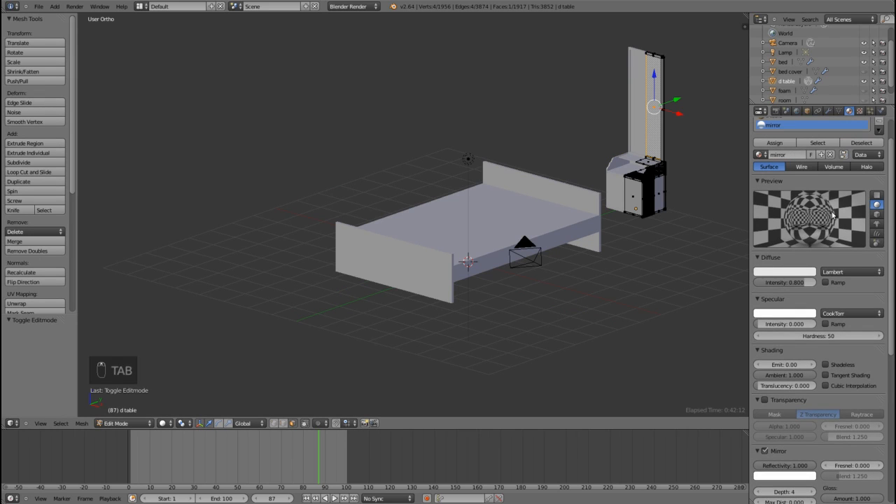
{"action": "scroll", "coordinate": [813, 229], "scroll_direction": "up", "scroll_amount": 2}
{"action": "left_click", "coordinate": [772, 147]}
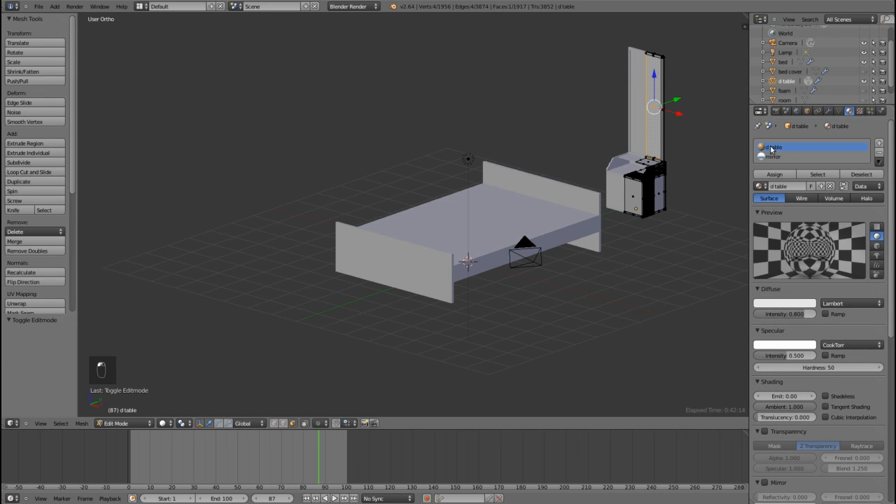
{"action": "scroll", "coordinate": [777, 397], "scroll_direction": "down", "scroll_amount": 10}
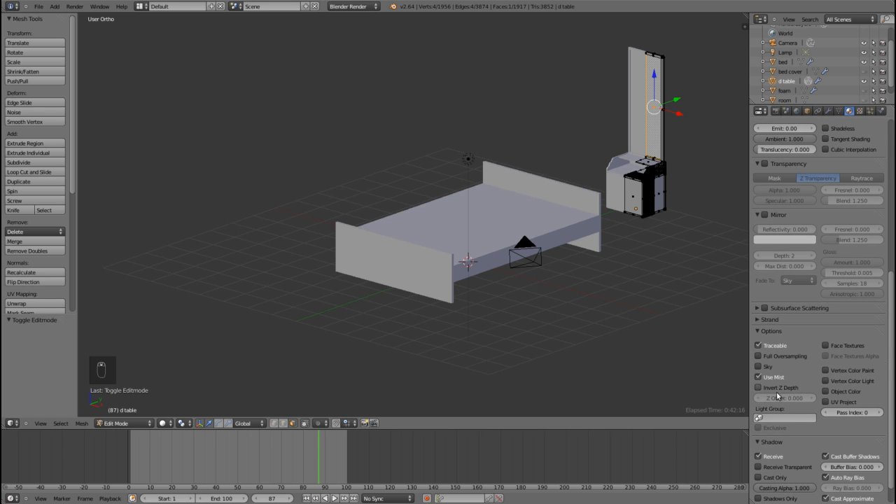
{"action": "left_click", "coordinate": [758, 467]}
{"action": "scroll", "coordinate": [820, 392], "scroll_direction": "up", "scroll_amount": 10}
Step: Check the shadow settings of the dressing table's mirror and d table materials
{"action": "left_click", "coordinate": [767, 158]}
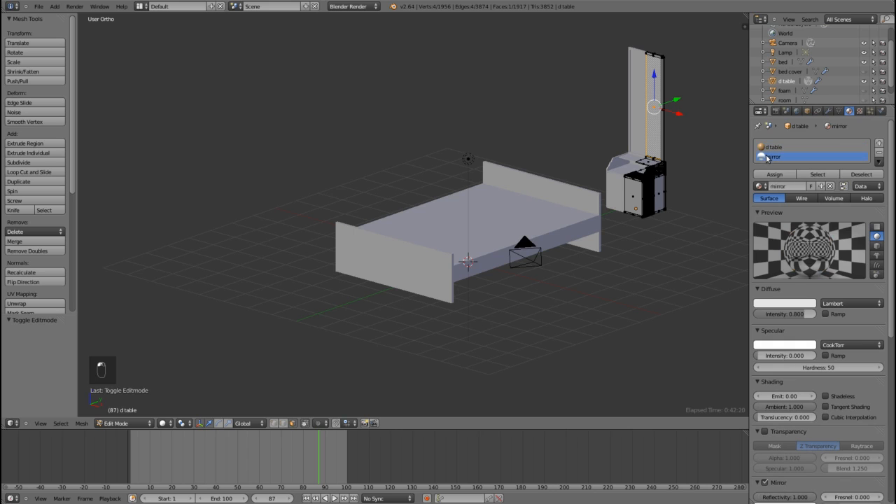
{"action": "scroll", "coordinate": [802, 307], "scroll_direction": "down", "scroll_amount": 10}
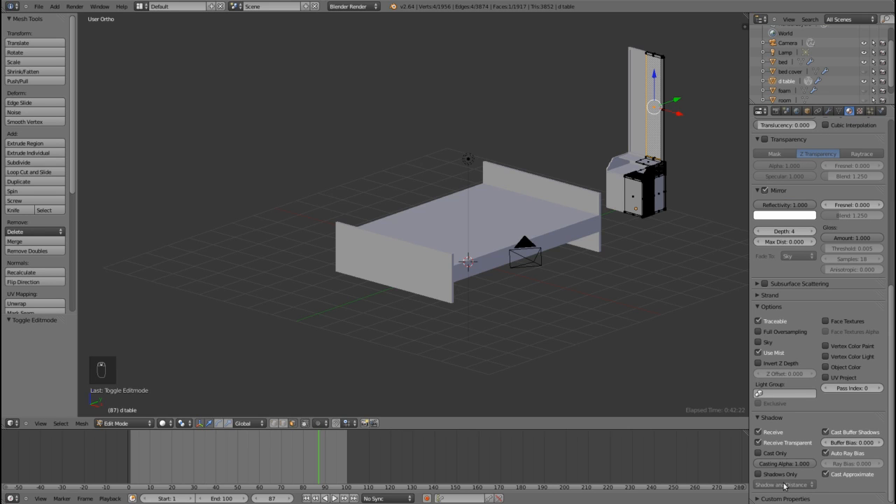
{"action": "scroll", "coordinate": [843, 316], "scroll_direction": "up", "scroll_amount": 10}
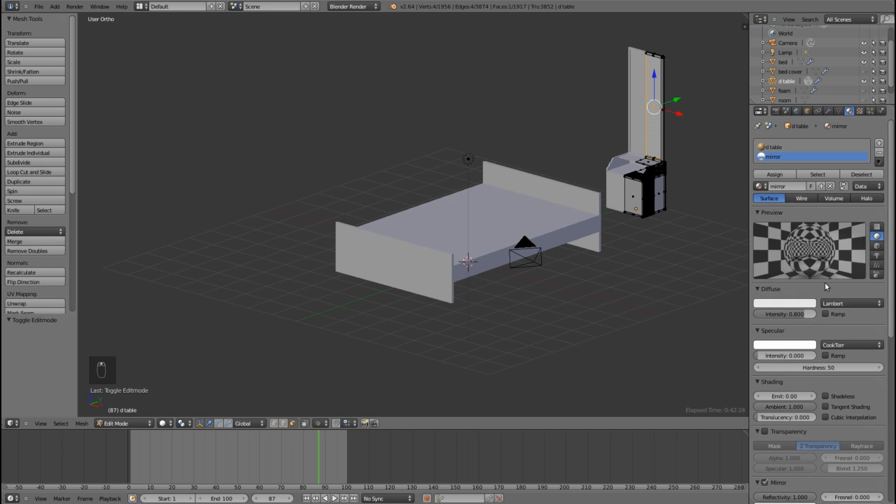
{"action": "left_click", "coordinate": [774, 148]}
{"action": "scroll", "coordinate": [860, 365], "scroll_direction": "down", "scroll_amount": 8}
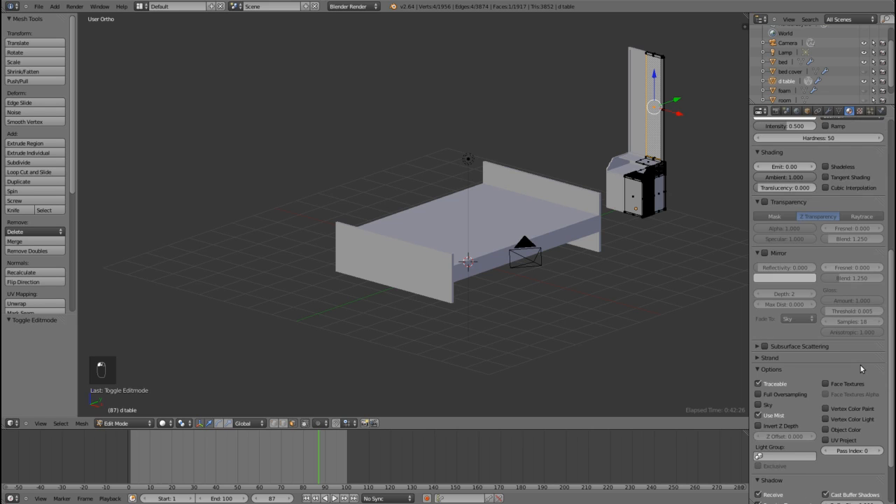
{"action": "scroll", "coordinate": [857, 364], "scroll_direction": "up", "scroll_amount": 8}
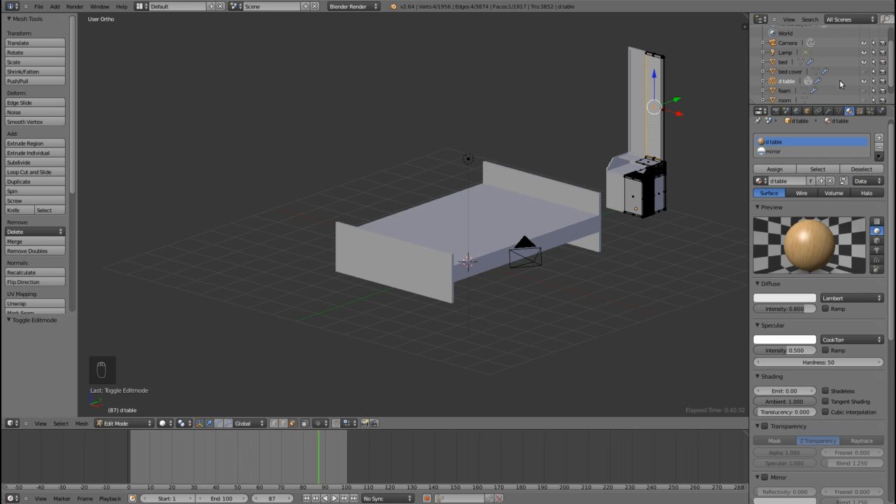
Step: Return the d table object to Object Mode and hide it in the viewport
{"action": "key", "text": "Tab"}
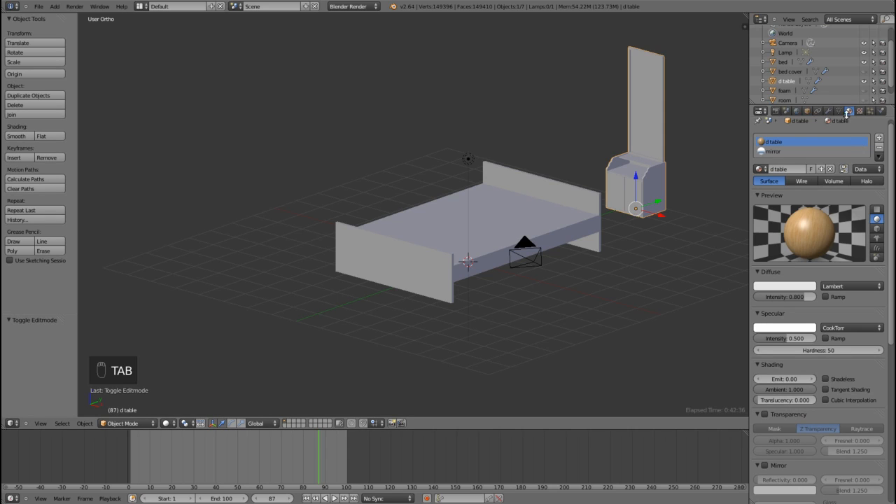
{"action": "scroll", "coordinate": [860, 90], "scroll_direction": "down", "scroll_amount": 1}
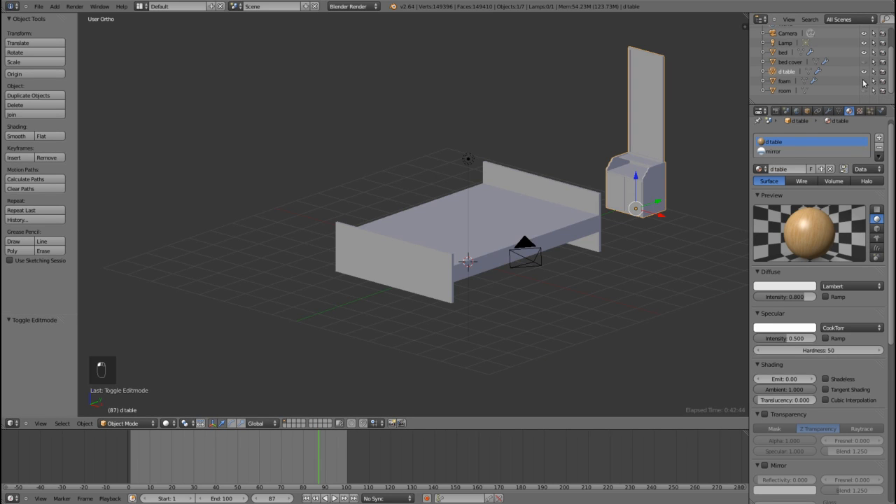
{"action": "left_click", "coordinate": [864, 71]}
{"action": "scroll", "coordinate": [856, 77], "scroll_direction": "up", "scroll_amount": 2}
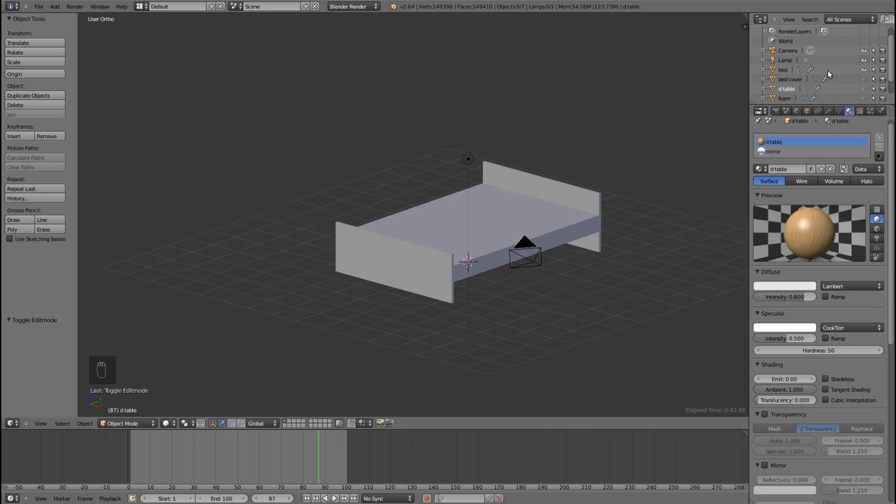
Step: Select the bed and open it in Edit Mode to inspect its frame mesh and end boards
{"action": "middle_click_drag", "start_coordinate": [575, 243], "coordinate": [565, 249]}
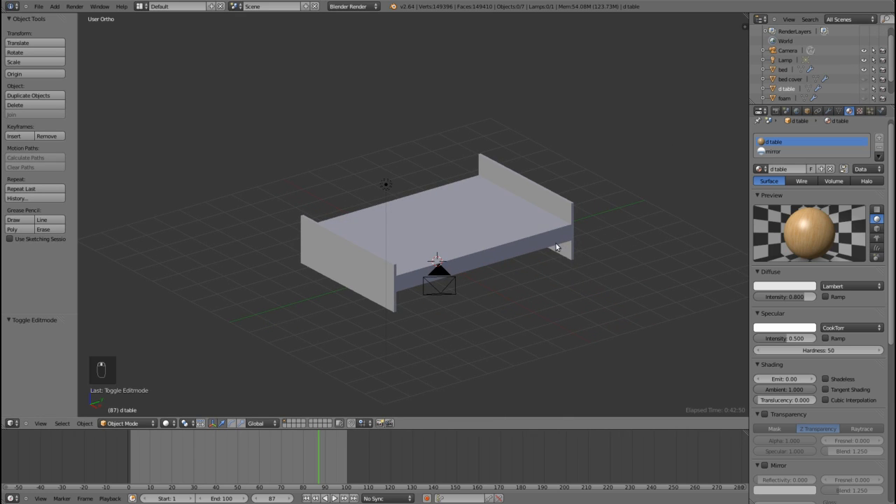
{"action": "key", "text": "Tab"}
{"action": "right_click", "coordinate": [511, 217]}
{"action": "key", "text": "Tab"}
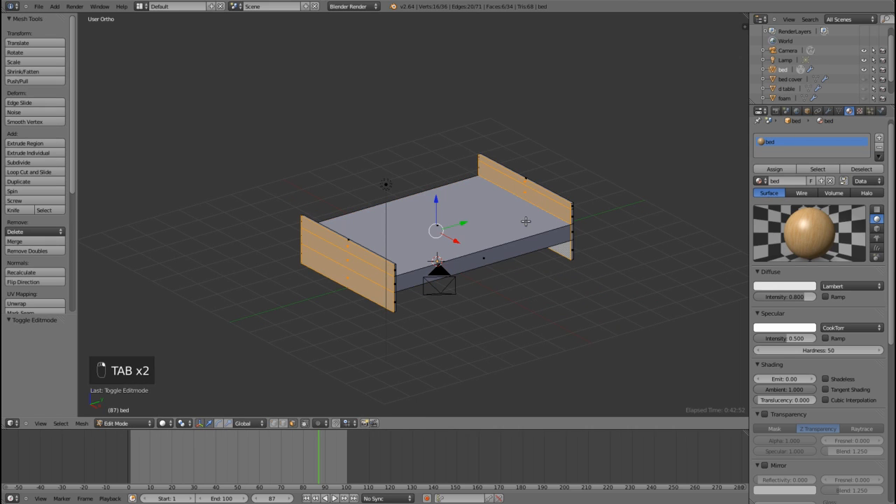
{"action": "middle_click_drag", "start_coordinate": [510, 228], "coordinate": [502, 232]}
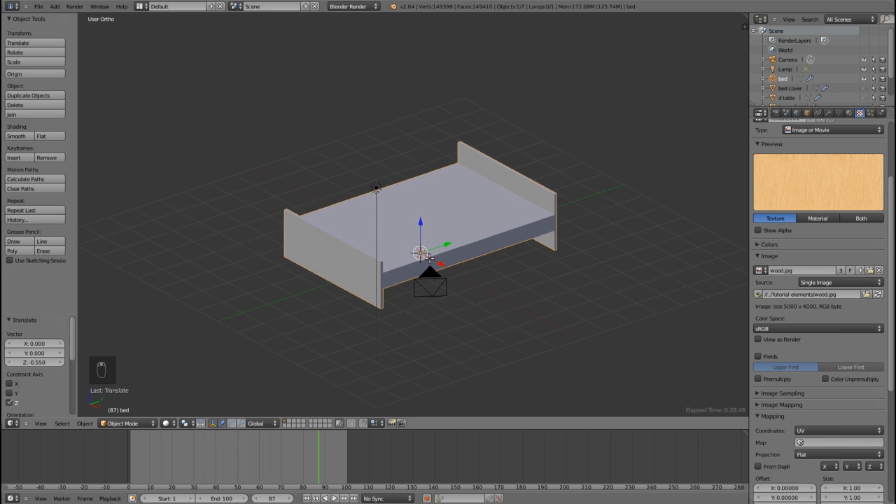
{"action": "key", "text": "Tab"}
{"action": "middle_click_drag", "start_coordinate": [472, 256], "coordinate": [476, 289]}
{"action": "scroll", "coordinate": [473, 271], "scroll_direction": "up", "scroll_amount": 2}
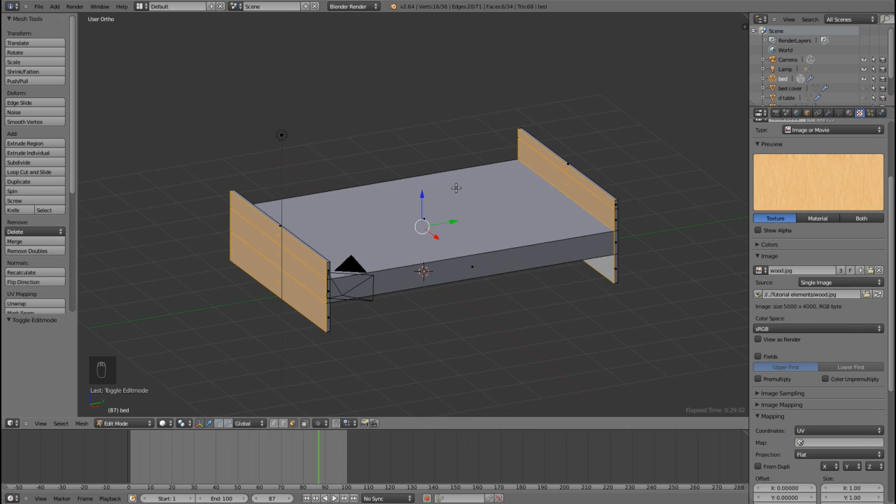
{"action": "mouse_move", "coordinate": [546, 274]}
{"action": "middle_mouse_down"}
{"action": "mouse_move", "coordinate": [521, 271]}
{"action": "mouse_move", "coordinate": [566, 278]}
{"action": "mouse_move", "coordinate": [558, 284]}
{"action": "middle_mouse_up"}
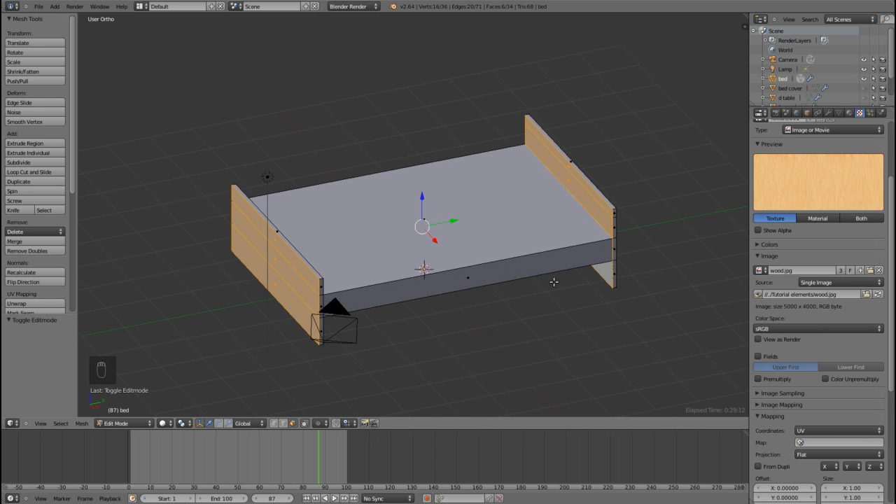